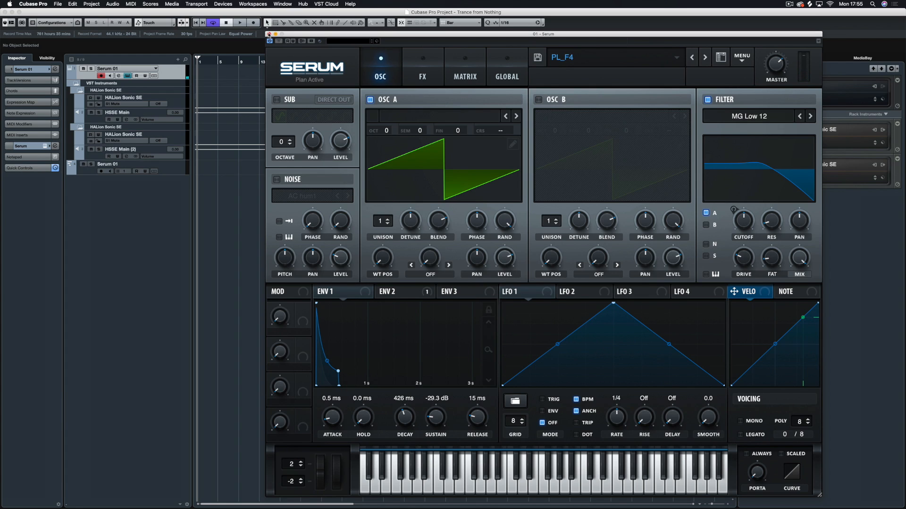
Record a MIDI performance on the Serum 01 track and set the cycle range to bars 27–35.
click(268, 34)
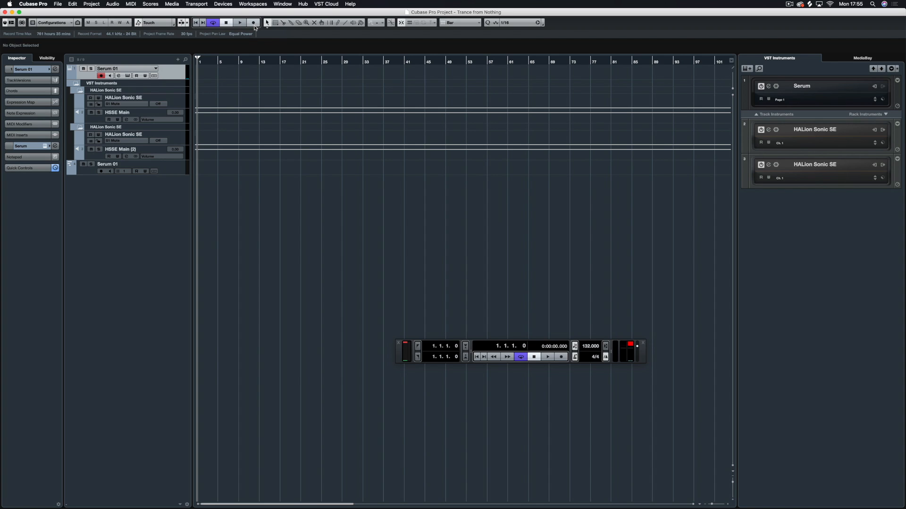
click(252, 23)
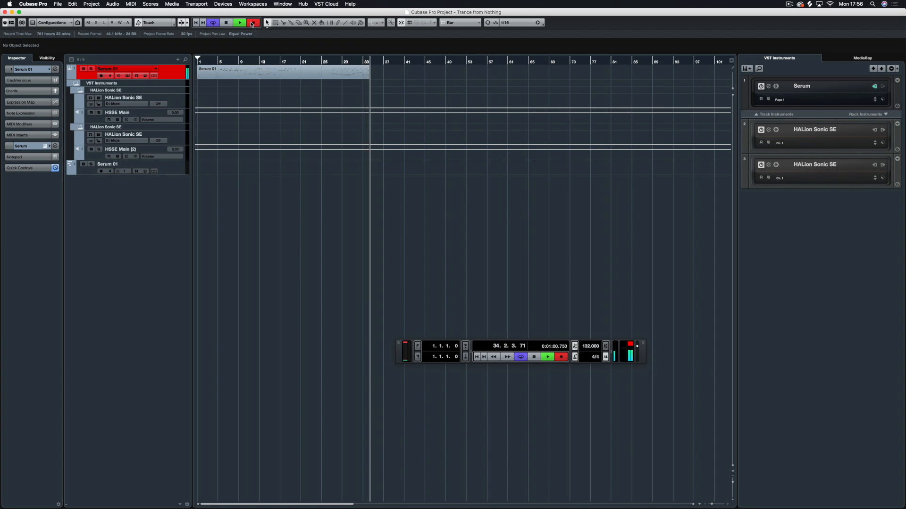
key(space)
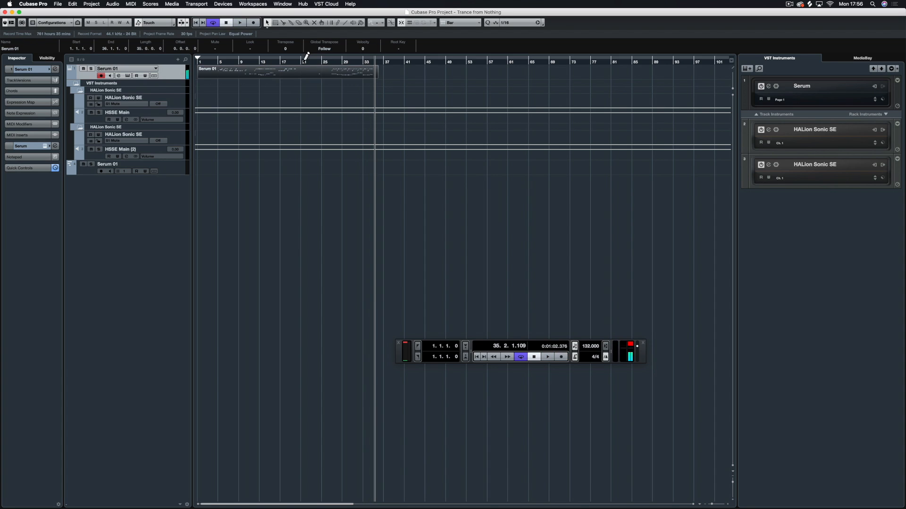
drag(336, 56, 374, 56)
Open the recorded Serum 01 part in the Key Editor and quantize all its notes to 1/16.
double_click(356, 74)
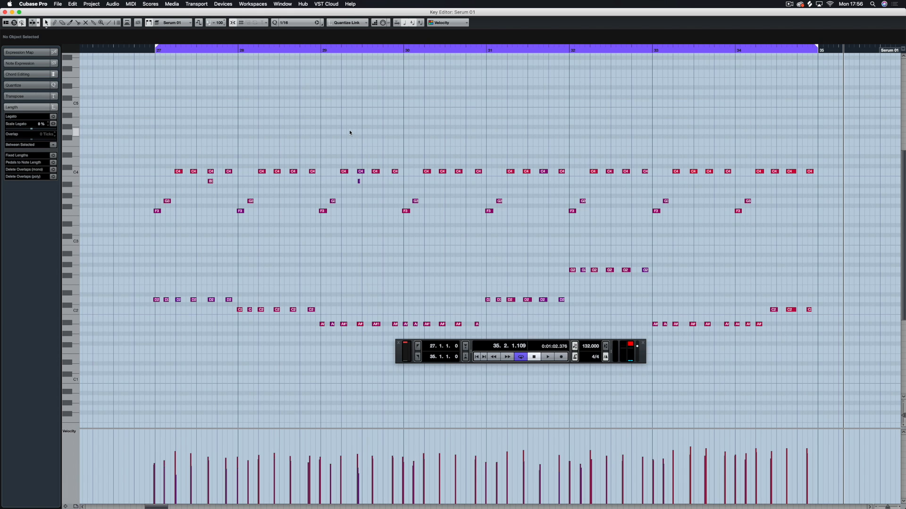
key(super+a)
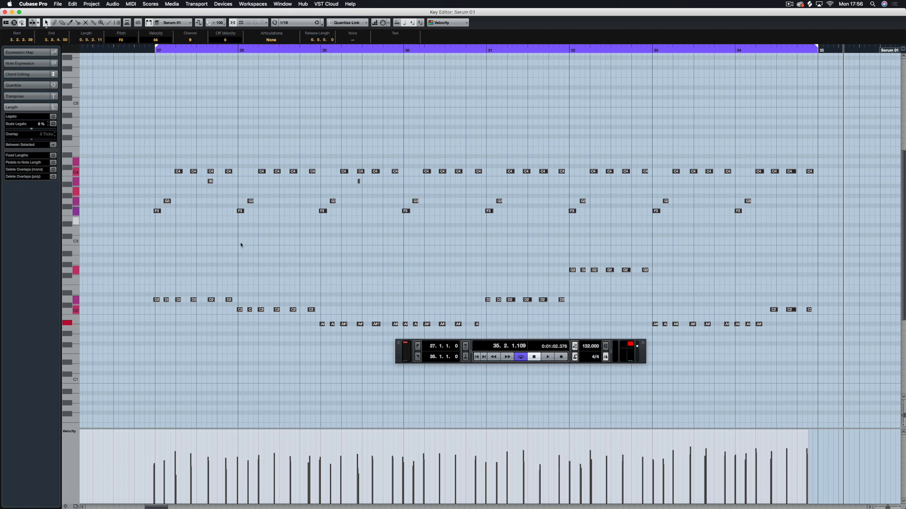
key(q)
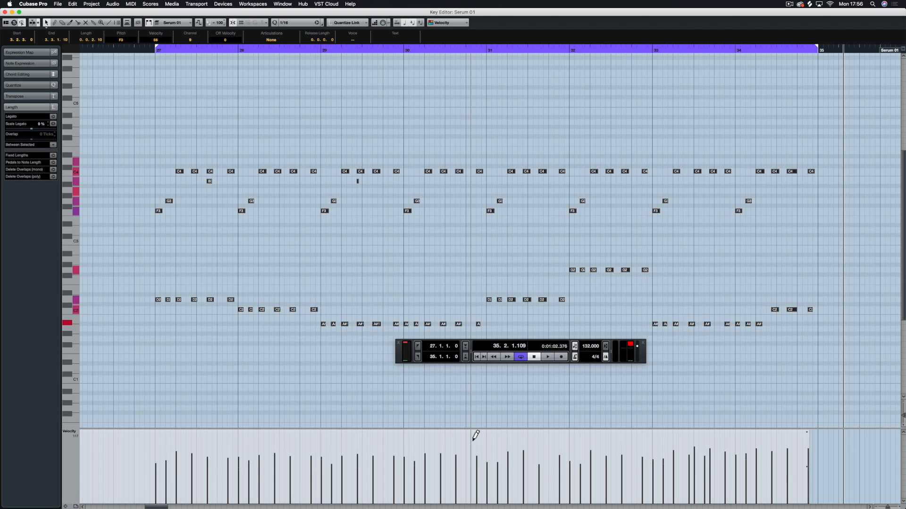
Raise the velocity of all notes to 127, apply fixed 1/16 lengths and play the loop.
drag(488, 337, 483, 313)
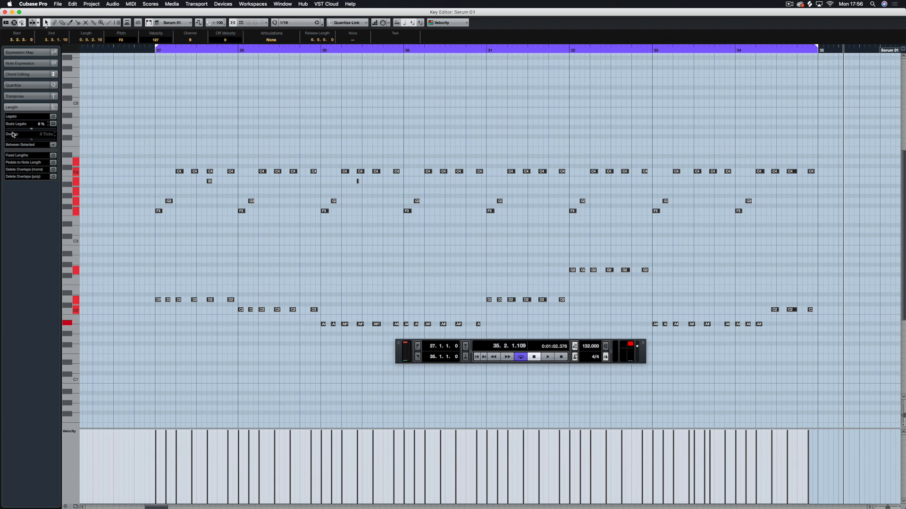
click(53, 156)
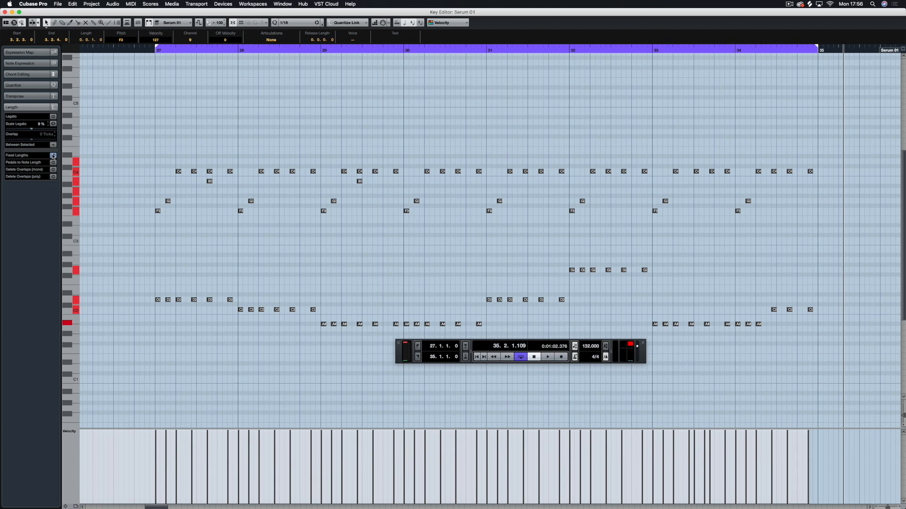
click(315, 103)
key(space)
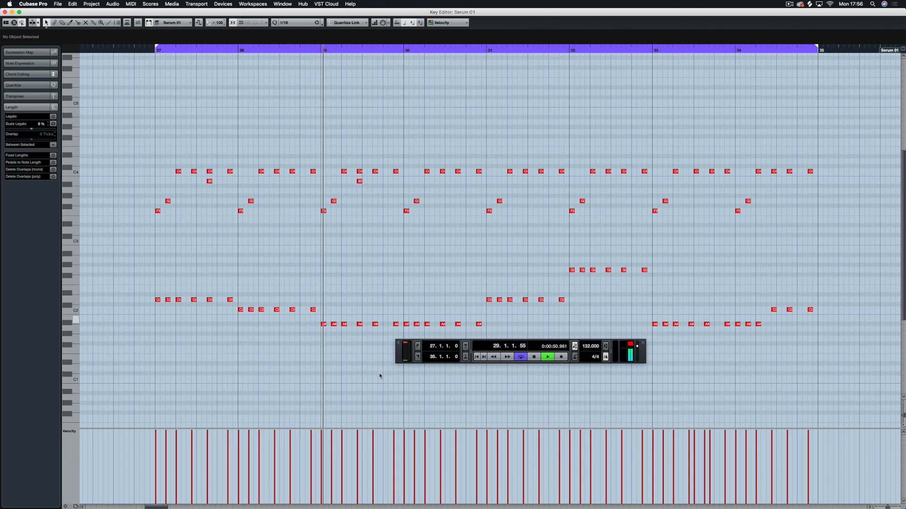
Return to the project view and split the Serum 01 part at bars 27 and 35.
key(Return)
click(283, 23)
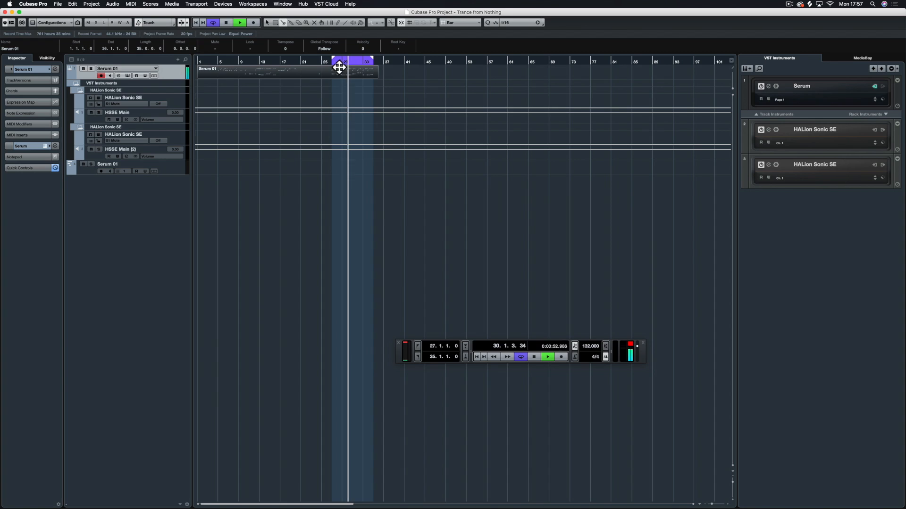
click(332, 73)
click(371, 73)
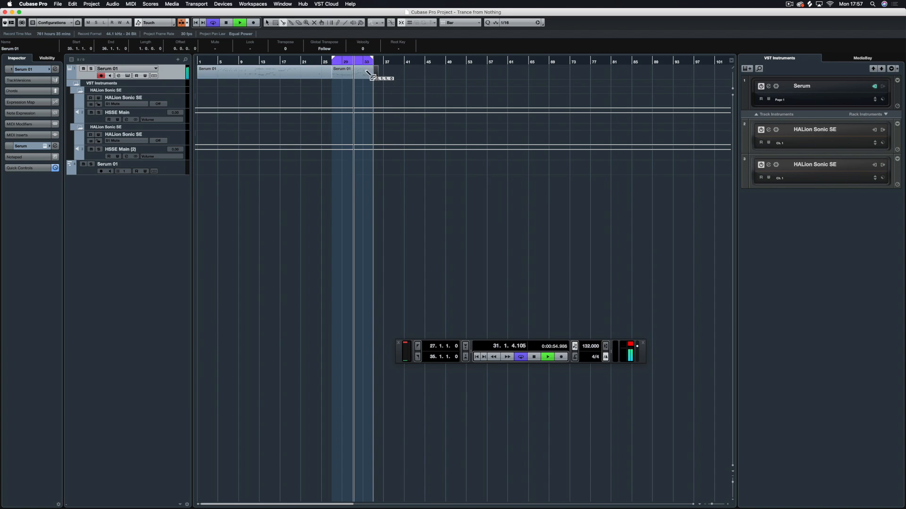
Delete the Serum 01 pieces before bar 27 and after bar 35, and stop playback.
click(267, 23)
click(275, 73)
key(Delete)
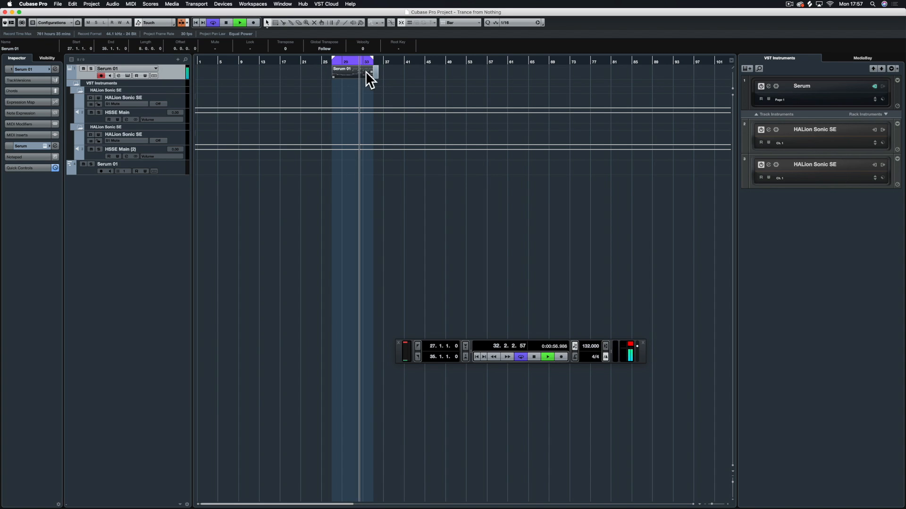
click(375, 73)
key(Delete)
key(space)
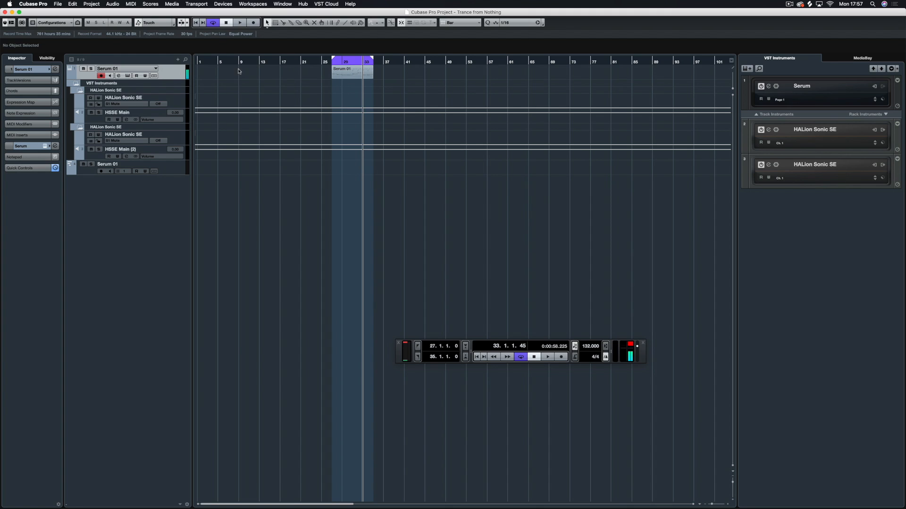
Open the trimmed part in the Key Editor and delete the two stray notes just below C4 in bars 27 and 29.
click(342, 72)
double_click(342, 73)
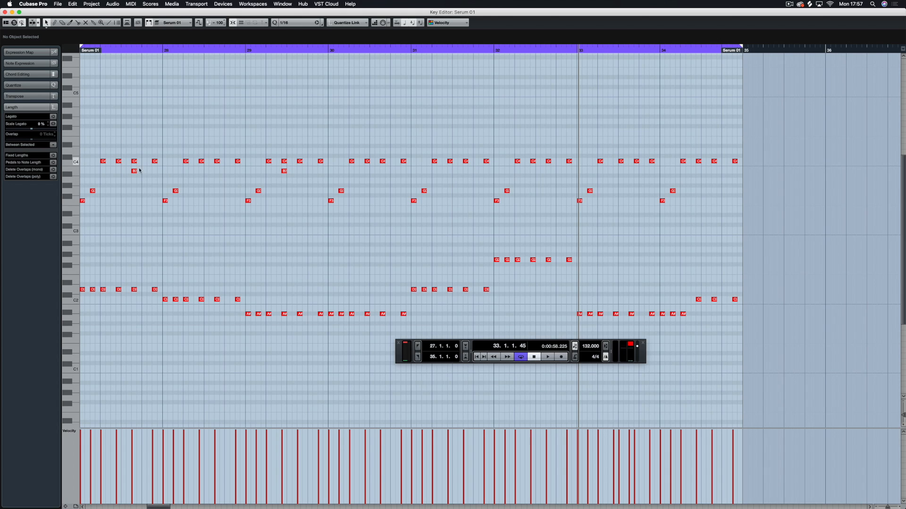
drag(128, 170, 164, 171)
key(Delete)
drag(252, 170, 289, 174)
key(Delete)
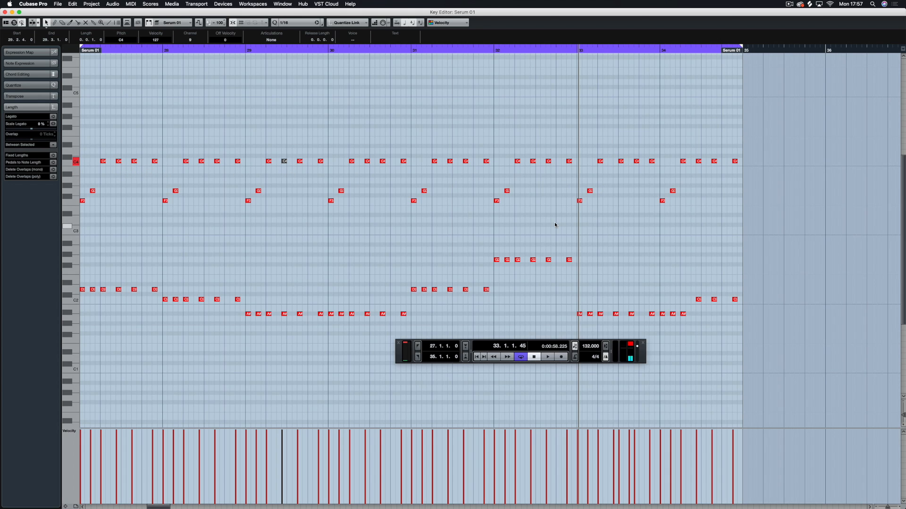
Try all the notes one octave lower and audition the loop.
key(super+a)
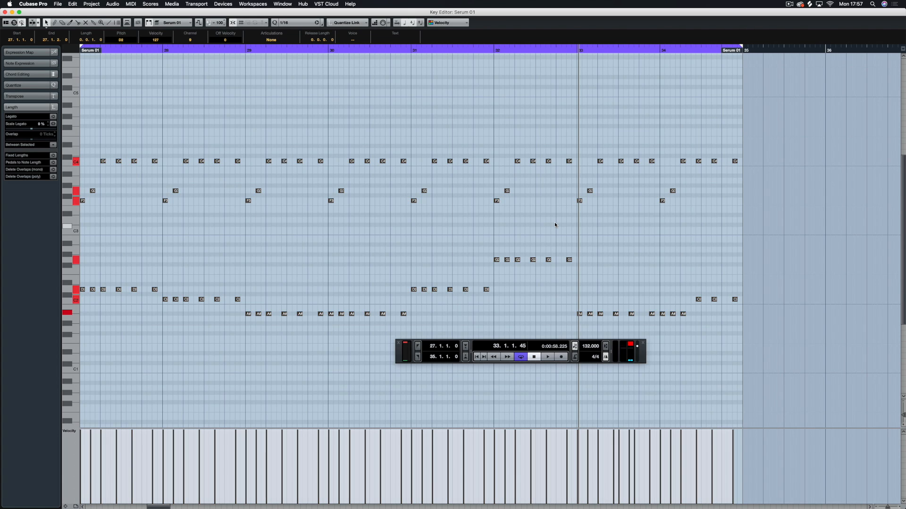
key(shift+Down)
key(space)
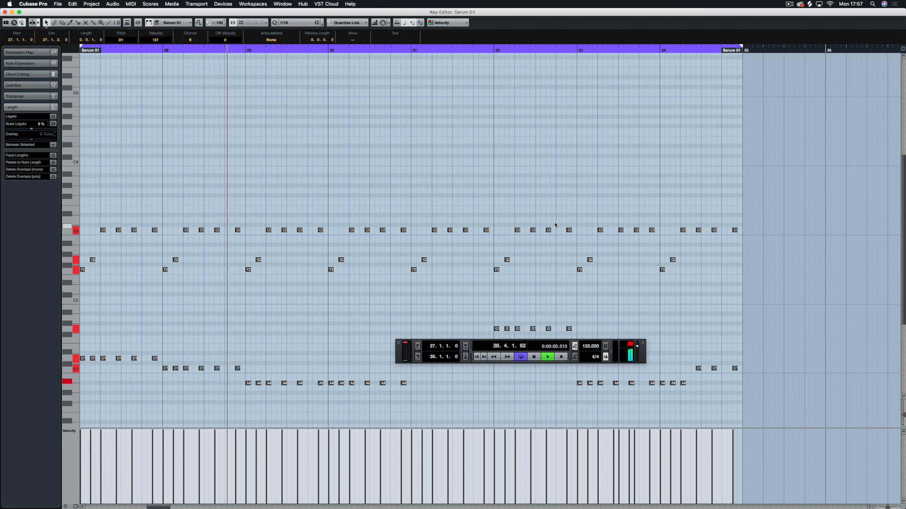
key(space)
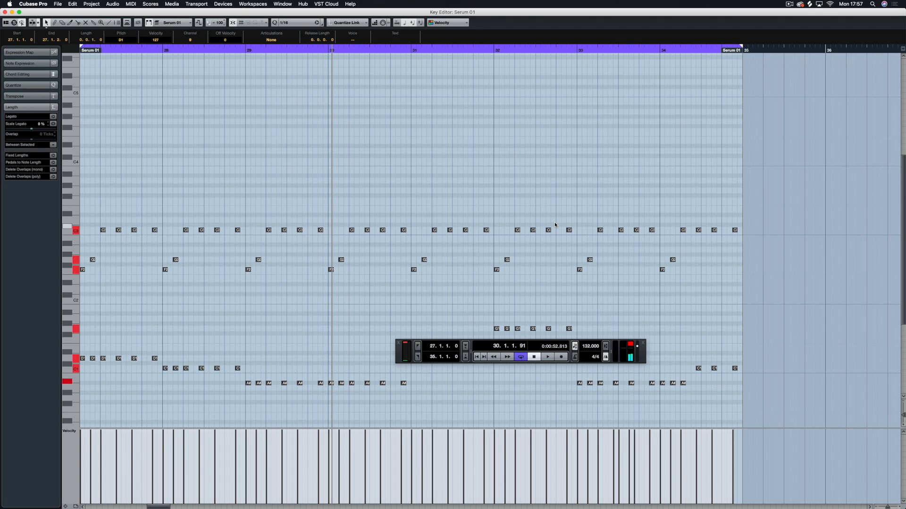
scroll(555, 225, down, 3)
key(Return)
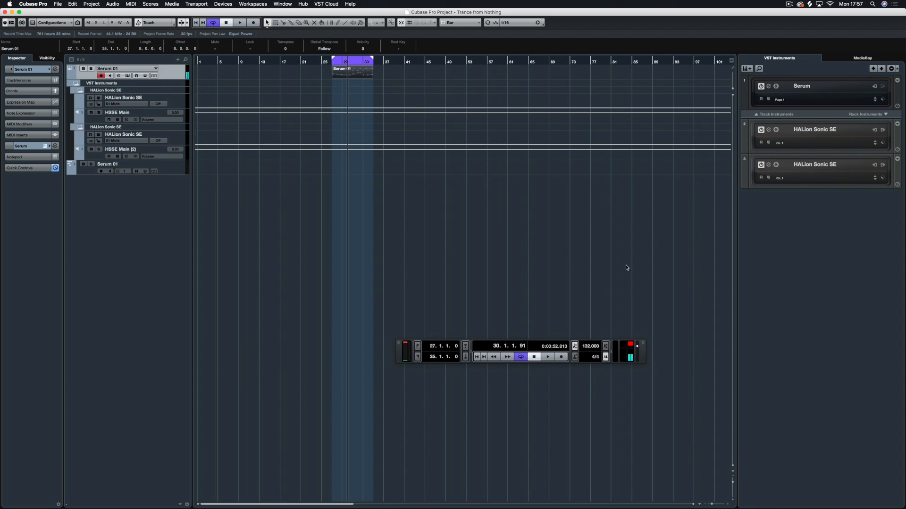
Play the loop and lower the filter cutoff in the Serum instrument slightly.
key(space)
click(45, 146)
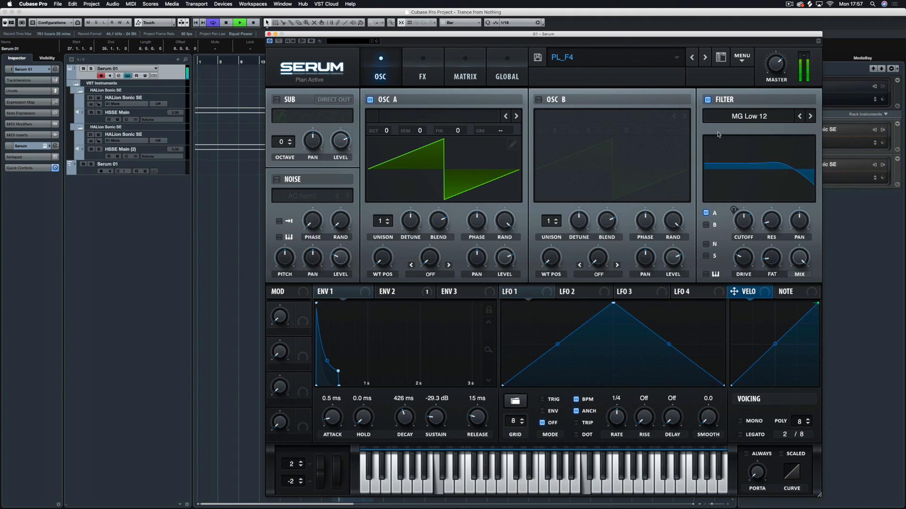
mouse_move(743, 223)
mouse_down()
mouse_move(745, 213)
mouse_move(744, 237)
mouse_up()
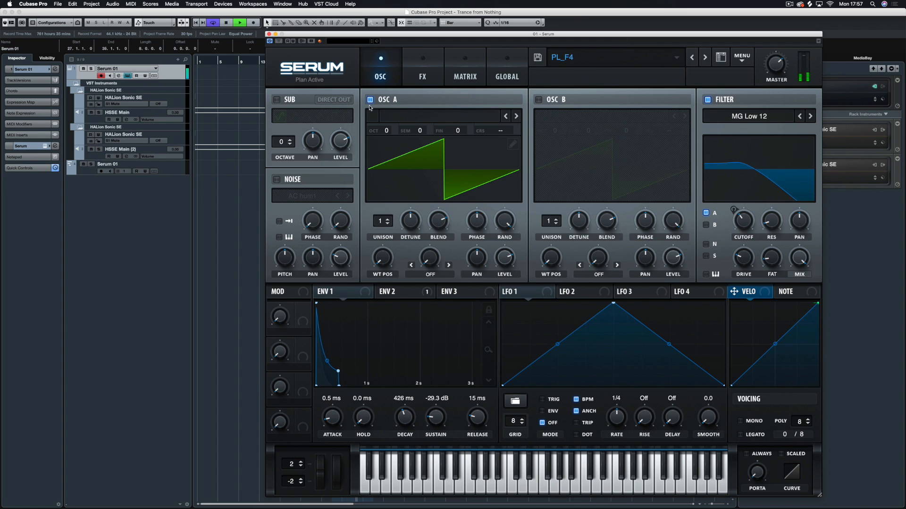
click(269, 34)
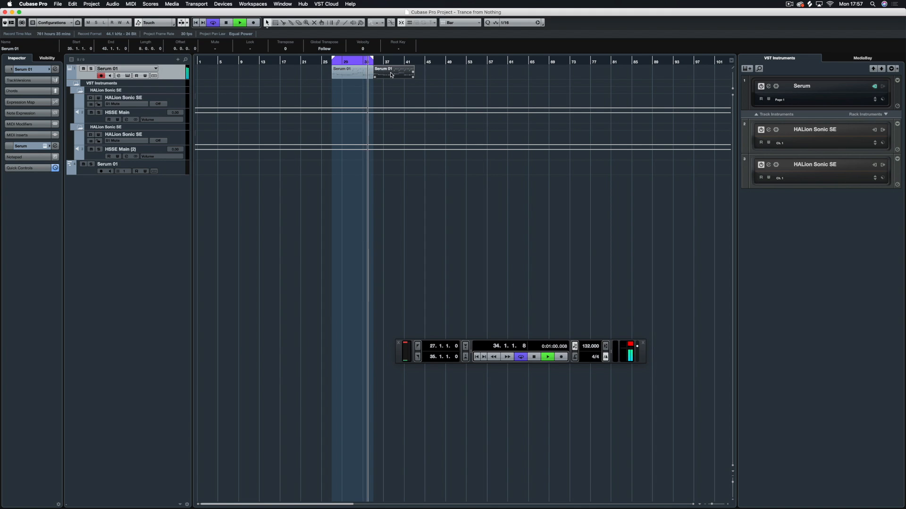
Set the cycle range to the duplicated Serum 01 part at bars 35–43 and open that part in the Key Editor.
key(p)
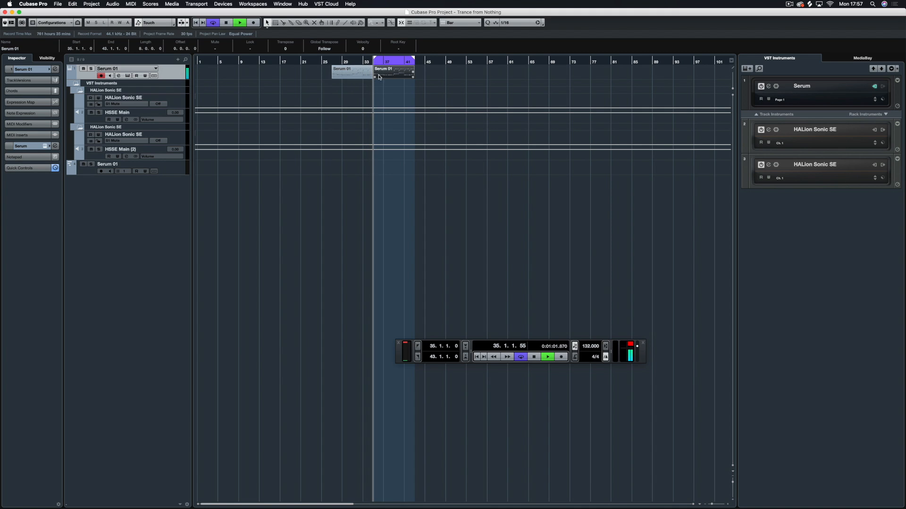
key(Return)
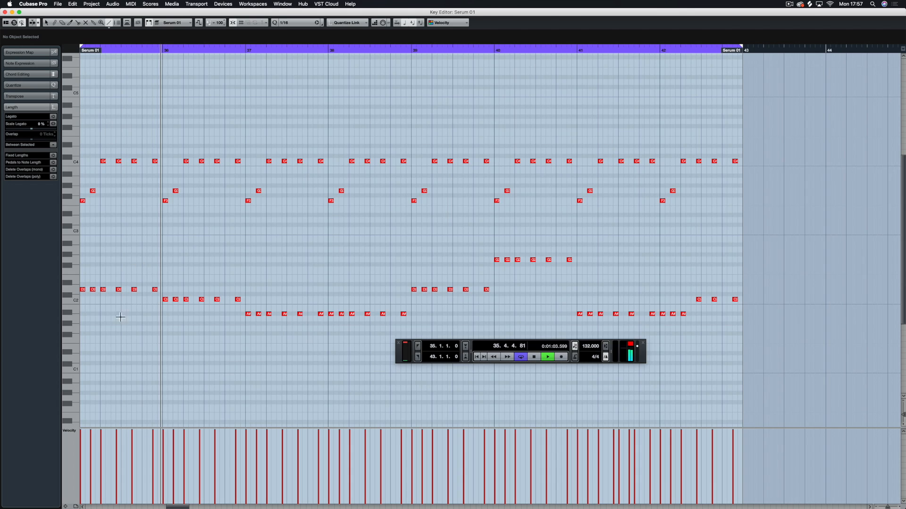
key(space)
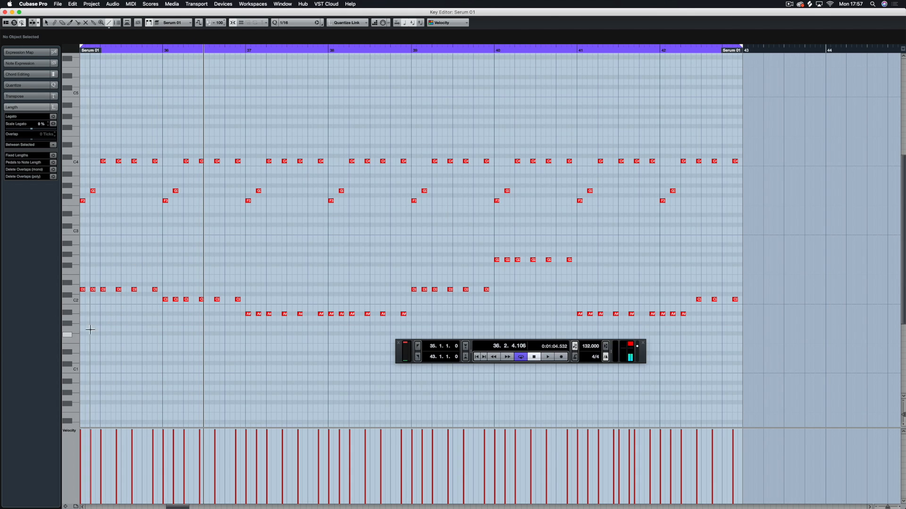
Draw ten sixteenth notes on C2 across bar 35 as an off-beat rhythm with single, double and triple hits.
click(95, 301)
click(99, 301)
click(112, 301)
click(117, 301)
click(124, 301)
click(129, 301)
click(140, 302)
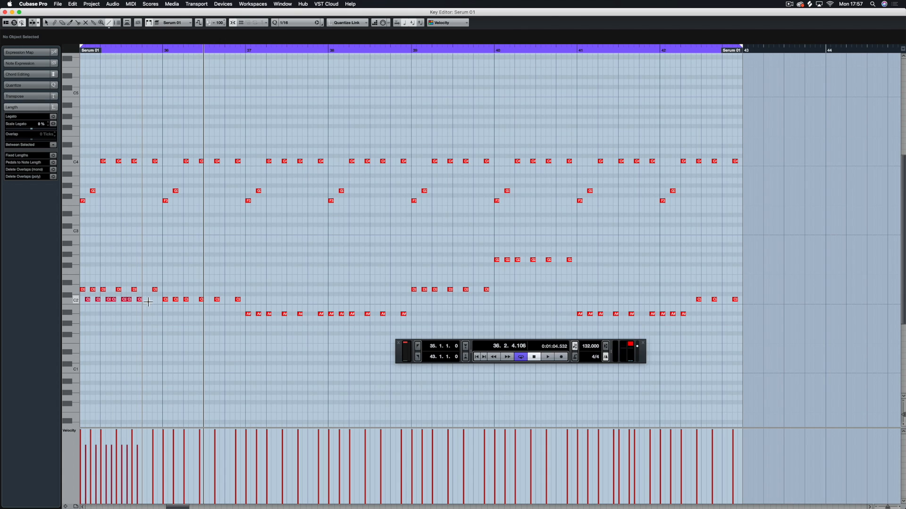
click(151, 302)
click(152, 302)
click(163, 302)
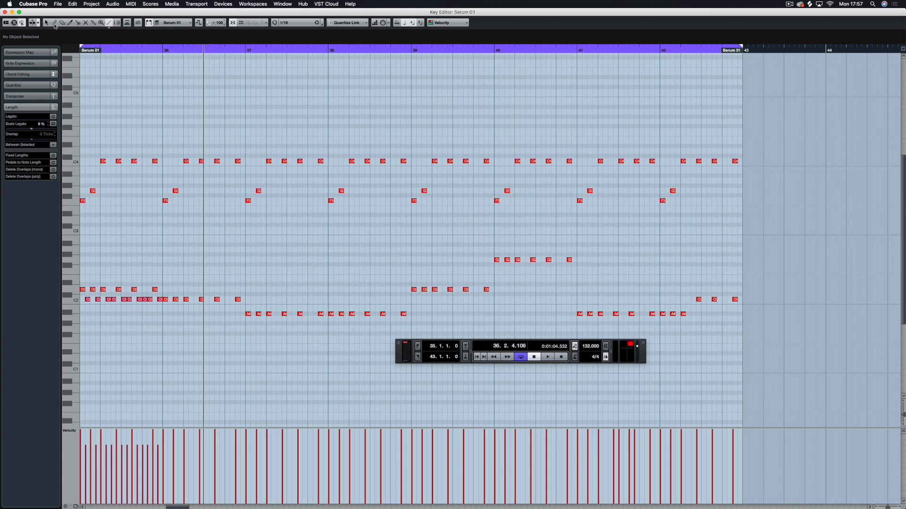
Transpose the ten newly drawn notes in bar 35 down to D1.
drag(161, 295, 86, 311)
key(Down)
key(Down)
key(Down)
key(Down)
key(Down)
key(Down)
key(Down)
key(Down)
key(Down)
key(Down)
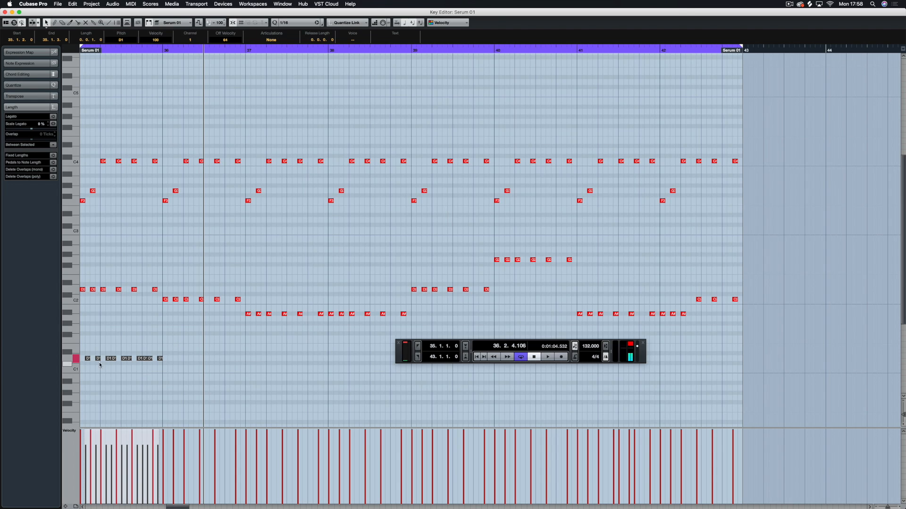
Copy the D1 bass pattern from bar 35 into bars 36, 37 and 38.
drag(90, 362, 171, 358)
key(space)
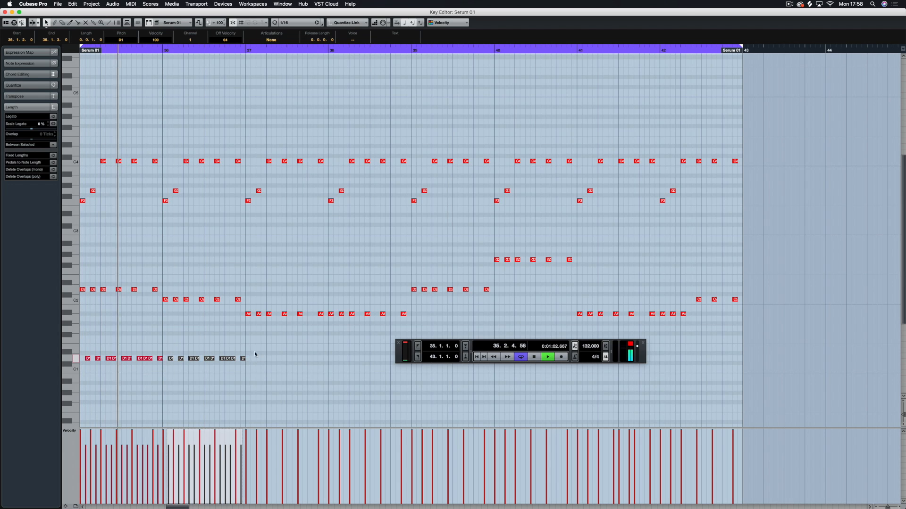
click(88, 366)
click(92, 359)
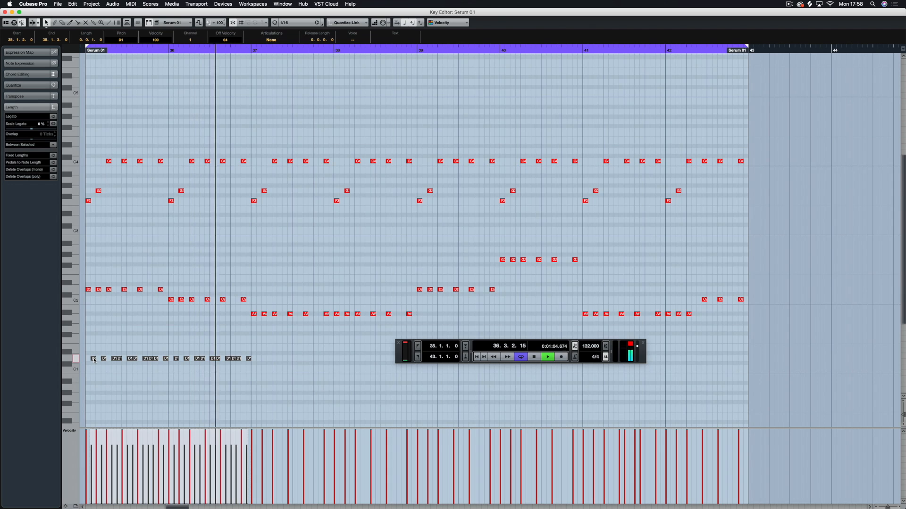
key(space)
drag(160, 360, 260, 360)
Move the floating transport panel out of the way and transpose the bass pattern in bars 36–38 down to C1.
drag(398, 346, 480, 367)
drag(437, 346, 173, 371)
key(Down)
key(Down)
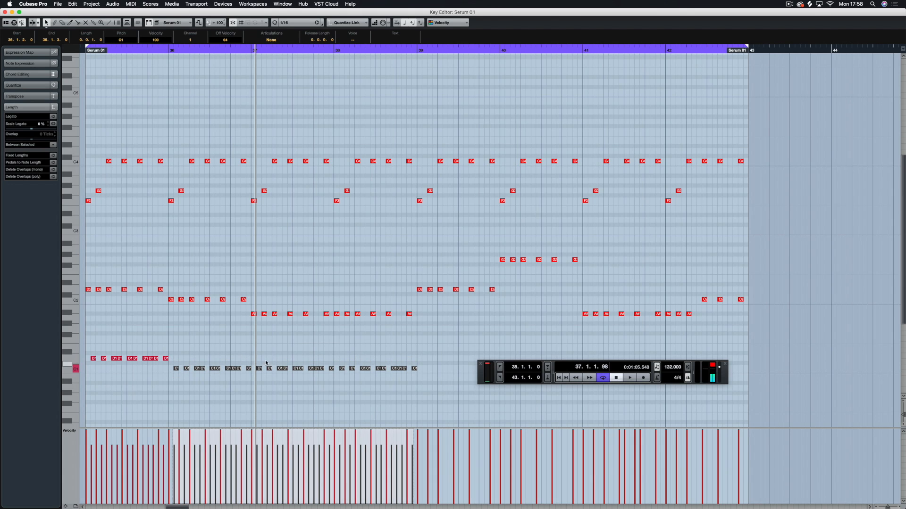
Transpose the bass pattern in bars 37–38 down to A#0.
drag(255, 364, 420, 382)
key(Down)
key(Down)
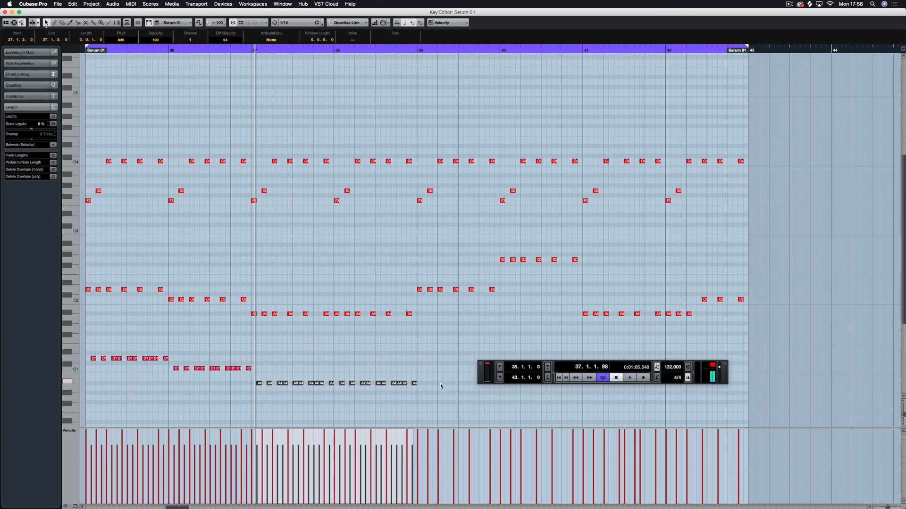
Duplicate the bass pattern of bars 35–38 into bars 39–42, starting the copy on the second sixteenth of bar 39.
drag(436, 348, 85, 407)
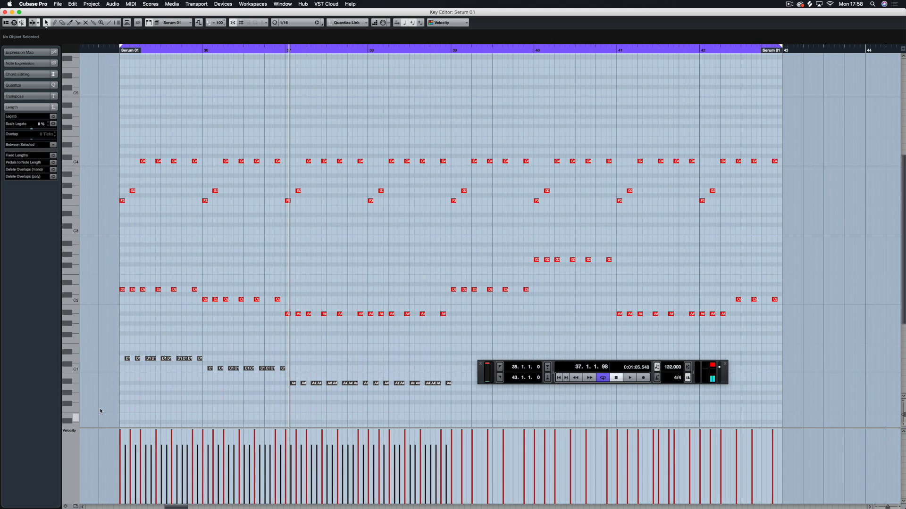
key(super+d)
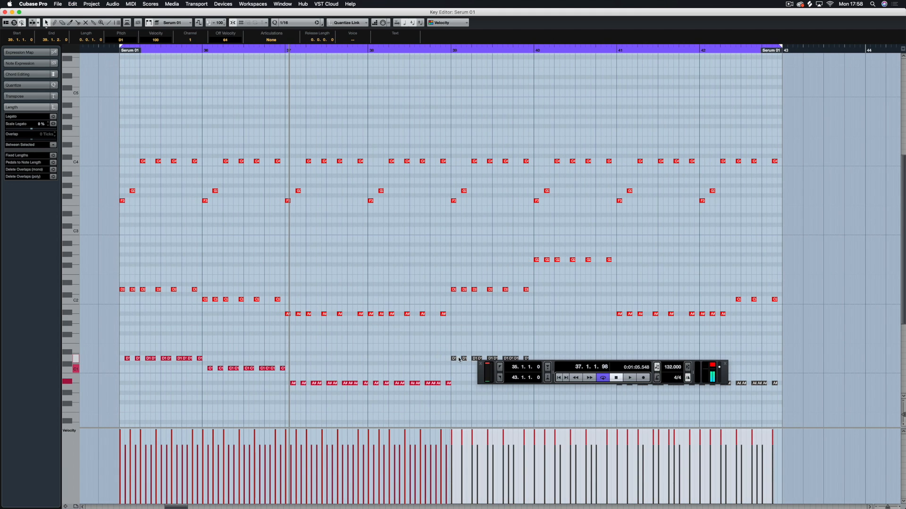
scroll(451, 346, right, 5)
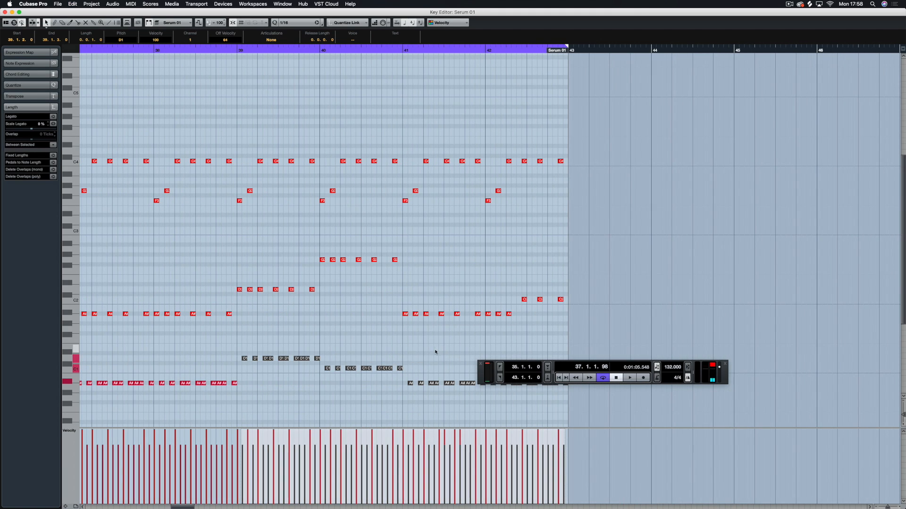
Transpose the bass pattern in bar 40 up seven semitones to G1.
drag(433, 361, 326, 373)
key(Up)
key(Up)
key(Up)
key(Up)
key(Up)
key(Up)
key(Up)
Move the floating transport panel out of the way and transpose the bass notes from 42.3.1 onward up to C1.
click(437, 380)
drag(371, 375, 655, 396)
drag(482, 377, 565, 419)
drag(588, 366, 526, 390)
key(Up)
key(Up)
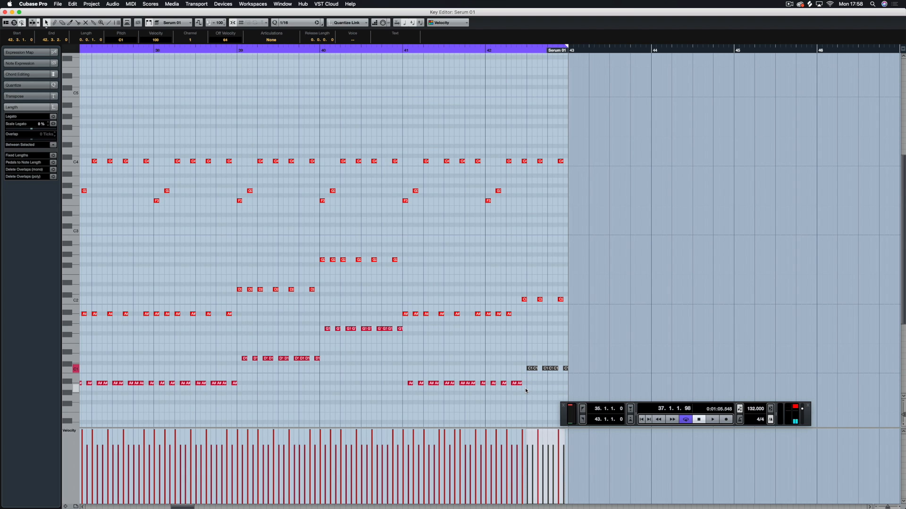
Return to the project window and audition the loop with the Serum synth open, closing the synth when done.
key(Return)
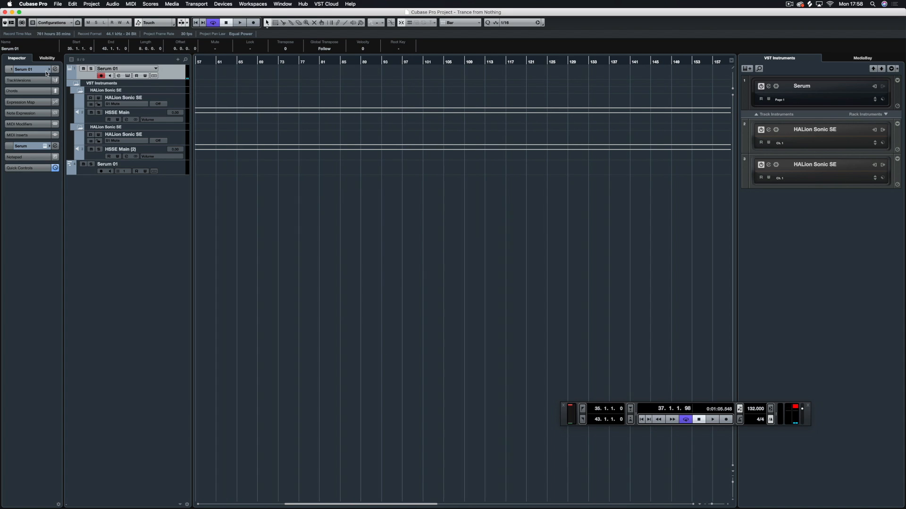
key(space)
click(44, 146)
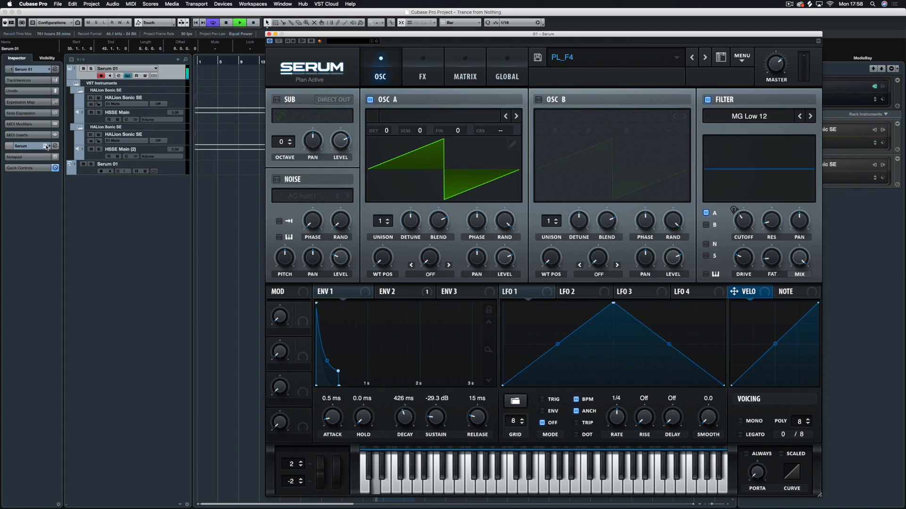
mouse_move(752, 208)
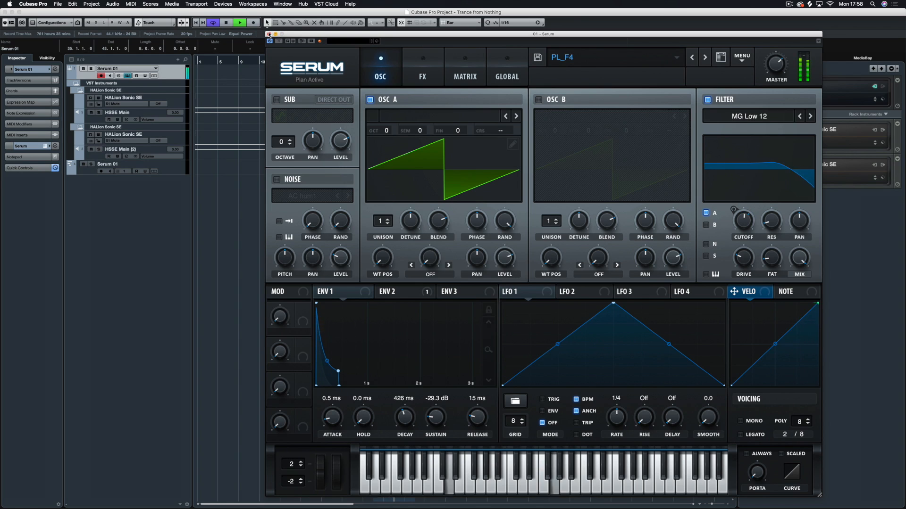
click(275, 34)
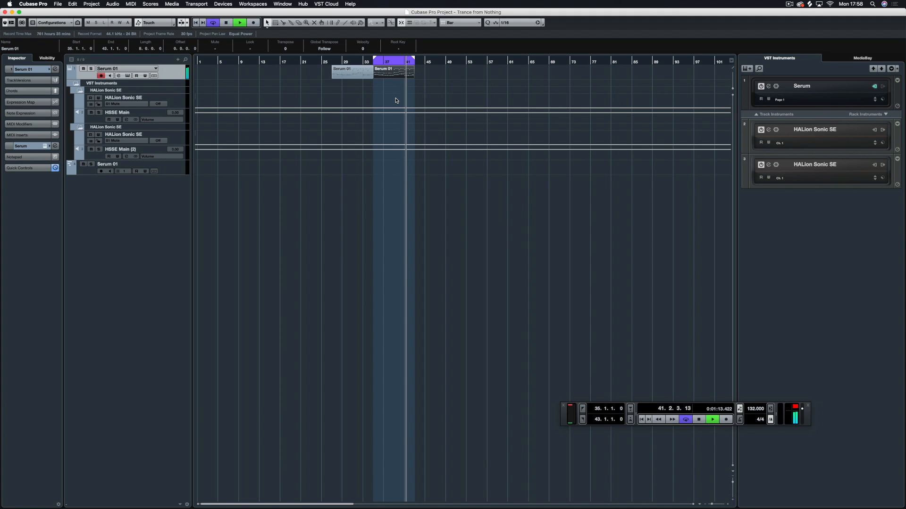
Open the bars 35–42 part in the Key Editor and play it from bar 40.
double_click(394, 77)
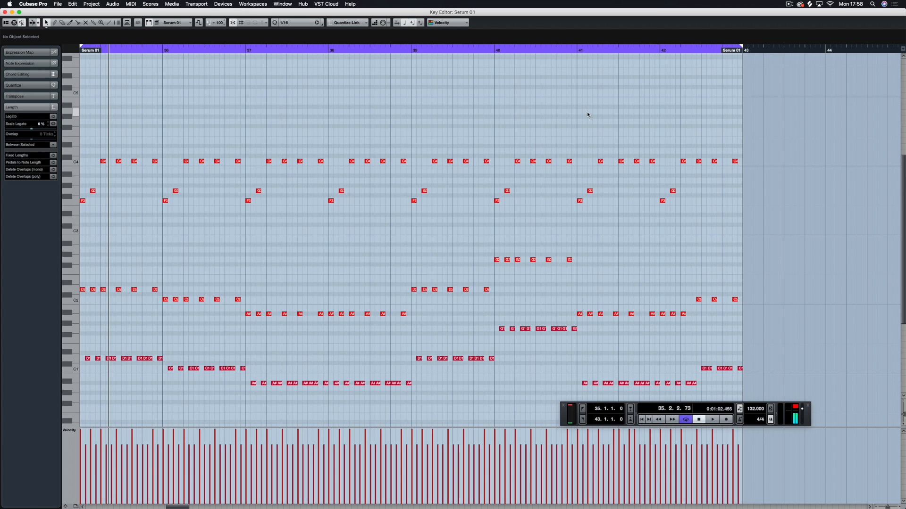
click(515, 55)
key(space)
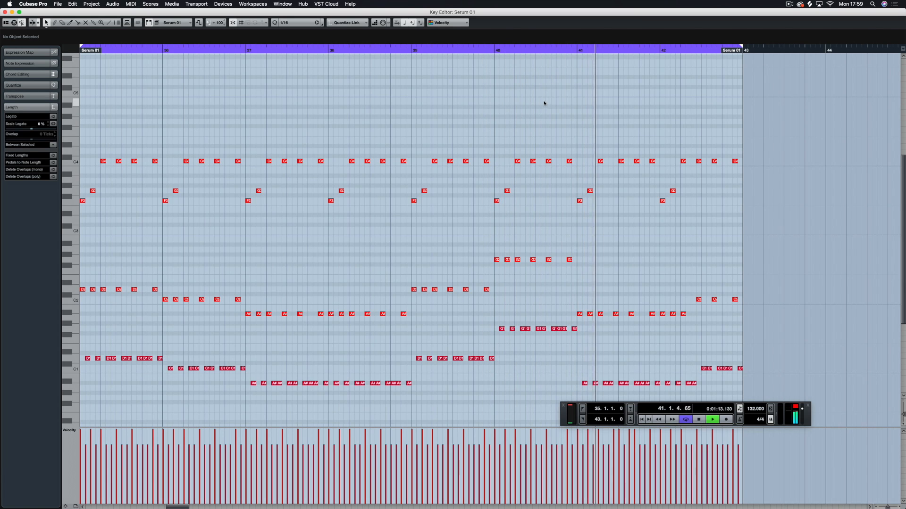
Try moving the last C4 note of bar 41 one sixteenth earlier and play the passage from the end of bar 40.
drag(658, 155, 612, 164)
key(space)
click(566, 56)
key(space)
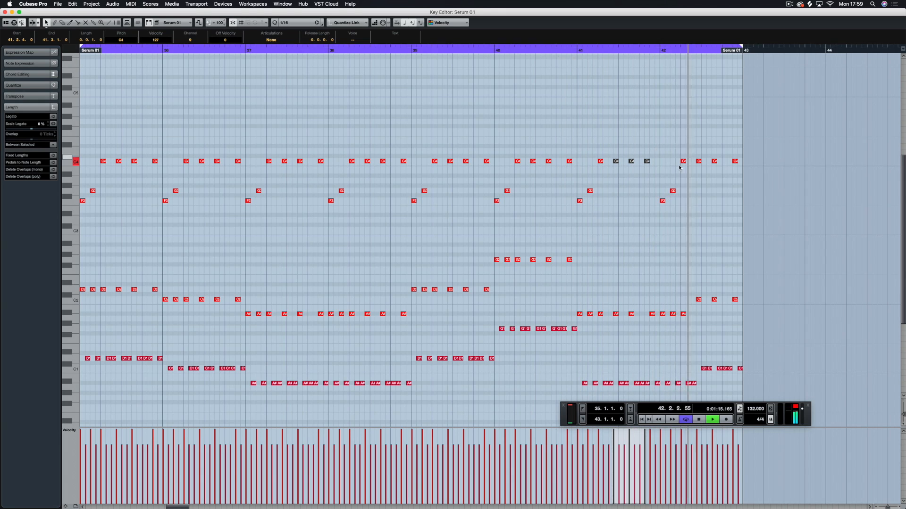
click(661, 146)
key(space)
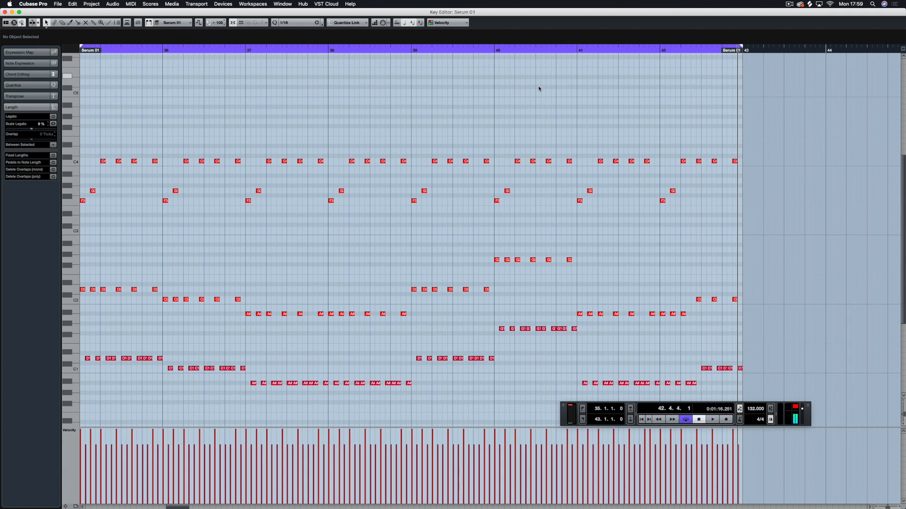
Move the last C4 note of bar 41 back to 41.4.3 and play the passage again.
click(647, 162)
drag(650, 162, 654, 163)
click(577, 53)
key(space)
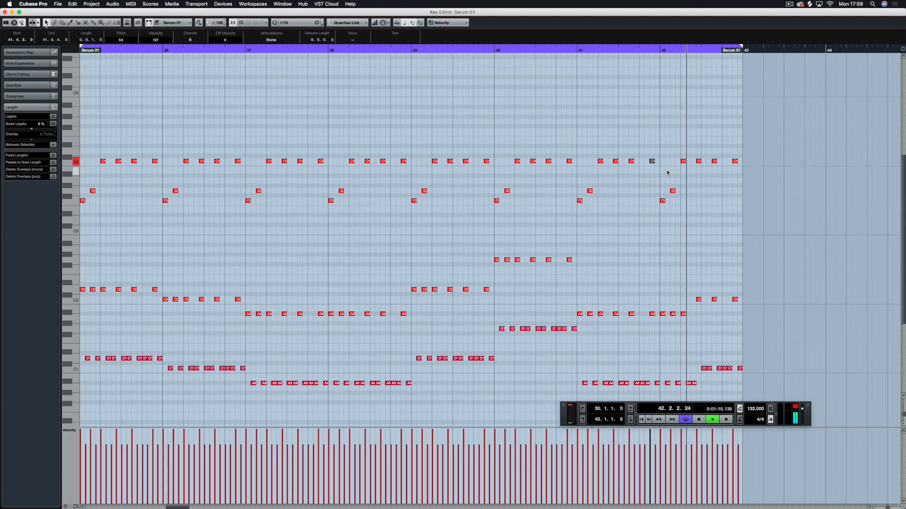
Stop playback, leave the Key Editor and duplicate the Serum 01 part so the copy starts at bar 43.
key(space)
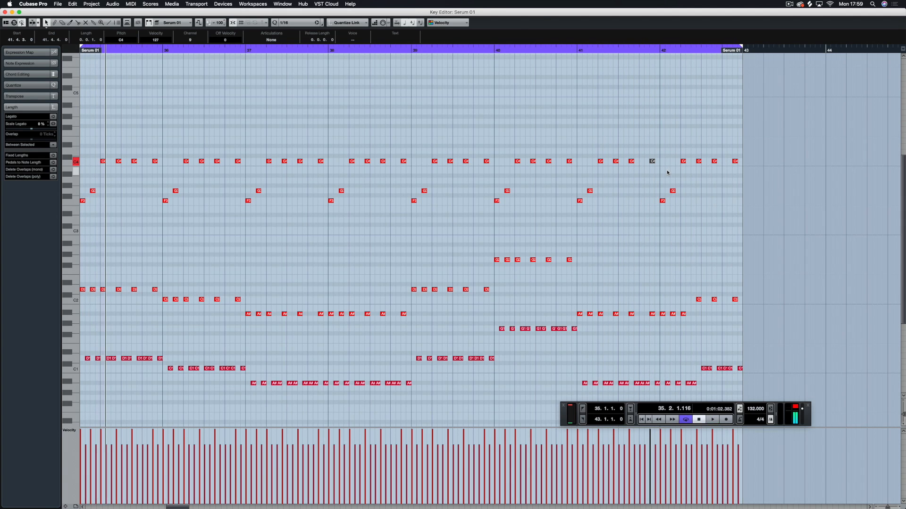
key(Return)
key(super+d)
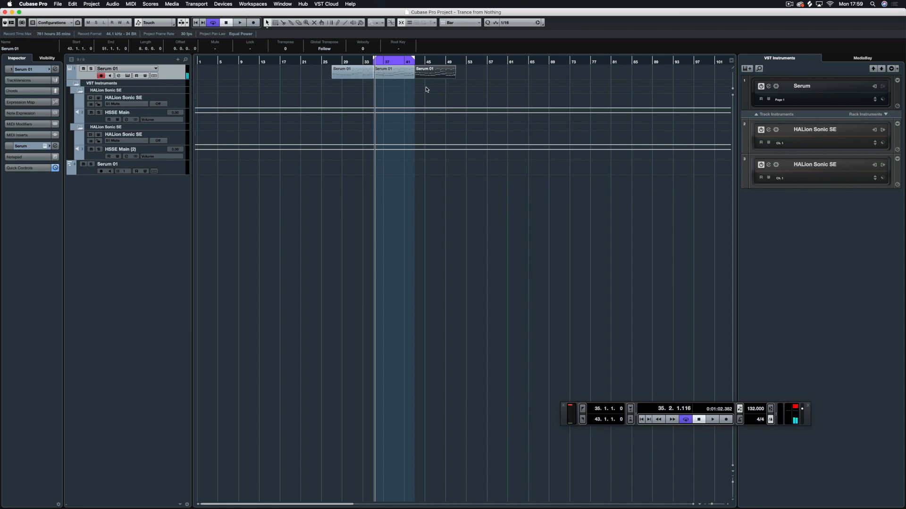
Add one instrument track with Massive as its instrument, routed to Stereo Out.
click(745, 70)
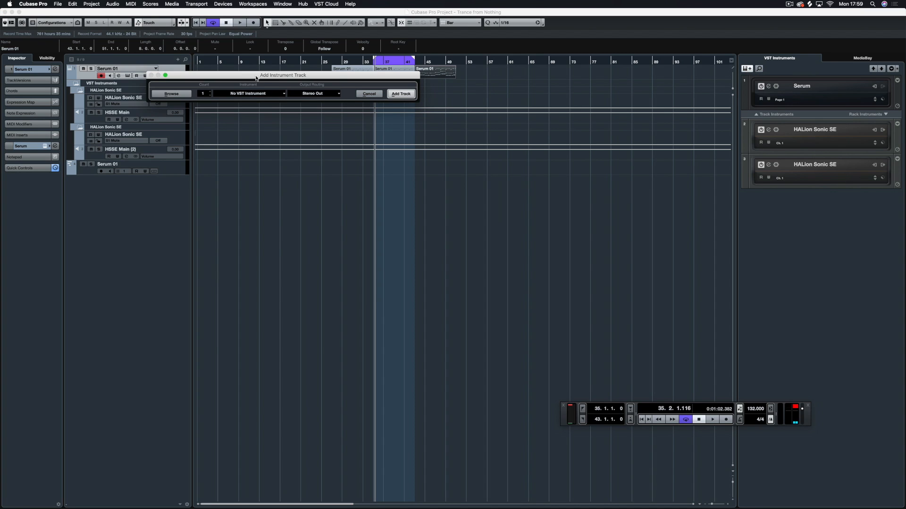
click(253, 93)
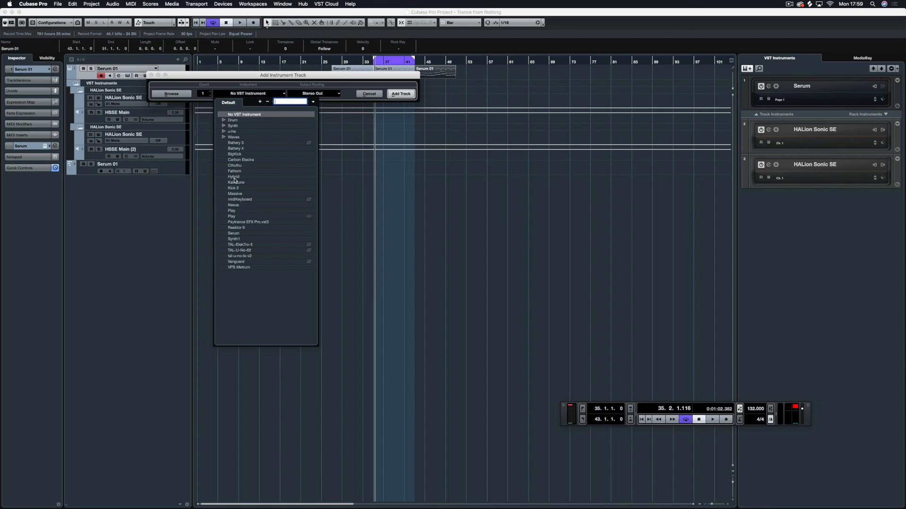
click(235, 194)
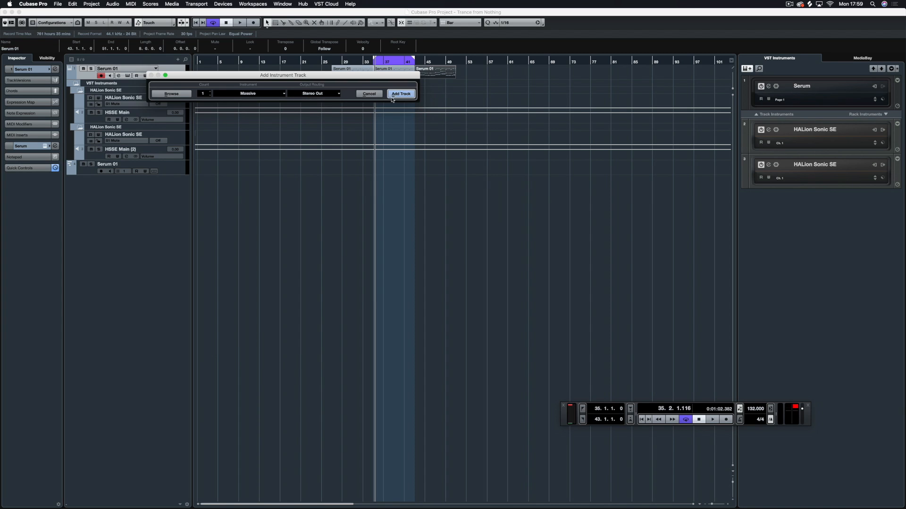
key(Return)
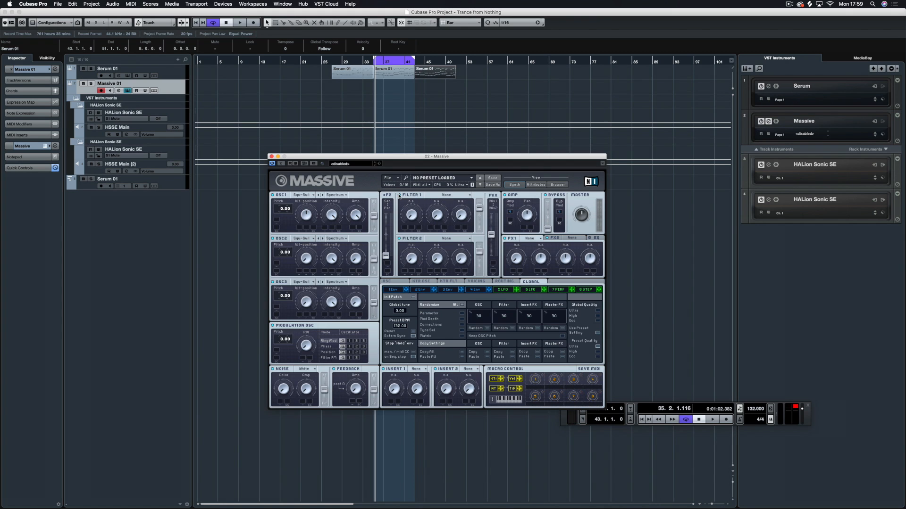
Load the recently used PLK_StarsHeavenV2 preset in Massive and close the synth window.
click(390, 178)
mouse_move(408, 189)
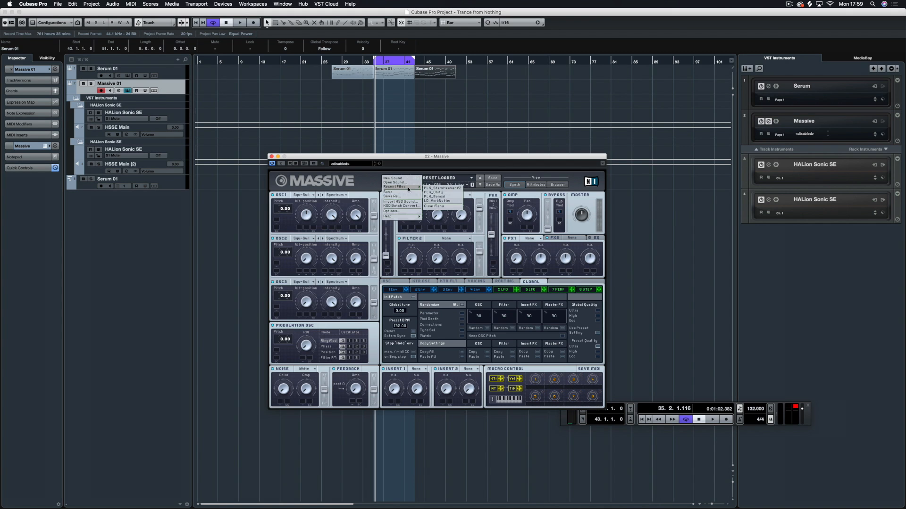
click(443, 188)
click(271, 156)
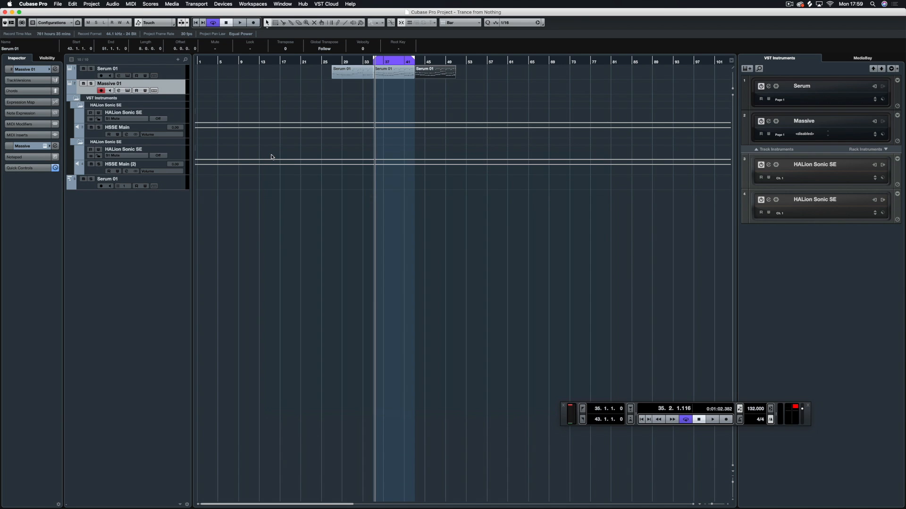
Reopen Massive and audition its pluck preset over the Serum loop.
click(46, 147)
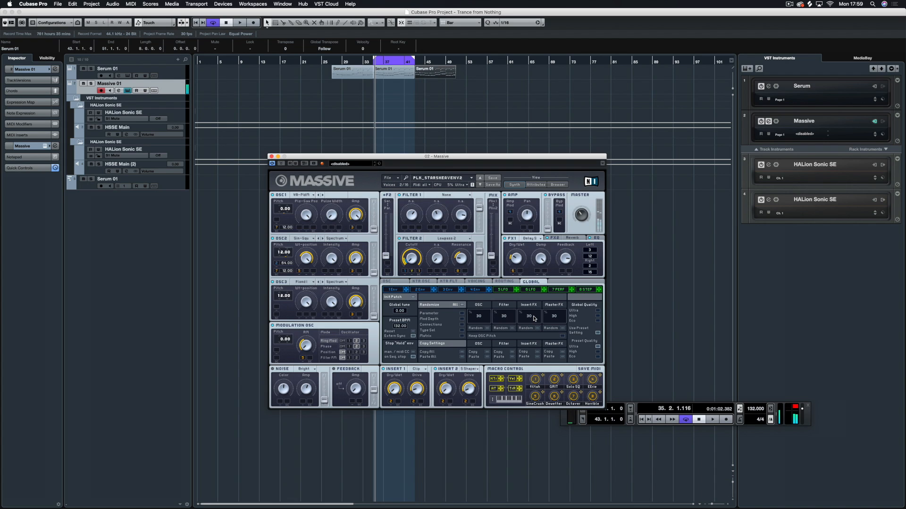
key(space)
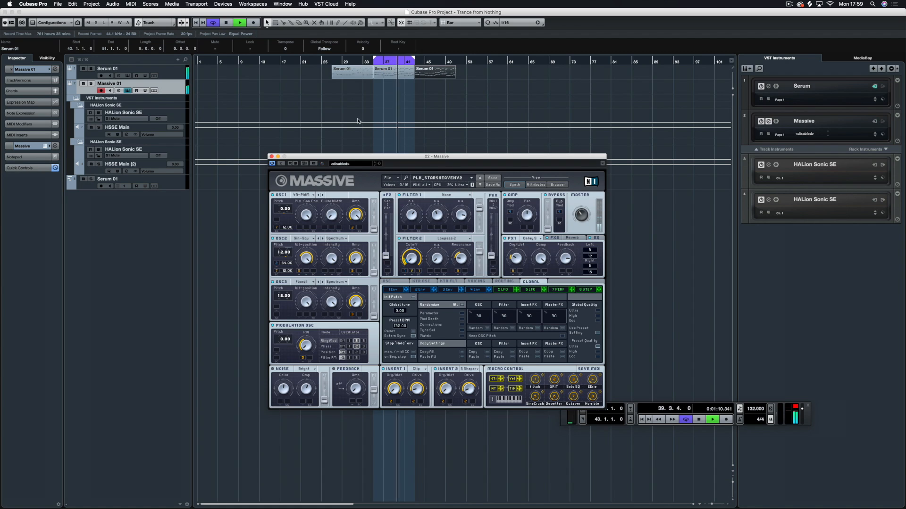
key(space)
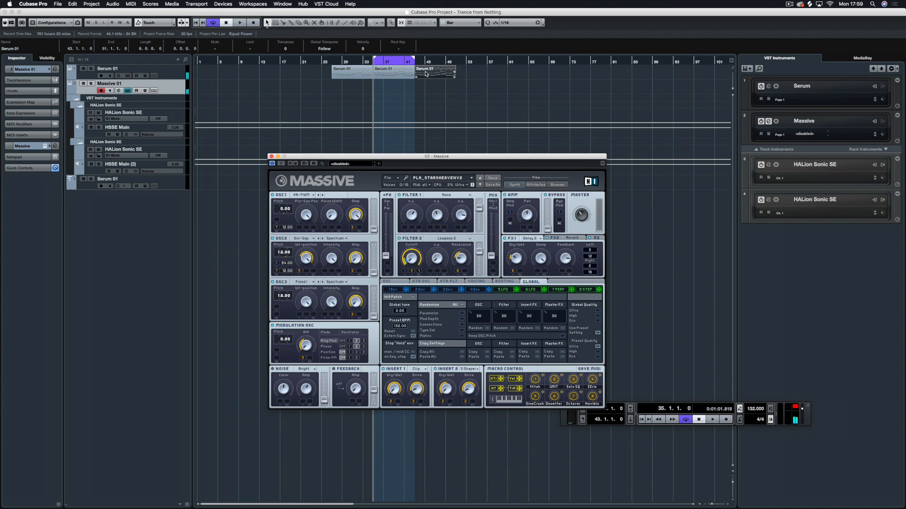
Set the cycle range to the duplicated part at bars 43–50 and play it with Massive open.
key(p)
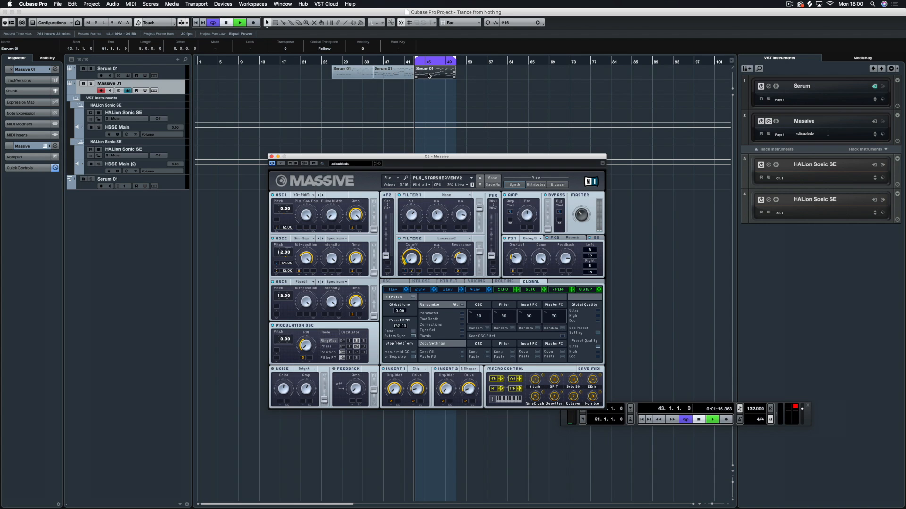
key(space)
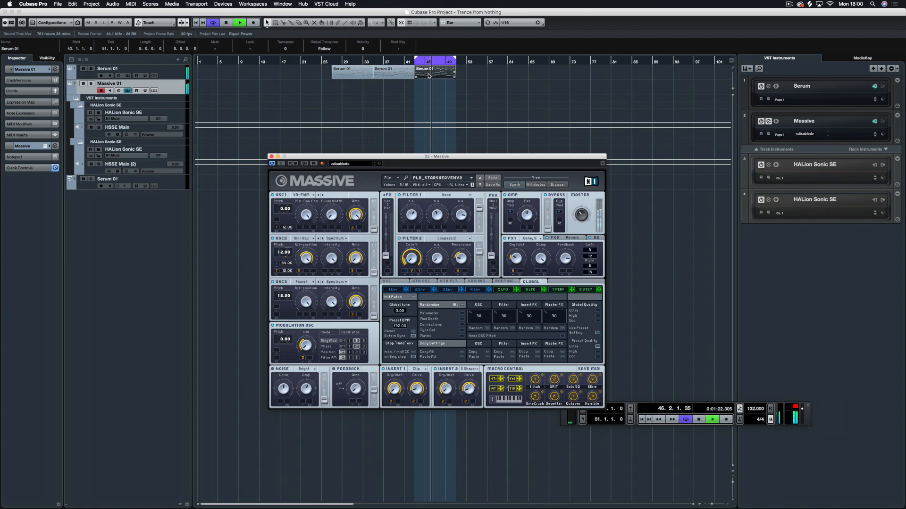
key(space)
Copy the Serum part at bar 43 onto the Massive 01 track and play both layers together.
click(428, 74)
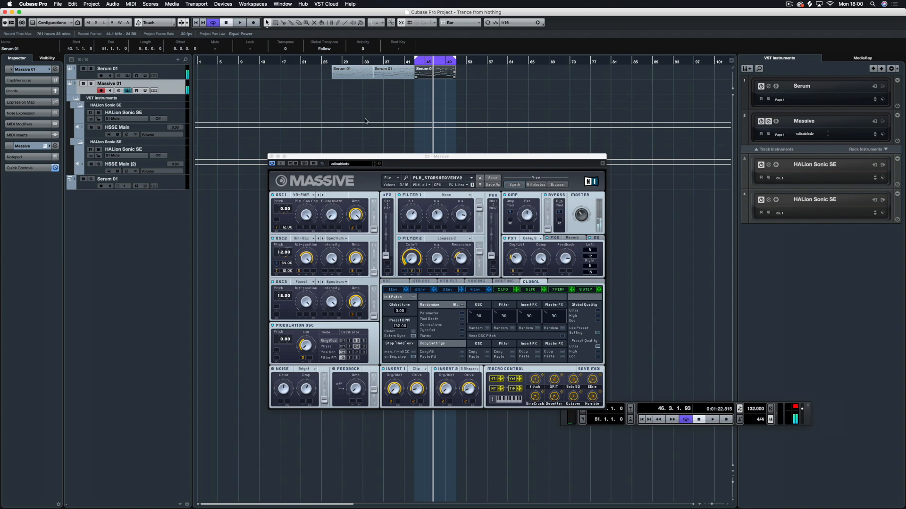
key(Return)
key(Return)
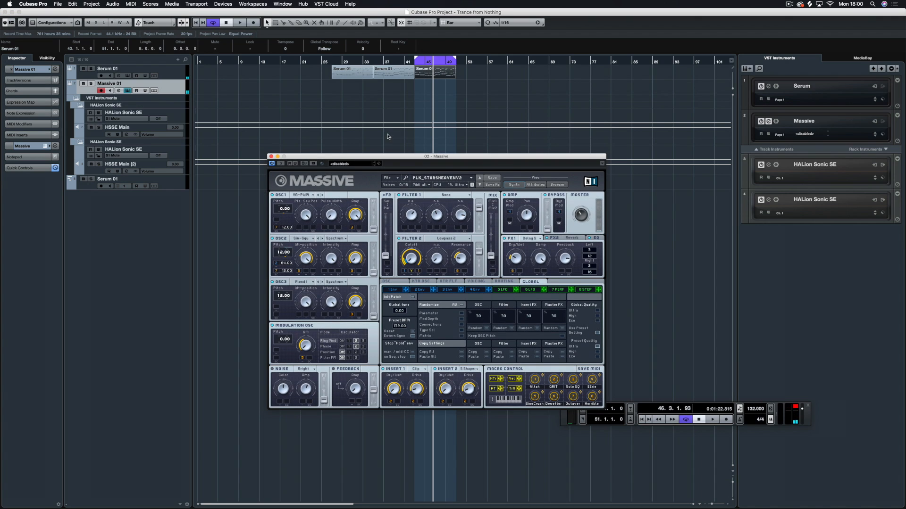
drag(435, 89, 435, 88)
key(space)
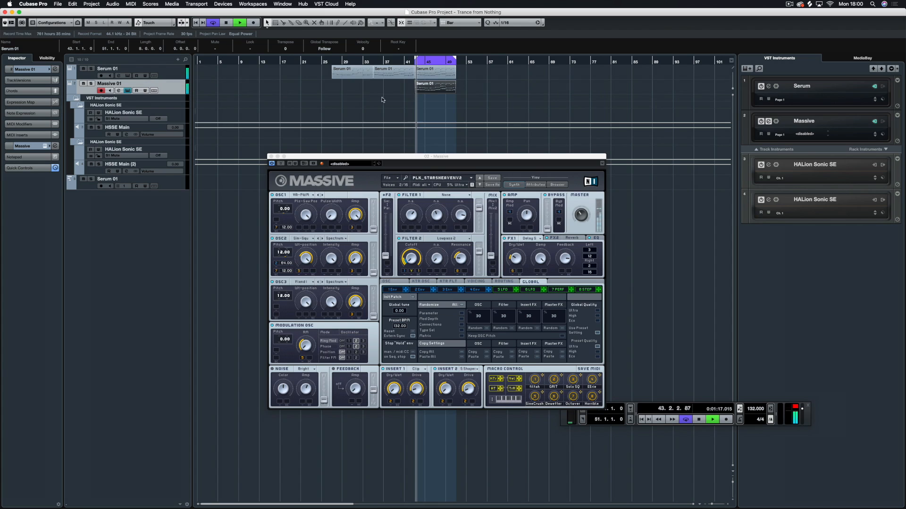
In the Key Editor, rework the Massive part's bar 45 melody to D4, C4 and repeated F3 notes.
key(Return)
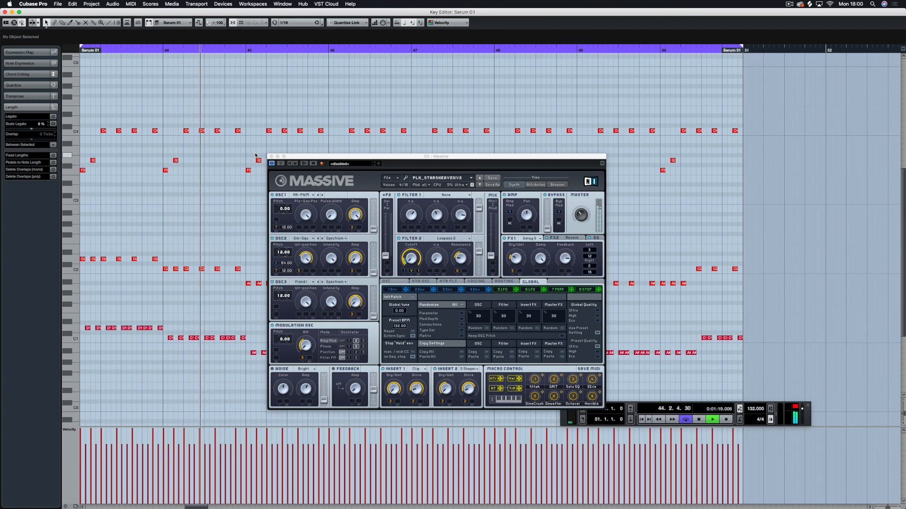
key(space)
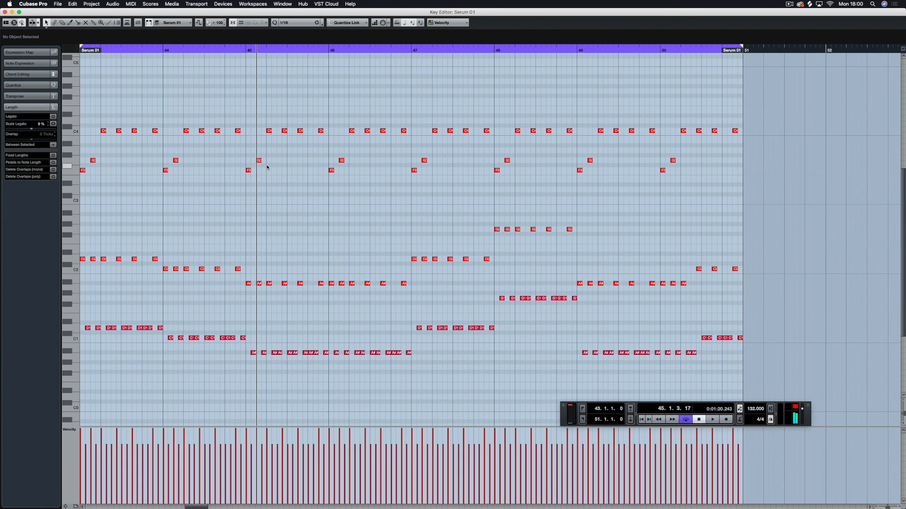
drag(247, 170, 259, 145)
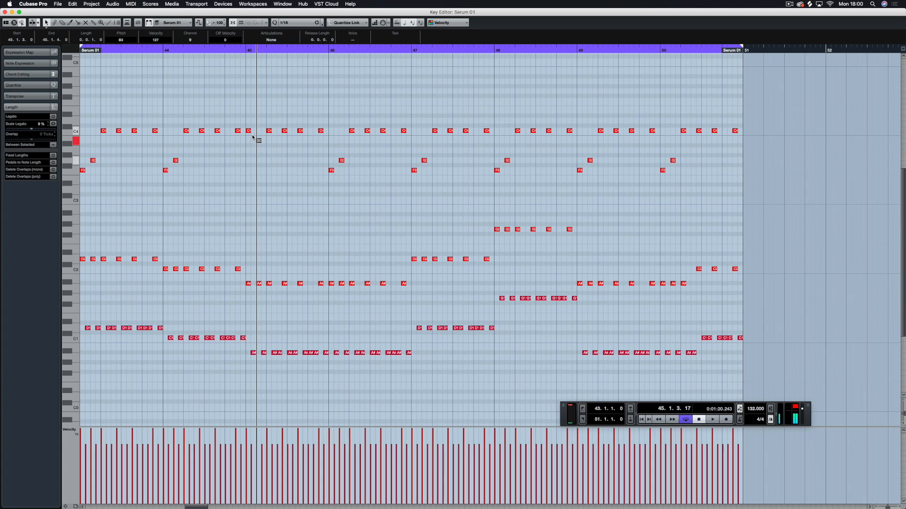
drag(248, 132, 330, 173)
Delete the melody notes in bar 46 and replace them with a copy of the reworked bar 45 melody.
drag(406, 121, 332, 174)
key(Delete)
drag(338, 105, 251, 174)
key(super+d)
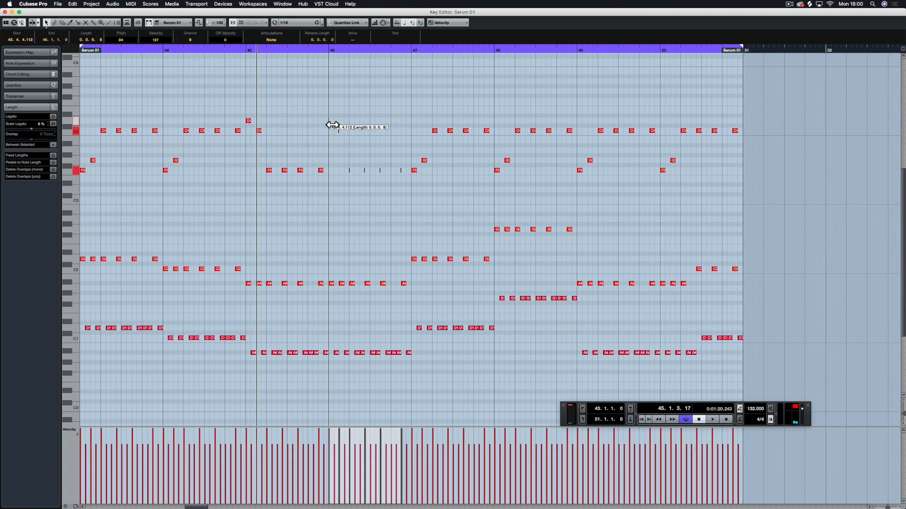
drag(330, 119, 335, 119)
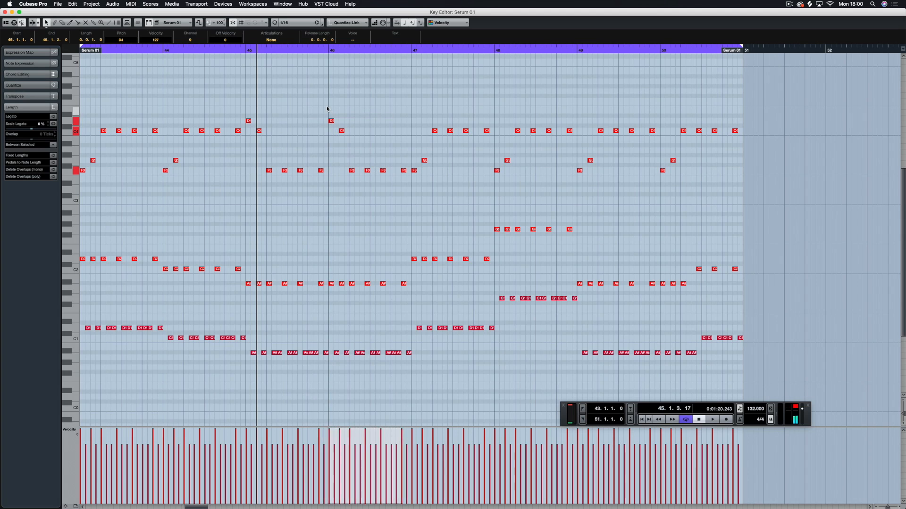
Deselect the notes and play back the reworked melody into the following bars.
click(326, 107)
key(space)
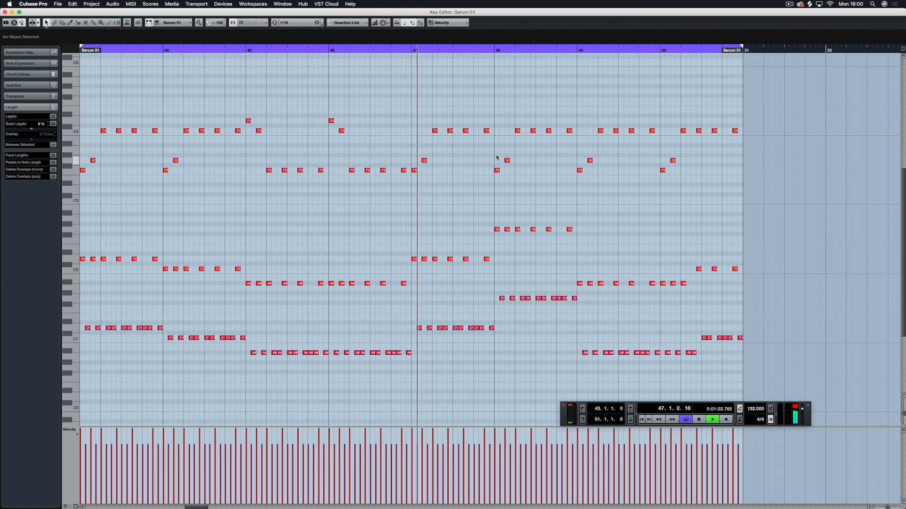
scroll(544, 146, right, 4)
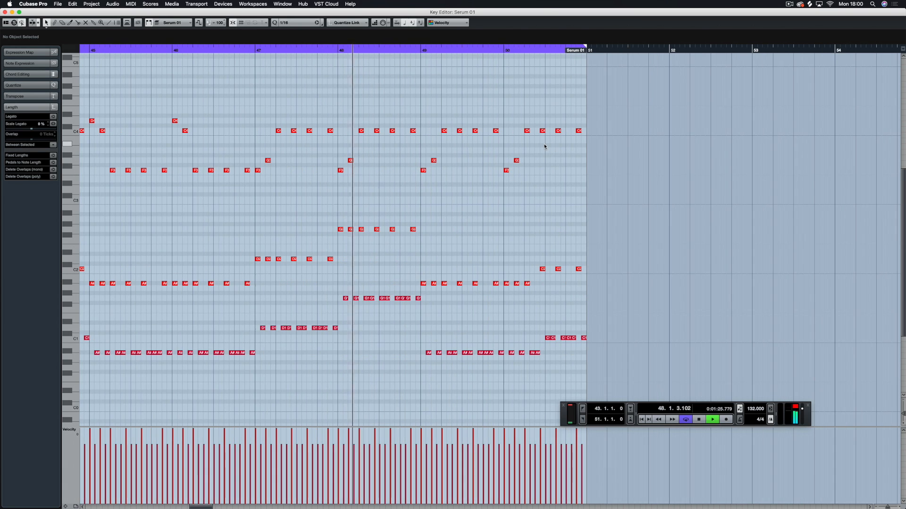
Raise the first two melody notes of bar 49 to G3 and A3 and play back from bar 48.
key(space)
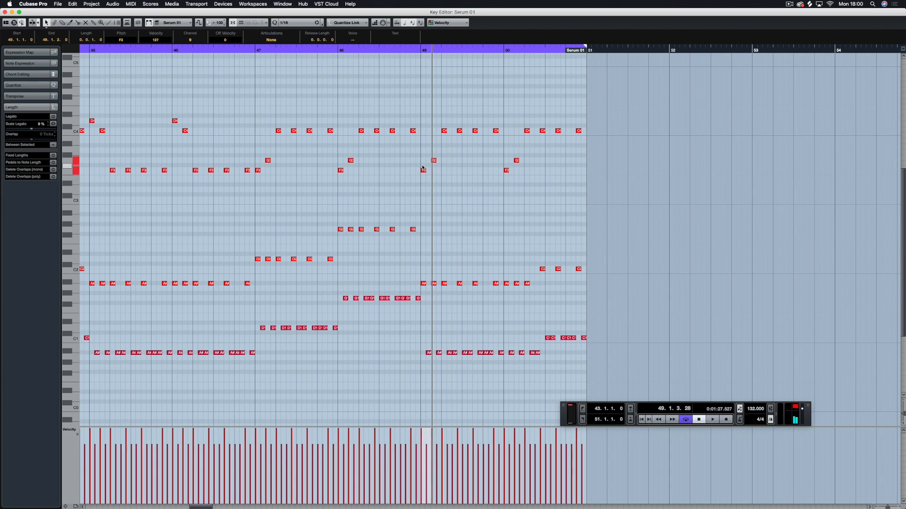
click(423, 169)
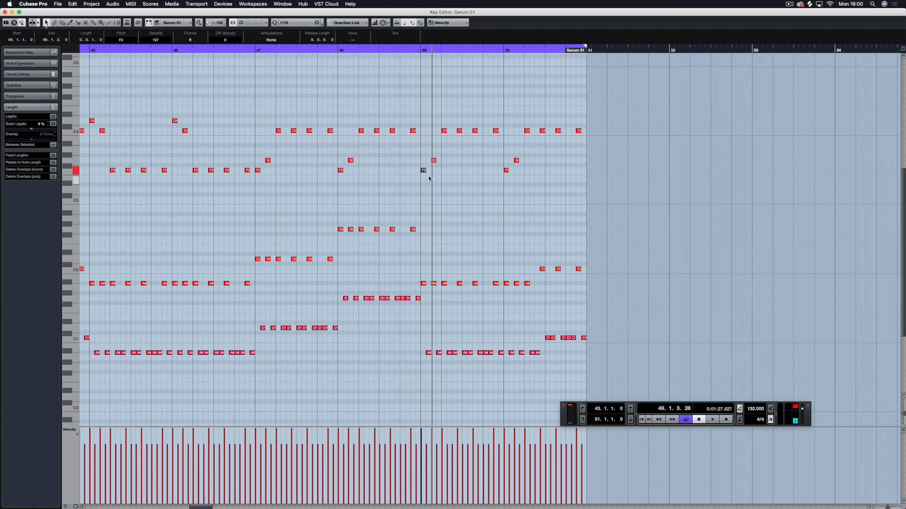
drag(441, 154, 410, 188)
key(Up)
key(Up)
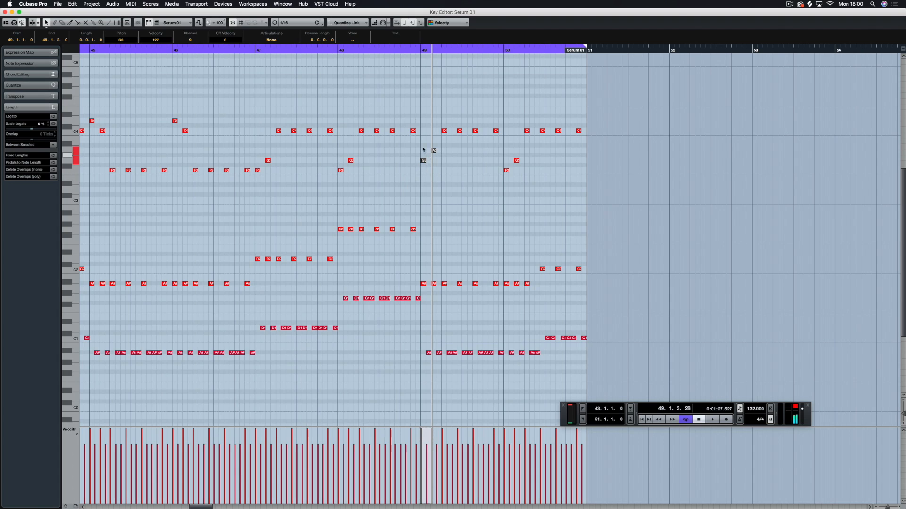
click(407, 80)
click(376, 54)
key(space)
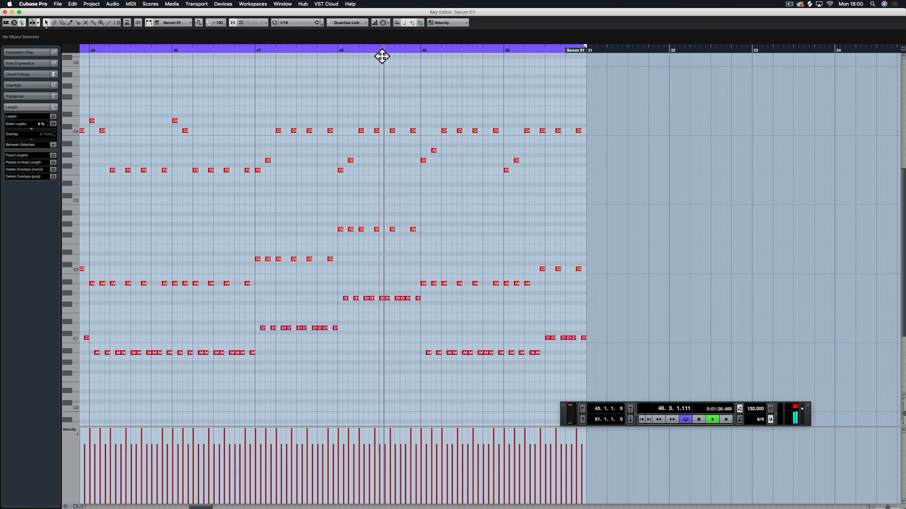
Move bar 49's first melody note up to D4 and its second down to G3, and play back the change.
click(423, 160)
key(Up)
key(Up)
key(Up)
key(Up)
key(Up)
key(Up)
key(Up)
click(433, 150)
key(Down)
key(Down)
drag(395, 51, 385, 54)
key(space)
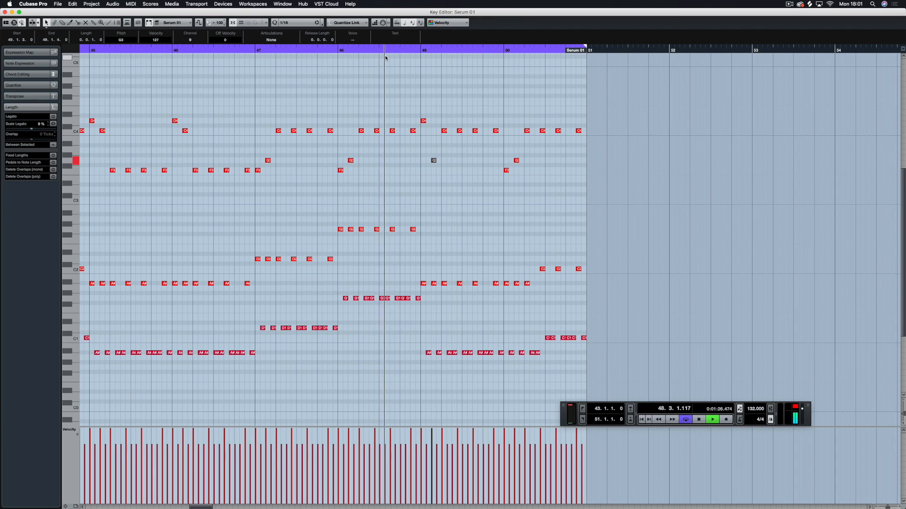
key(space)
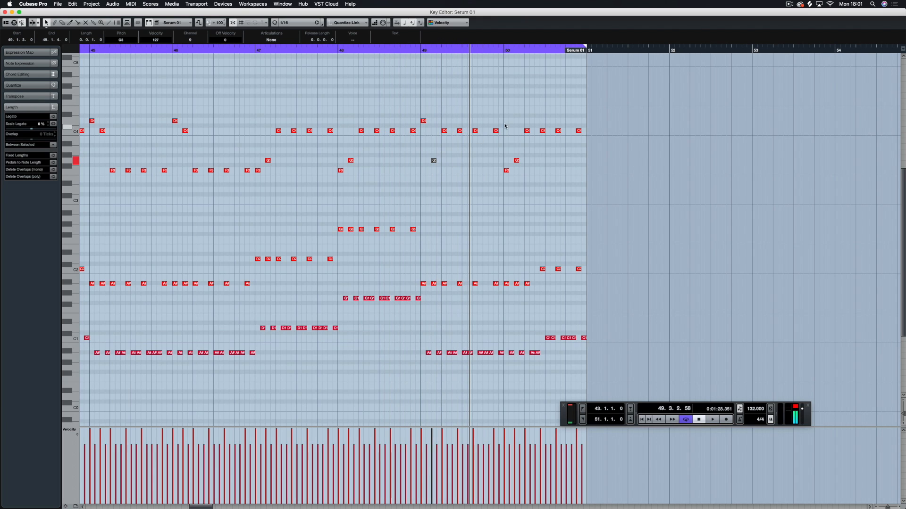
Lower the last four melody notes of bar 49 to F3 and play back from bar 48.
drag(505, 122, 509, 149)
key(Left)
key(Down)
key(Down)
key(Down)
key(Down)
key(Down)
key(Down)
key(Down)
scroll(339, 163, left, 5)
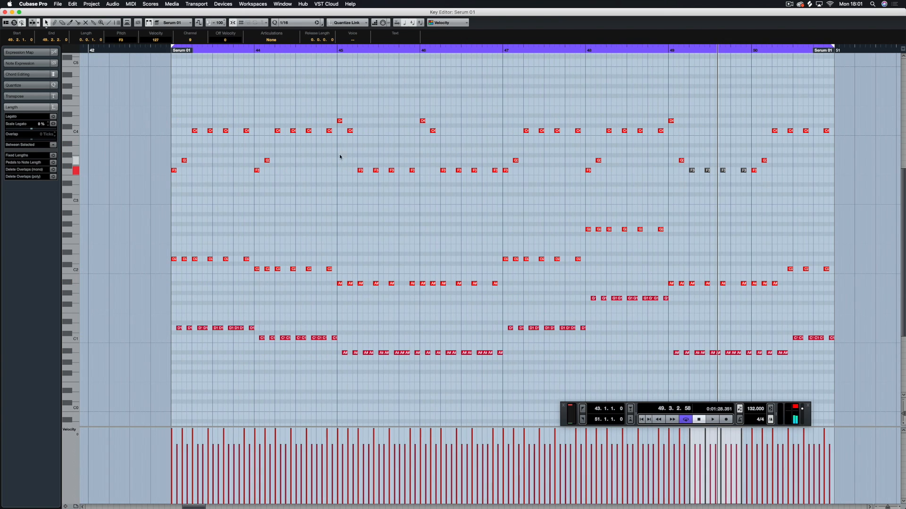
scroll(337, 127, right, 5)
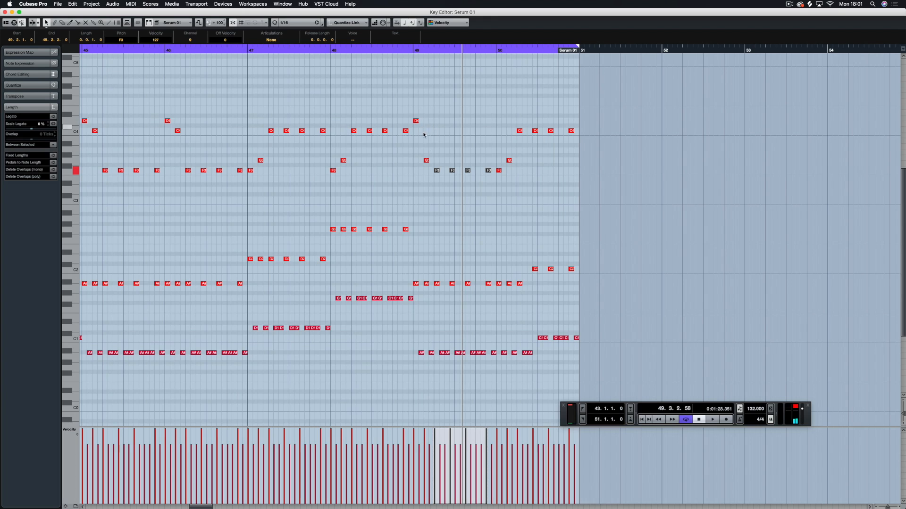
click(366, 54)
key(space)
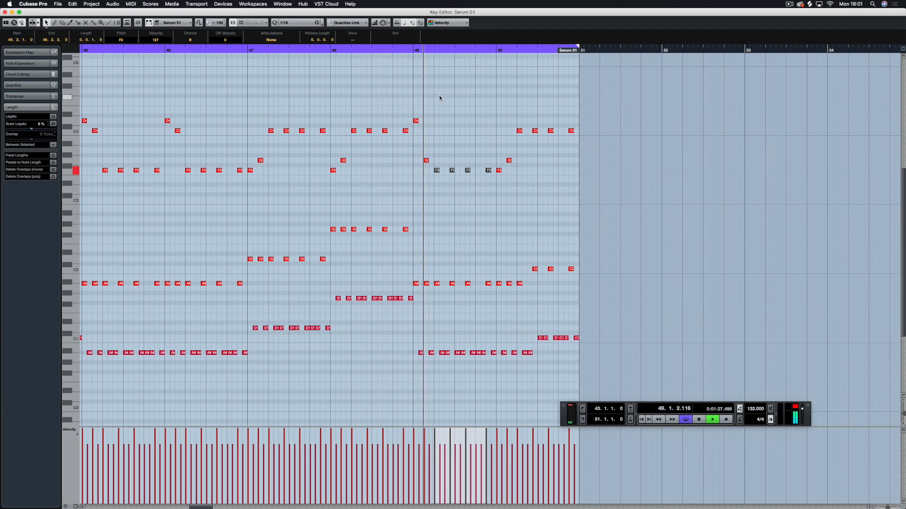
key(space)
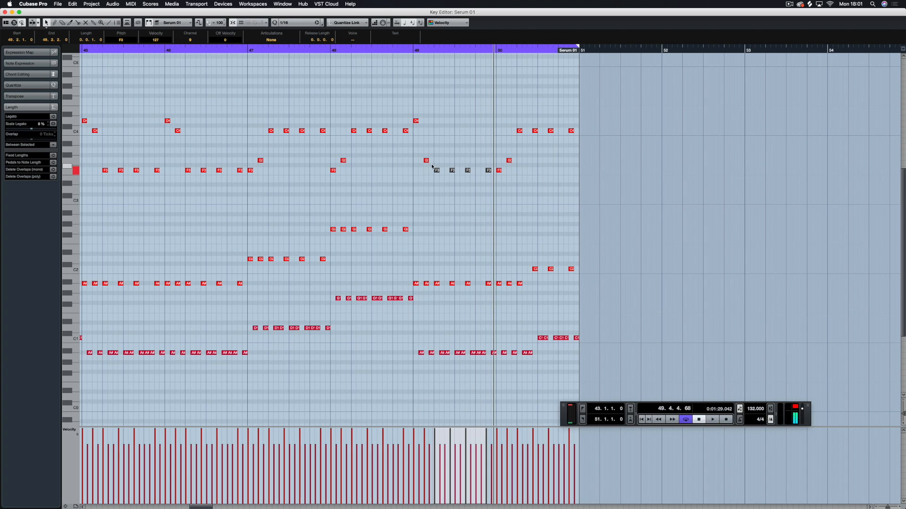
Try bar 49's second melody note at F3 and the four notes after it at G3, and play them back.
drag(425, 167, 504, 191)
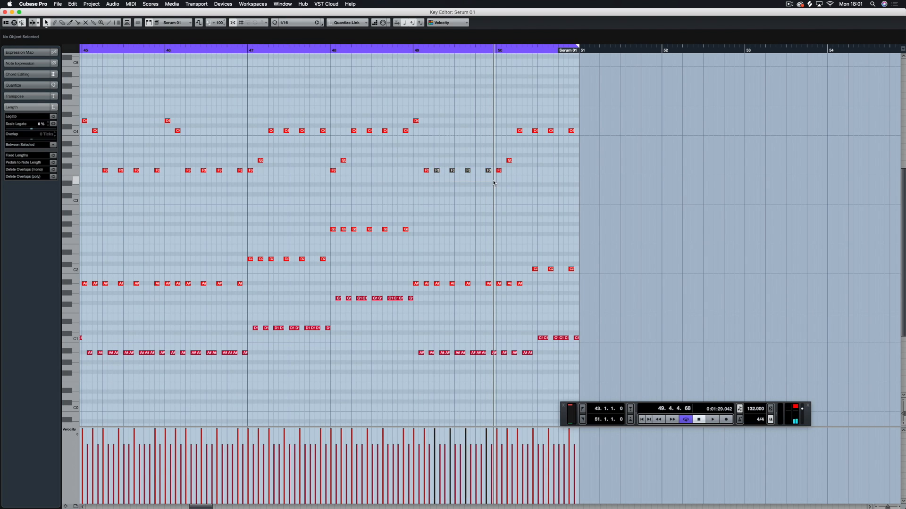
key(Up)
key(Up)
click(362, 50)
key(space)
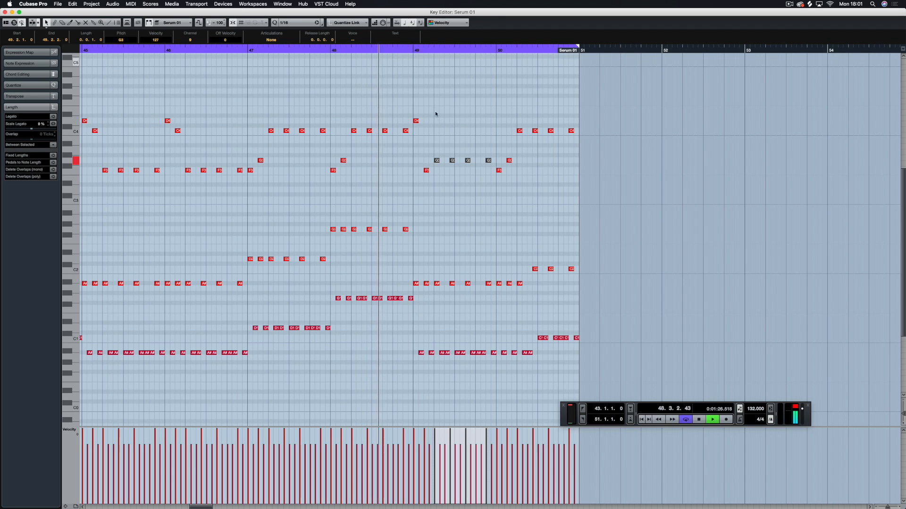
key(space)
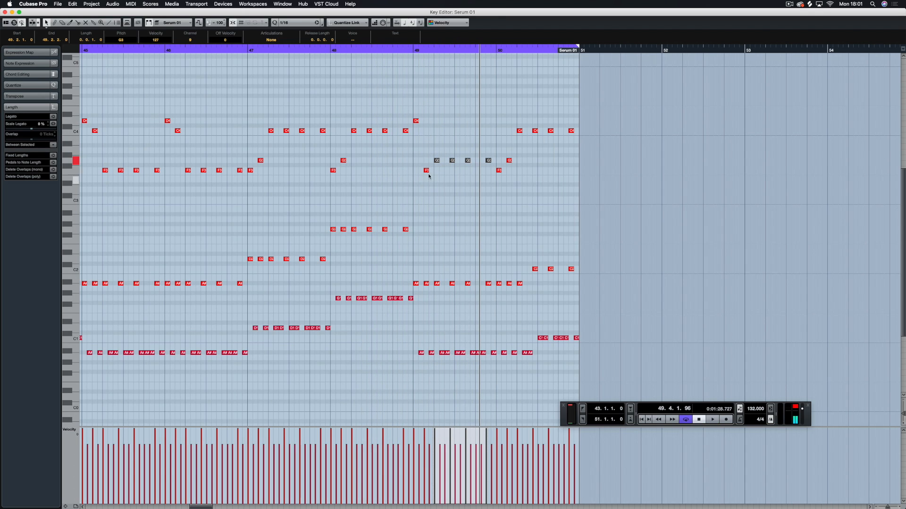
Return bar 49's four repeated notes to F3, try the second melody note at A#3 and A3, and play back.
click(426, 170)
drag(431, 156, 493, 164)
drag(488, 161, 487, 166)
mouse_move(427, 170)
mouse_down()
mouse_move(422, 191)
mouse_move(425, 155)
mouse_up()
double_click(404, 55)
key(space)
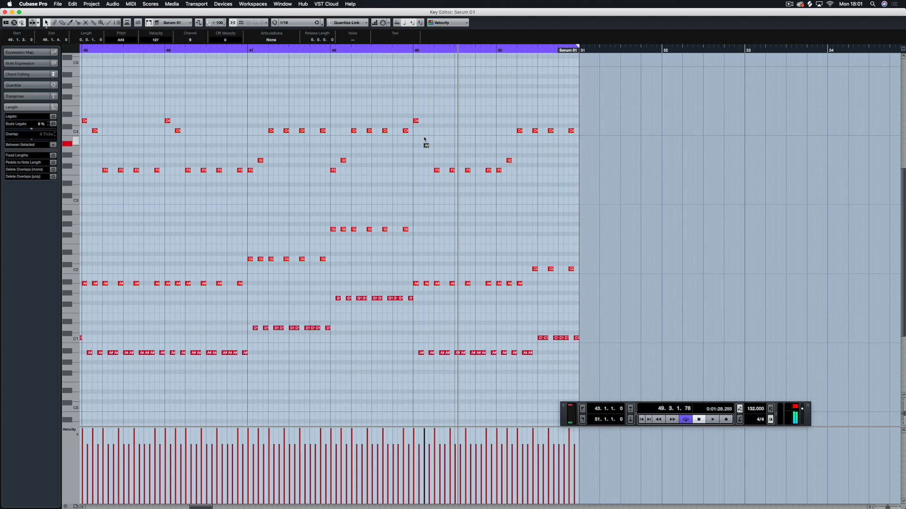
click(398, 53)
key(space)
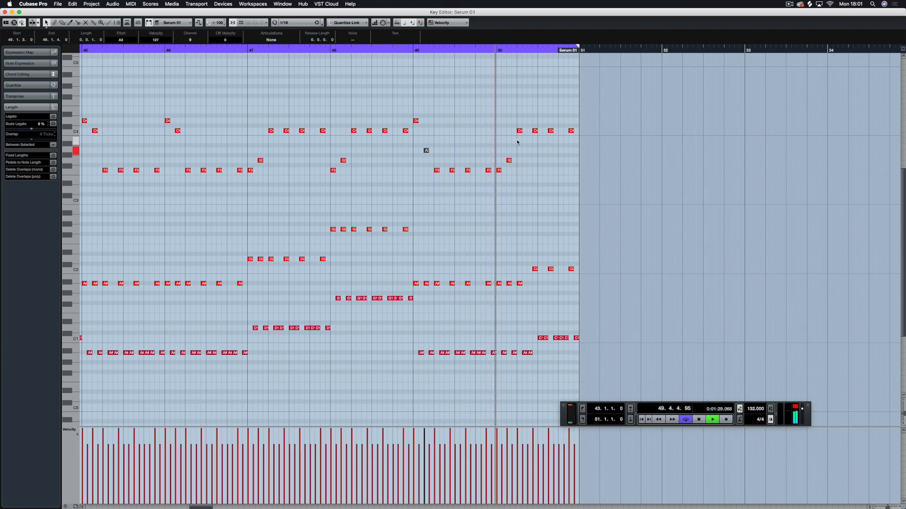
Set the first two melody notes of bar 50 to G3 and F3 and play back the change.
mouse_move(498, 172)
mouse_down()
mouse_move(497, 160)
mouse_move(509, 171)
mouse_up()
click(513, 164)
click(413, 52)
key(space)
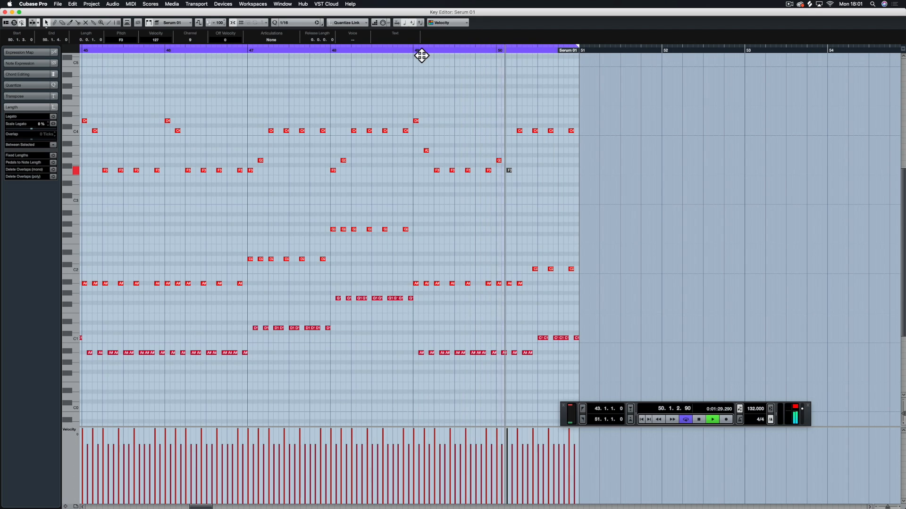
Set the second melody note of bar 49 to C4 and play the melody through bar 50.
click(416, 121)
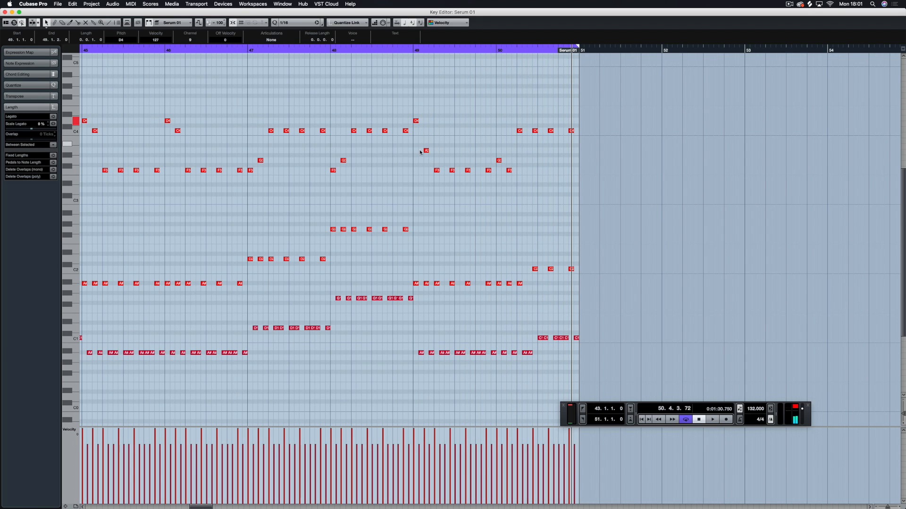
click(401, 52)
key(space)
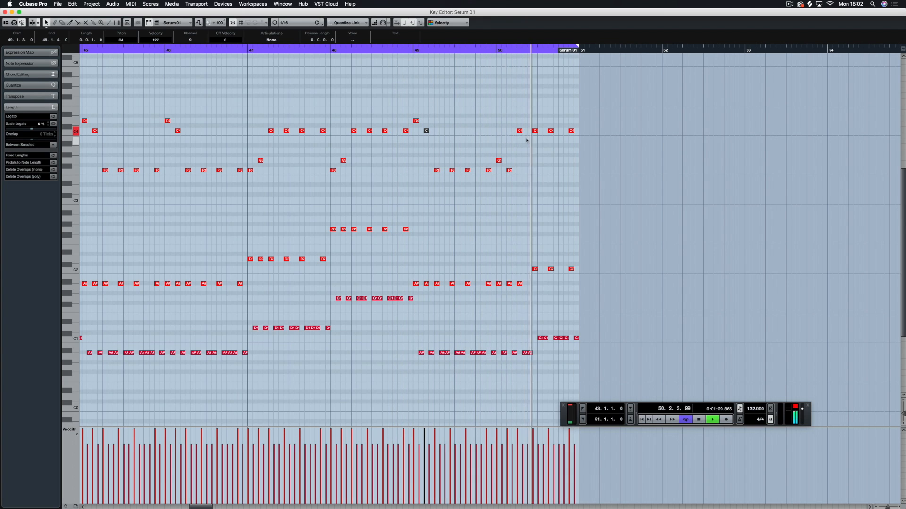
drag(517, 152, 500, 178)
click(527, 168)
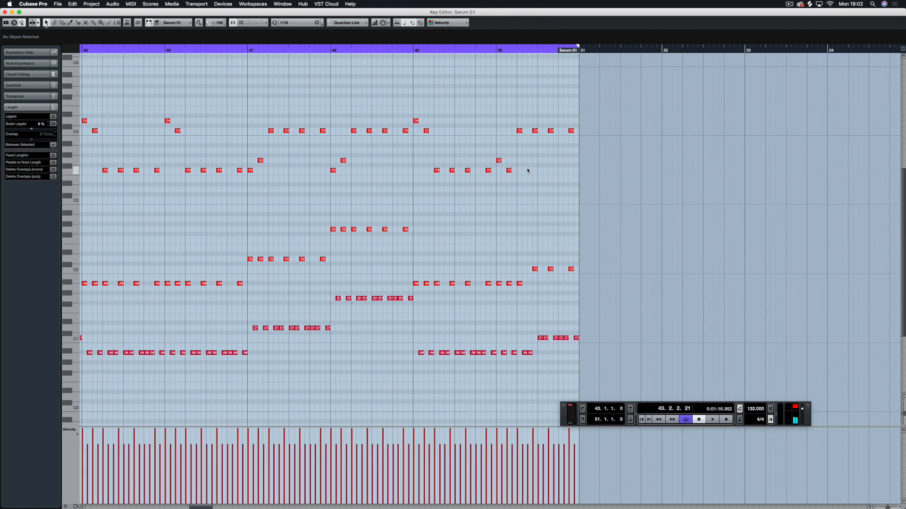
Return to the arrangement, play the Serum and Massive layers together, and check the Massive instrument window before closing it.
key(Return)
key(Delete)
mouse_move(434, 89)
mouse_down()
mouse_move(430, 76)
mouse_move(430, 87)
mouse_up()
key(space)
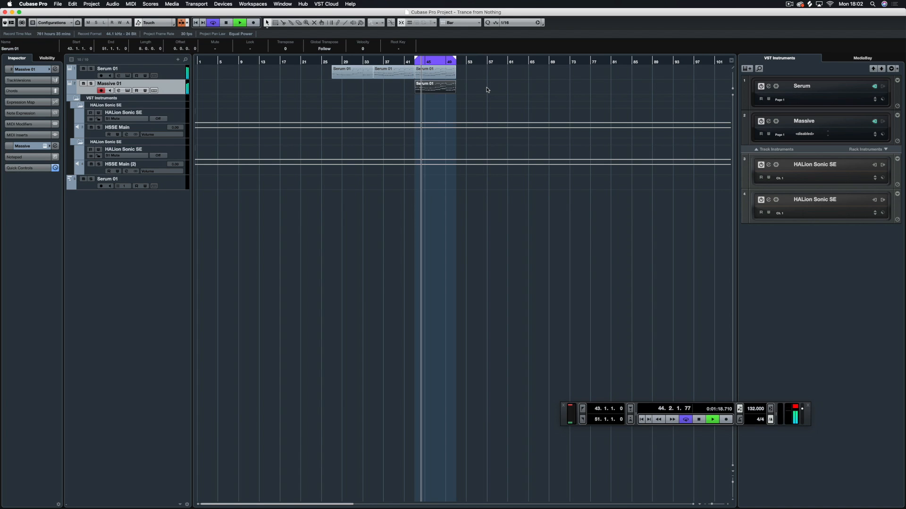
click(45, 146)
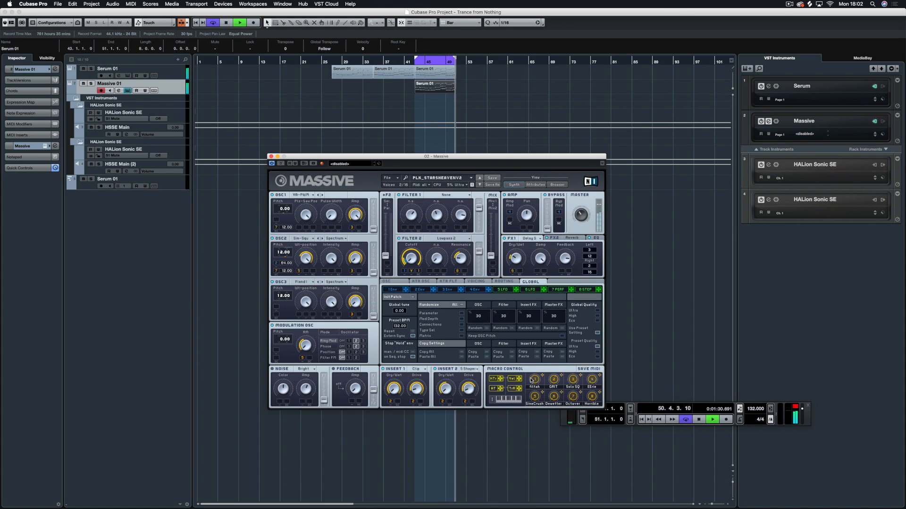
key(space)
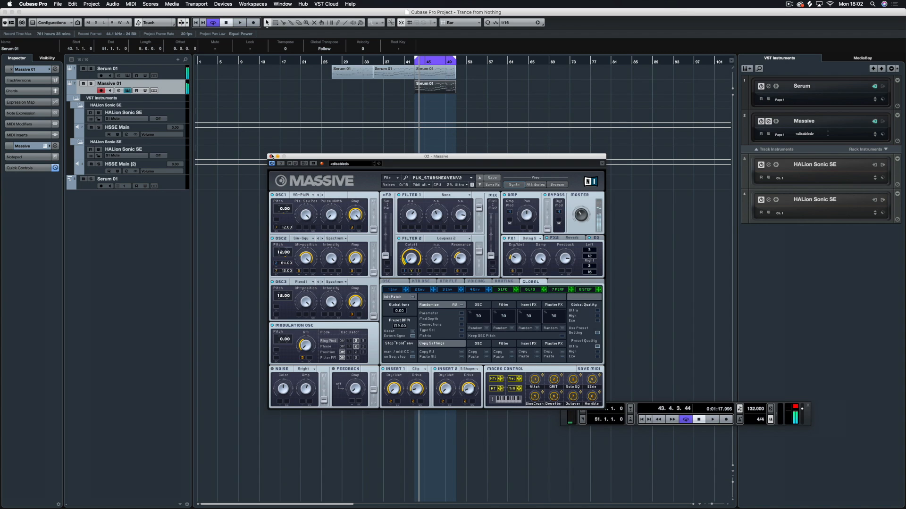
click(271, 156)
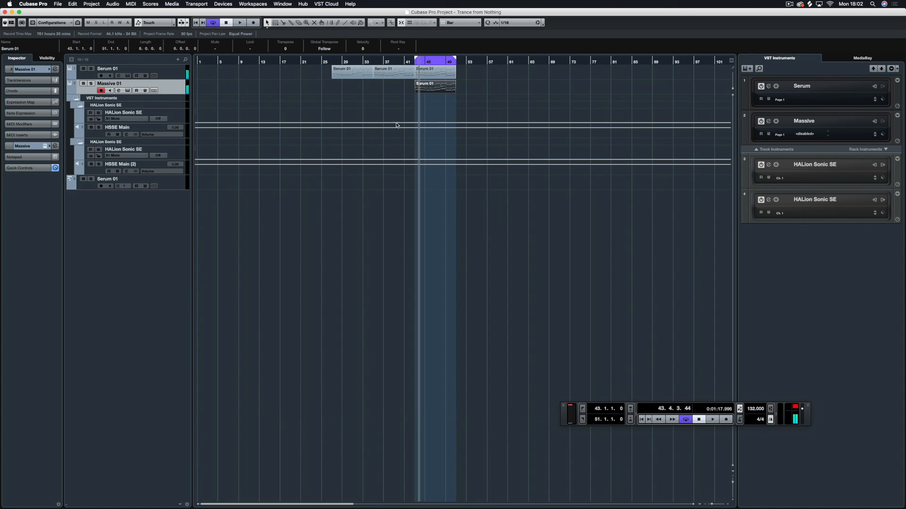
Copy the reworked Massive part to bar 51 on the Serum 01 track and set the locators around the copy.
double_click(441, 87)
key(Return)
drag(447, 103, 490, 77)
click(484, 84)
key(p)
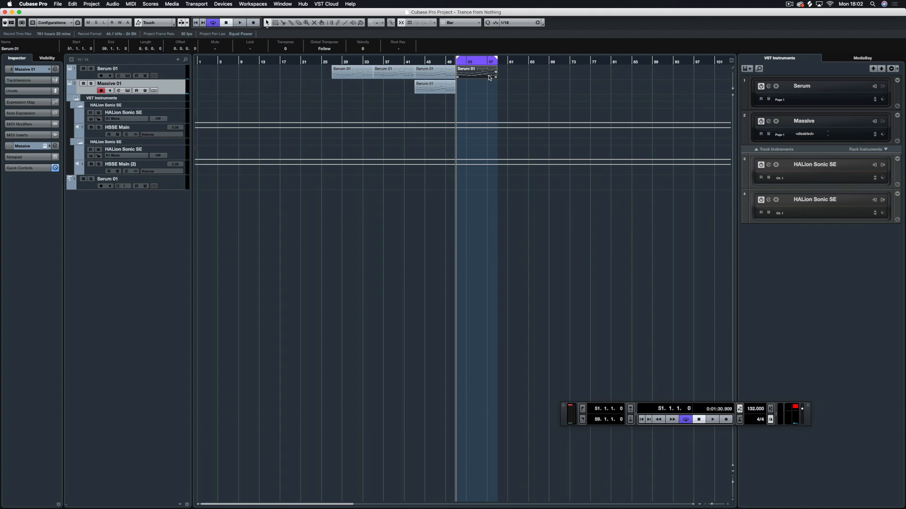
Open the copied part in the Key Editor and raise the first two melody notes of bar 58 to E4 and D4.
key(Return)
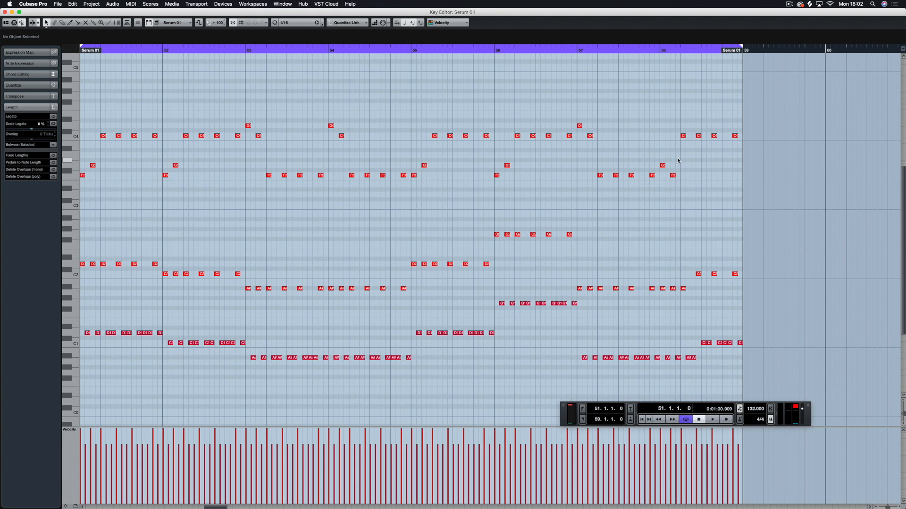
drag(663, 181, 663, 182)
scroll(670, 157, right, 3)
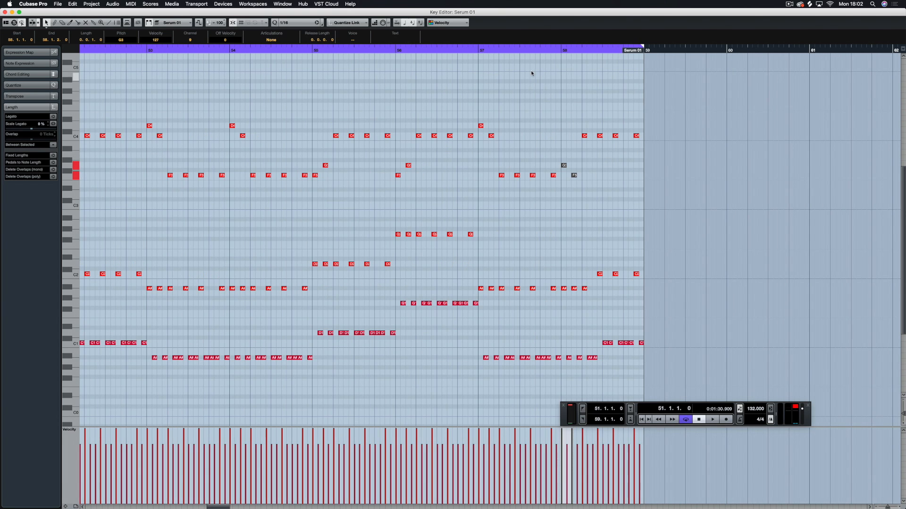
click(486, 51)
key(space)
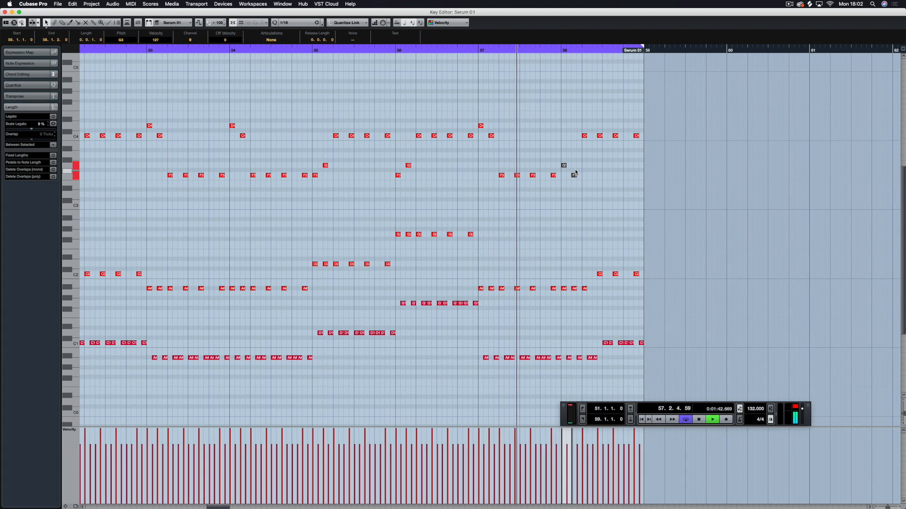
key(space)
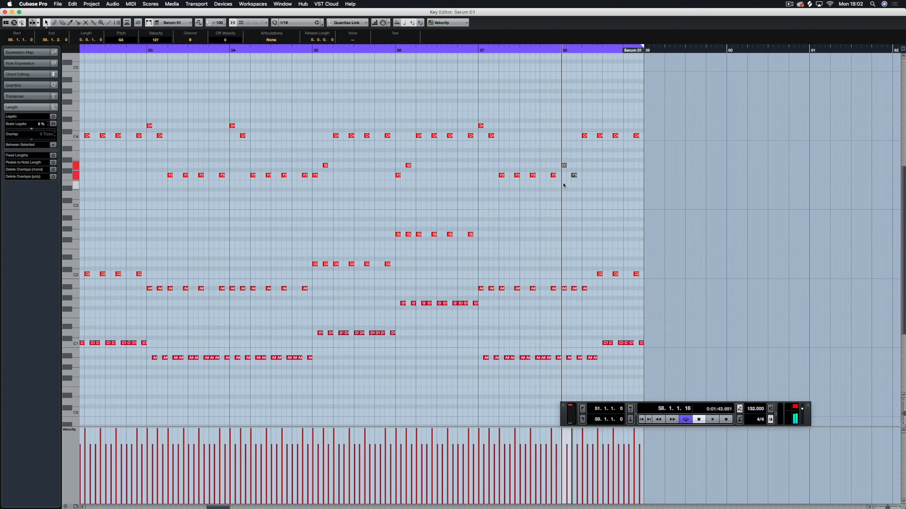
key(Up)
key(Up)
key(Up)
key(Up)
key(Up)
key(Up)
scroll(566, 152, right, 3)
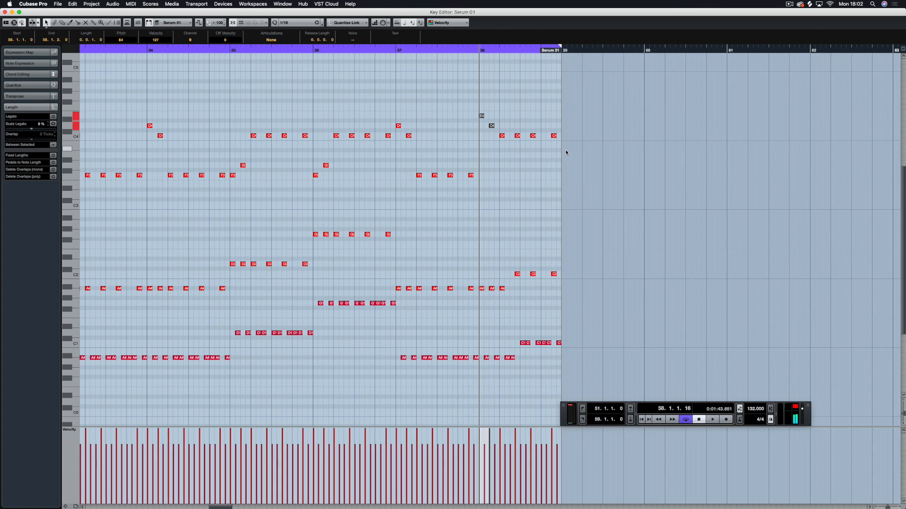
Try the first melody note of bar 58 at D#4 and F4, playing back each version.
key(Down)
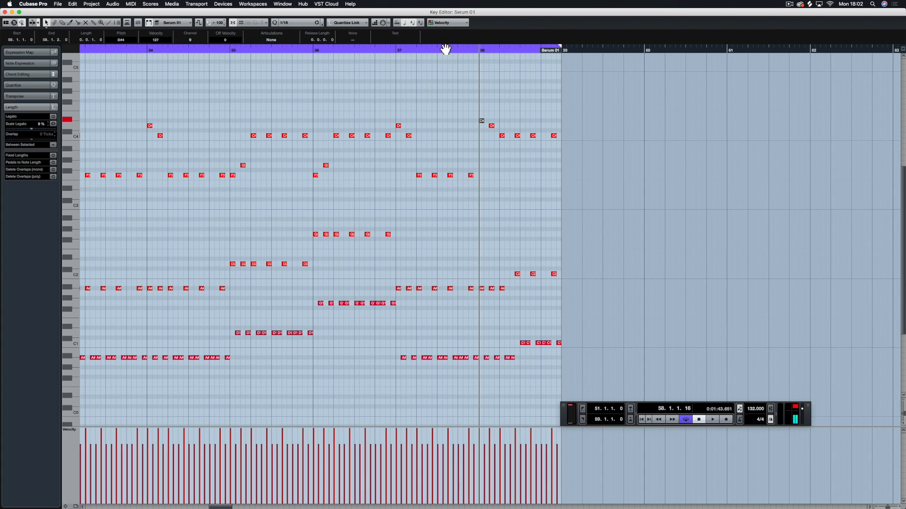
double_click(386, 51)
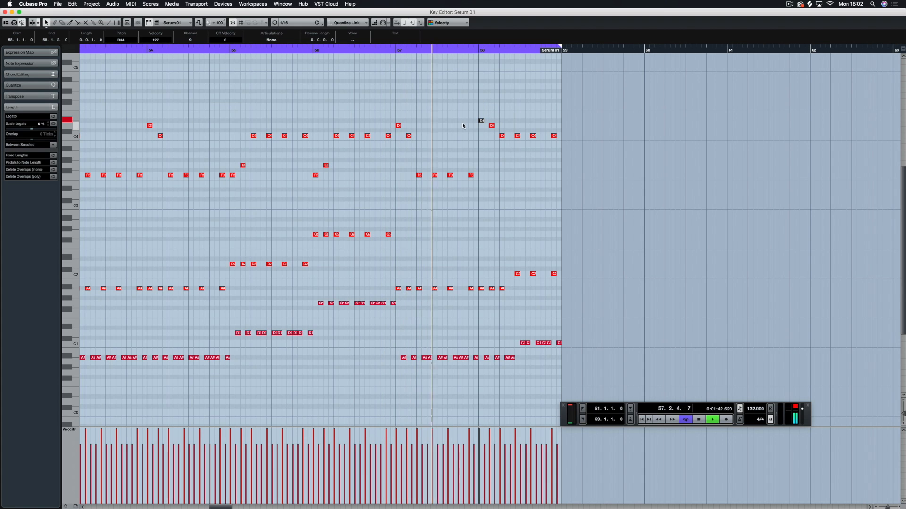
key(space)
key(Up)
key(Up)
double_click(434, 55)
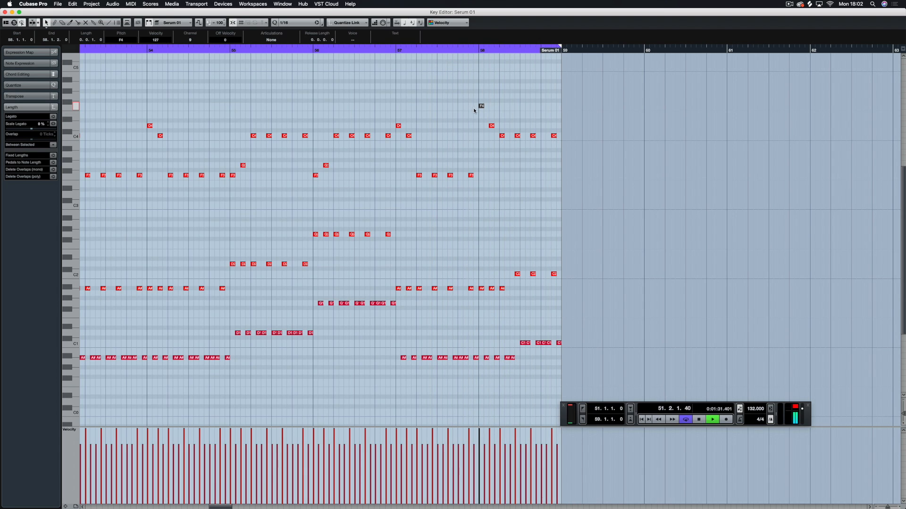
Lower the second melody note of bar 58 to A#3 and play back from bar 57.
drag(477, 98, 495, 132)
drag(495, 117, 488, 132)
key(Down)
key(Down)
key(Down)
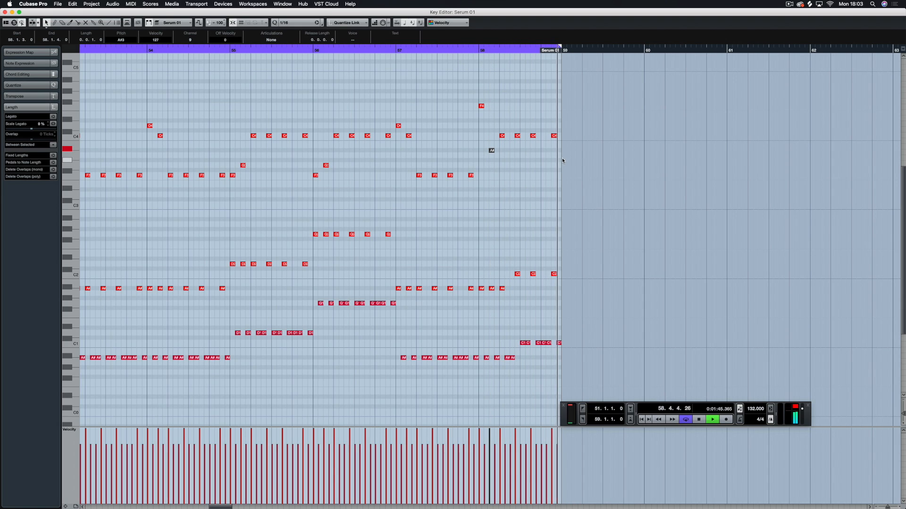
click(444, 52)
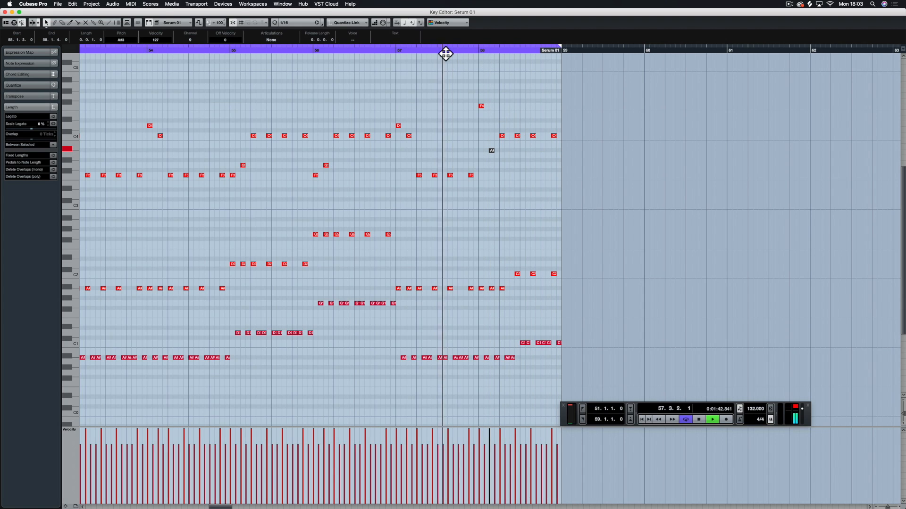
Lower the first melody note of bar 58 to F3.
key(space)
click(480, 106)
key(Down)
key(Down)
key(Down)
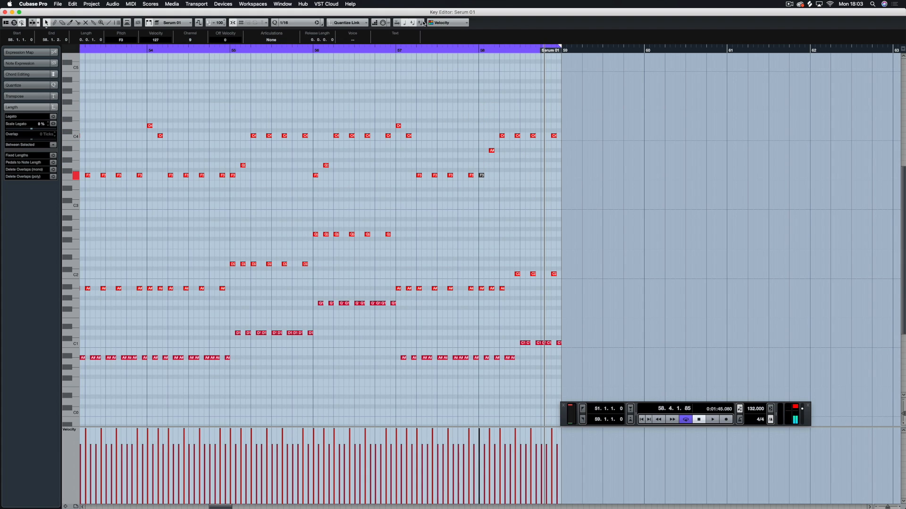
Try the first melody note of bar 58 at A3 and play back from bar 57.
click(415, 52)
key(space)
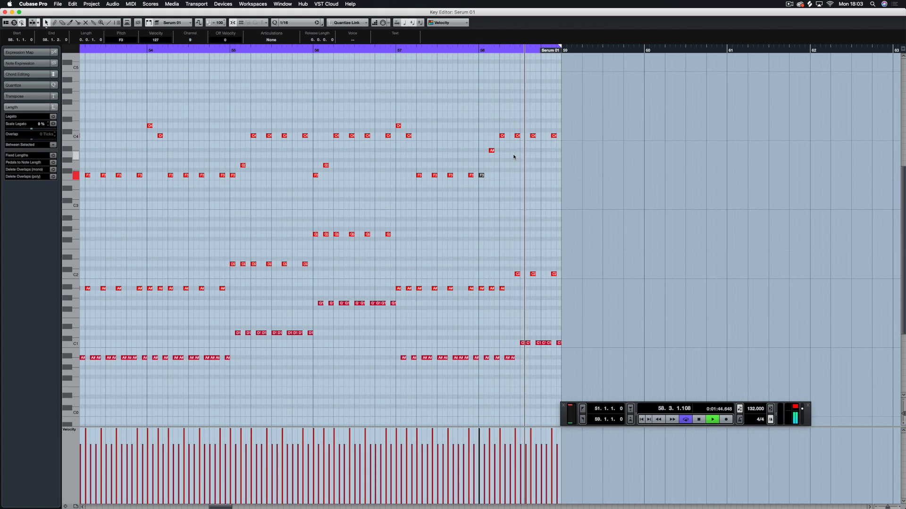
click(482, 172)
click(481, 176)
key(space)
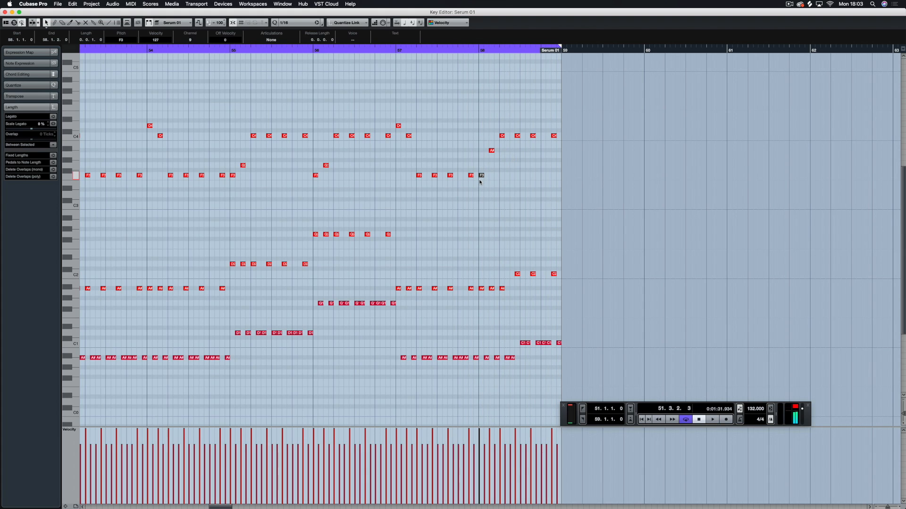
click(444, 53)
key(space)
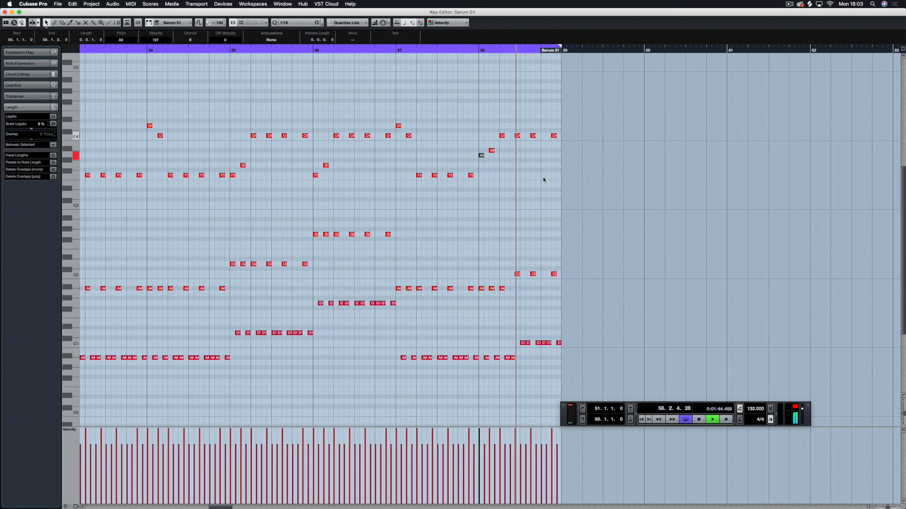
Try the first melody note of bar 58 at G3 and play back from the middle of bar 57.
key(space)
drag(480, 160, 480, 164)
key(space)
click(436, 54)
key(space)
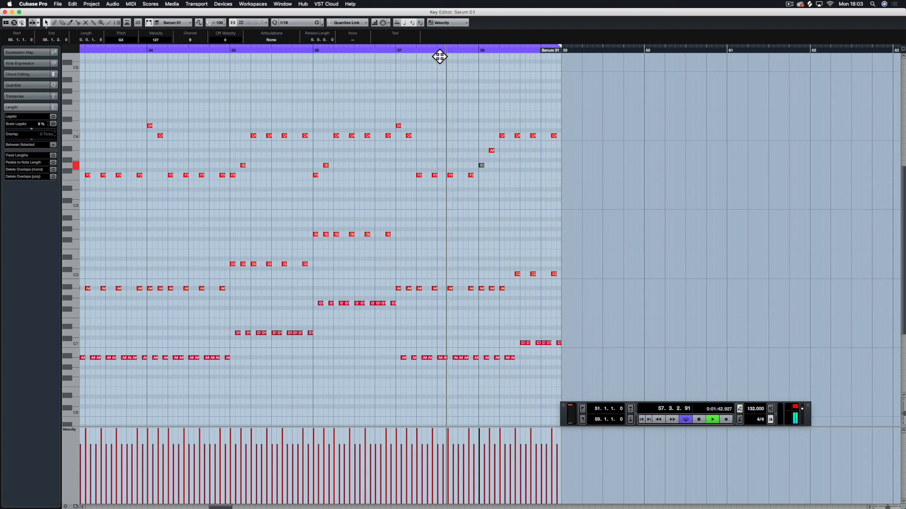
key(space)
Try the second melody note of bar 58 at D4 and play back from late in bar 57.
click(490, 151)
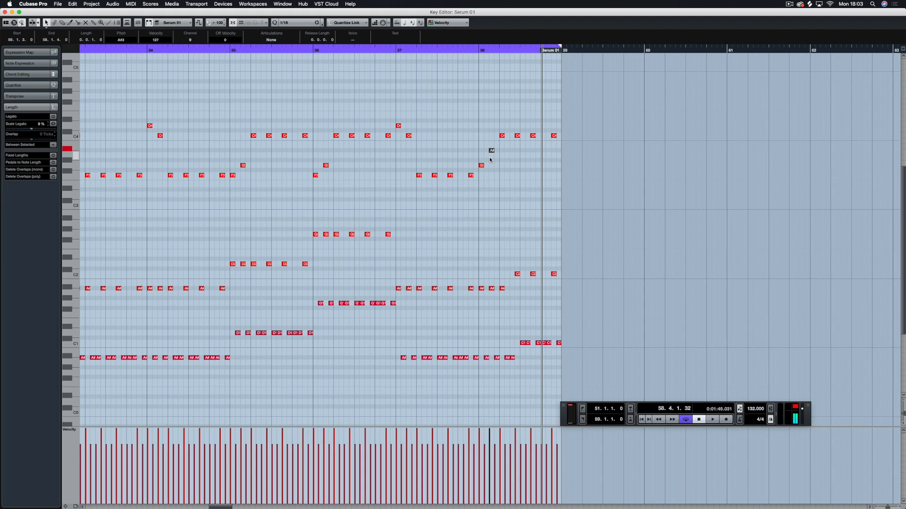
click(470, 48)
key(space)
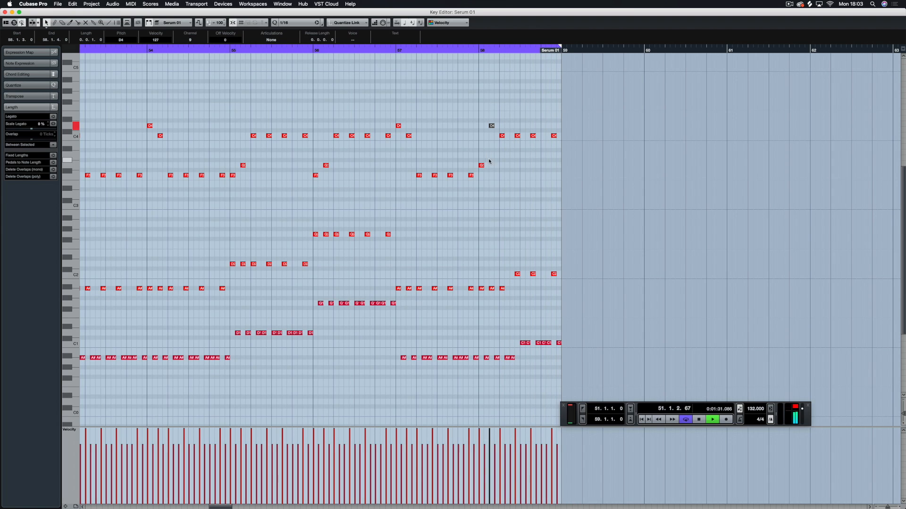
click(461, 55)
key(space)
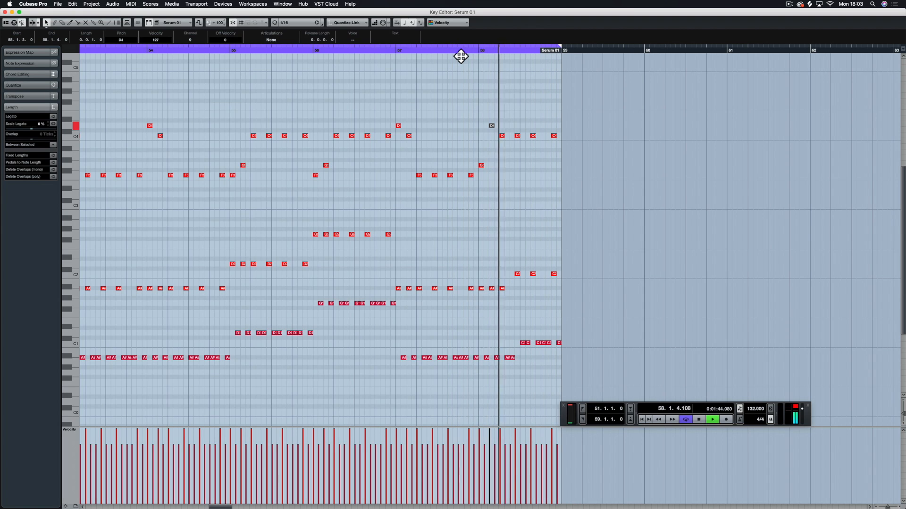
key(space)
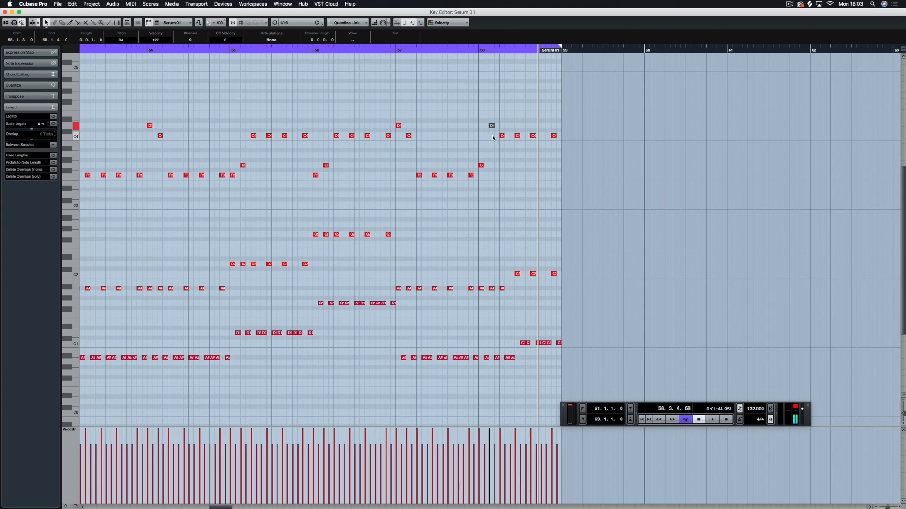
Lower the first two melody notes of bar 58 to F3 and G3 and play back from bar 57.
shift+click(481, 166)
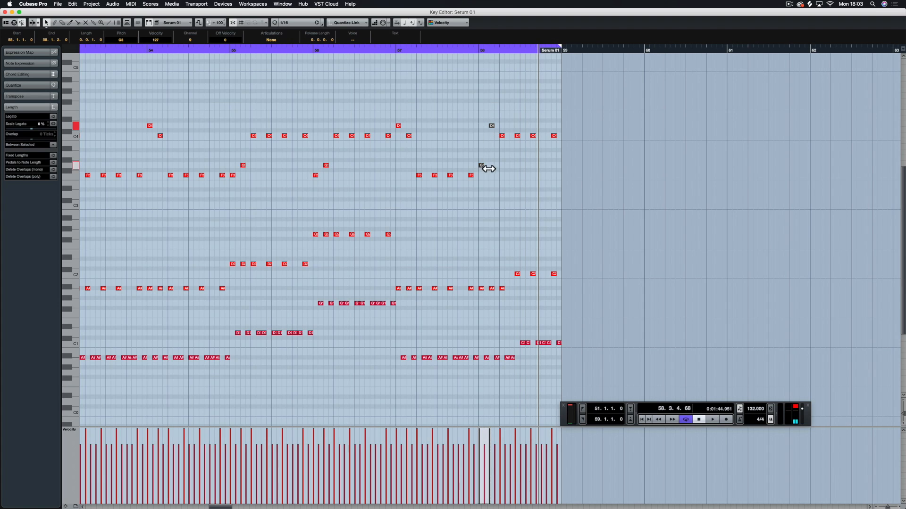
click(492, 136)
key(Down)
key(Down)
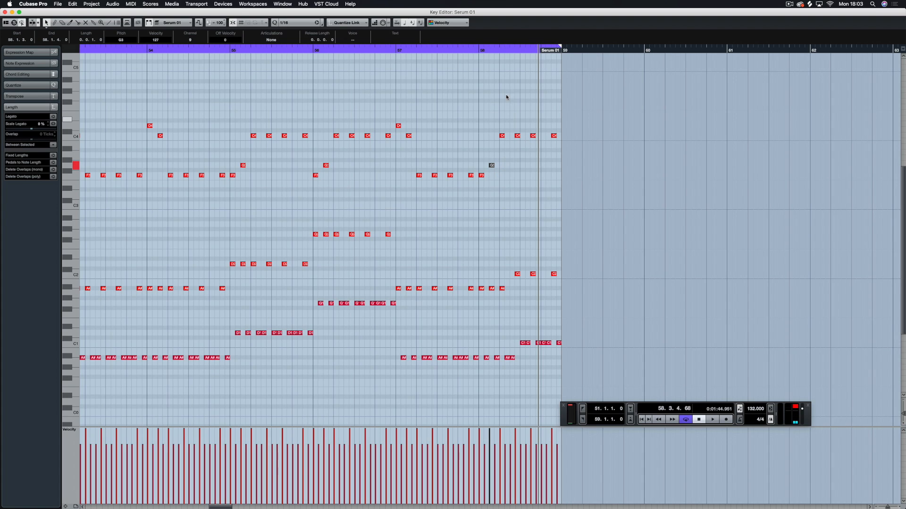
click(433, 54)
key(space)
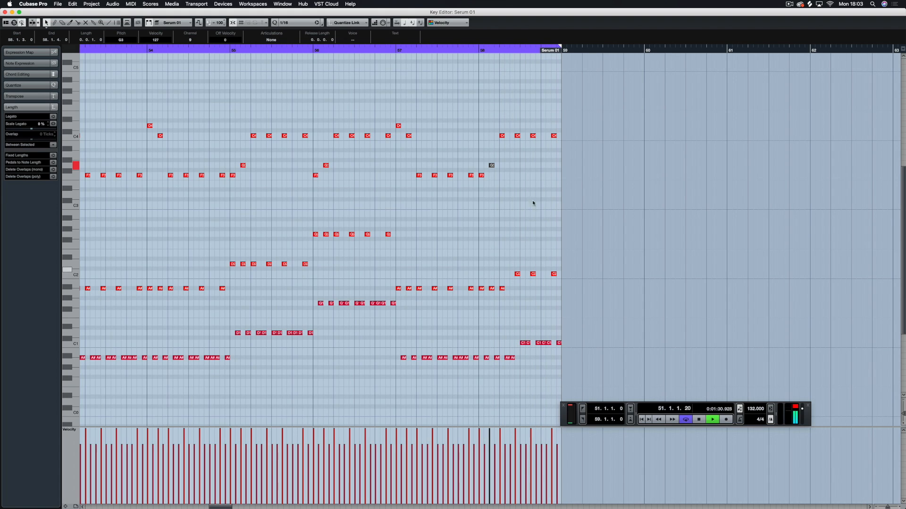
Try the last two melody notes of bar 58 at A#3 and A3, playing back each version.
drag(570, 132, 527, 141)
key(Down)
key(Down)
key(space)
click(480, 53)
key(space)
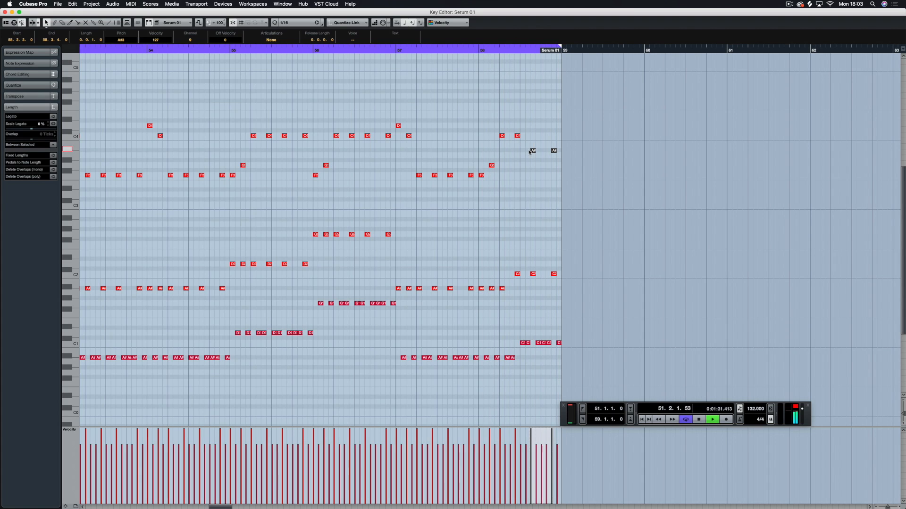
click(478, 52)
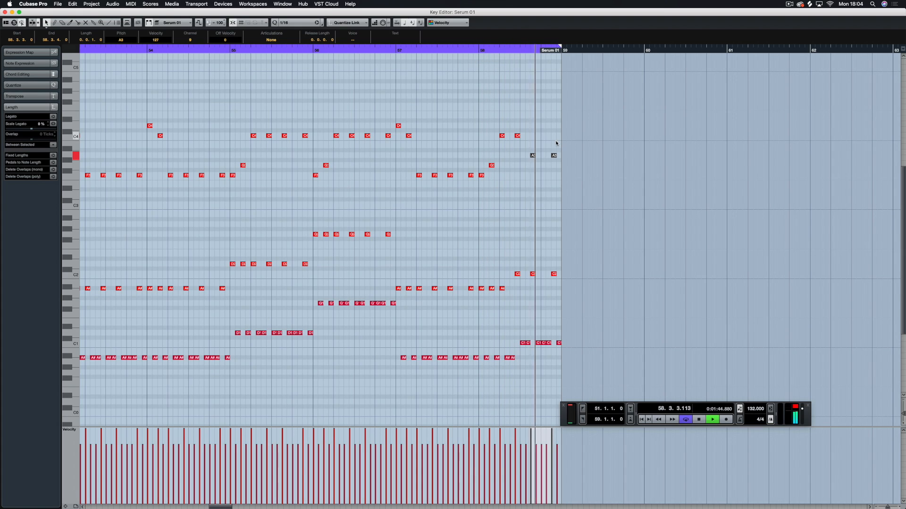
Lower the last two melody notes of bar 58 to G3, play back bar 58 and close the Key Editor.
key(space)
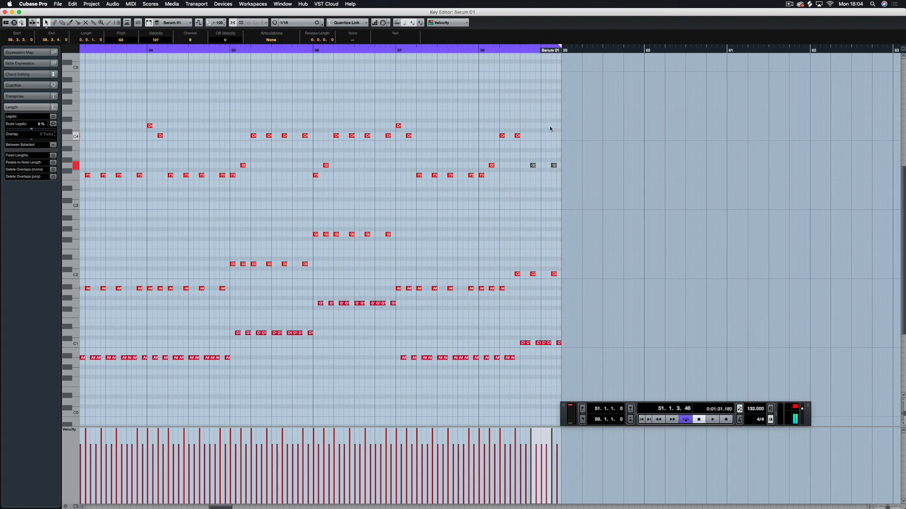
click(479, 52)
key(space)
click(526, 154)
key(Return)
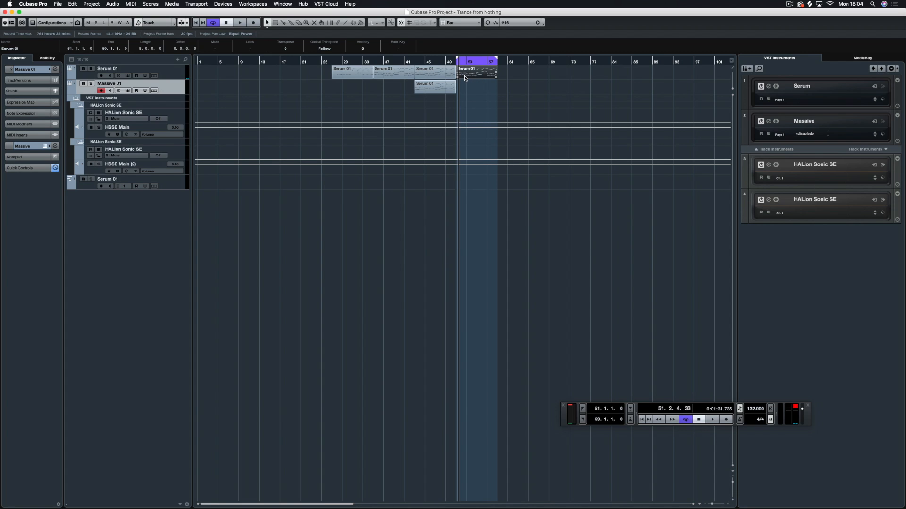
Play the arrangement from bar 27, then review the Serum 01 part at bar 43 in the Key Editor during playback.
click(338, 66)
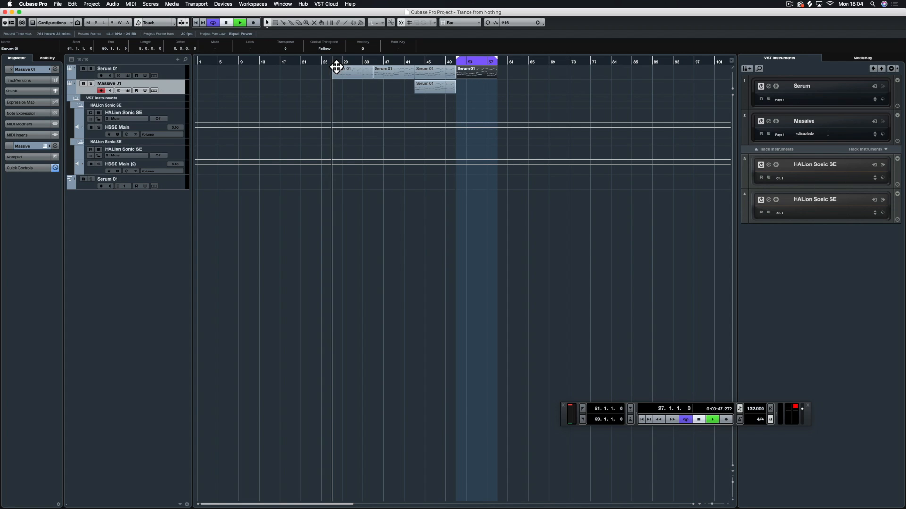
key(space)
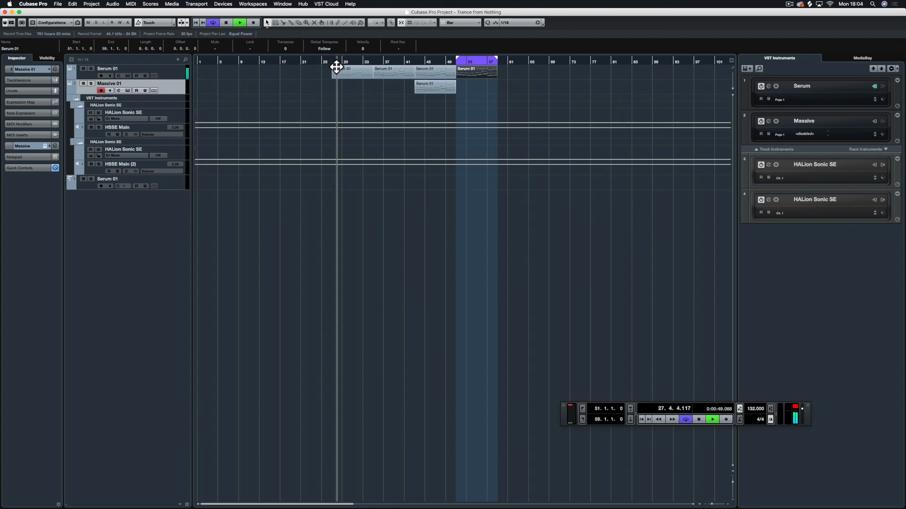
click(342, 74)
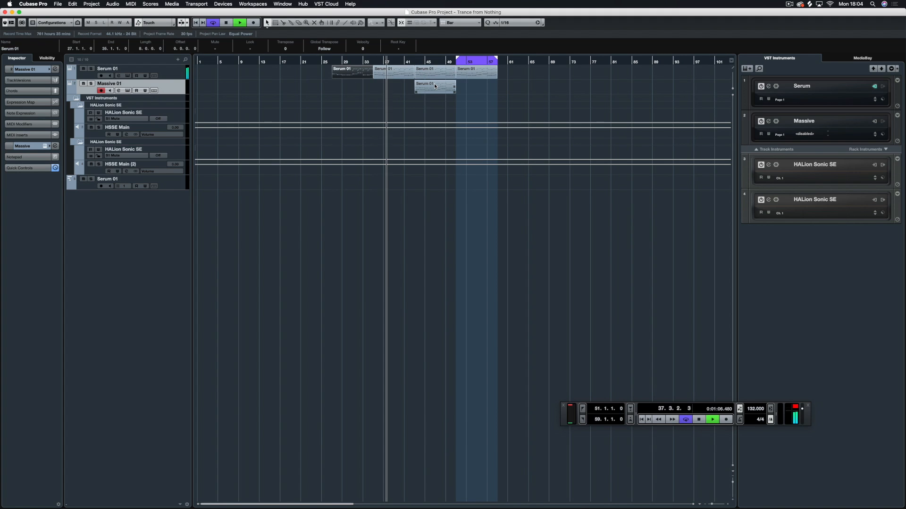
double_click(434, 71)
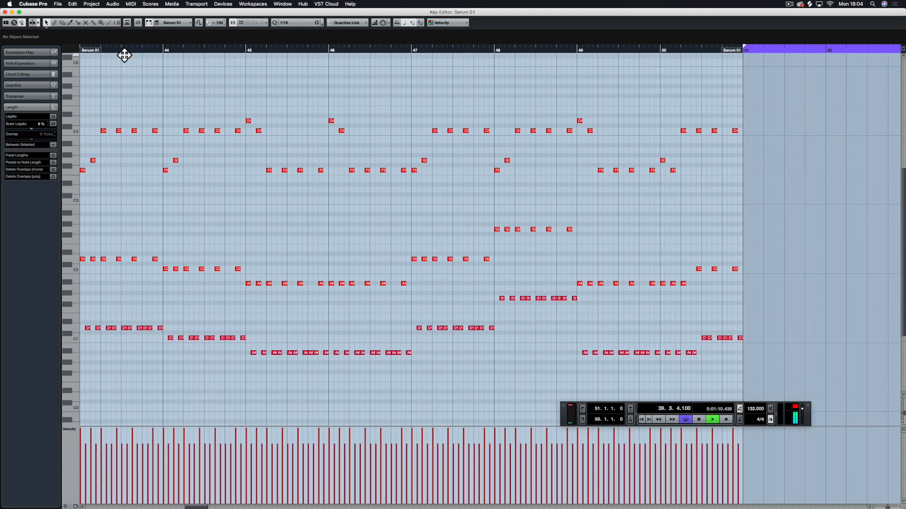
click(96, 51)
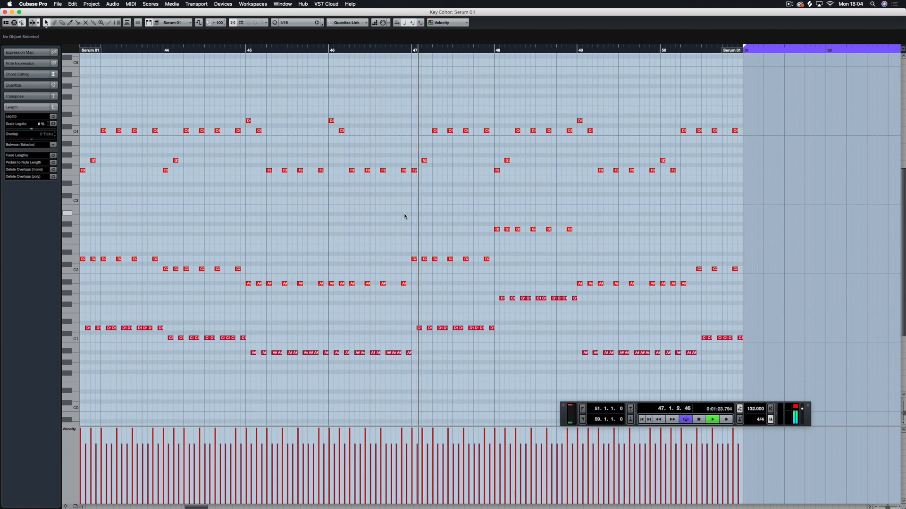
key(space)
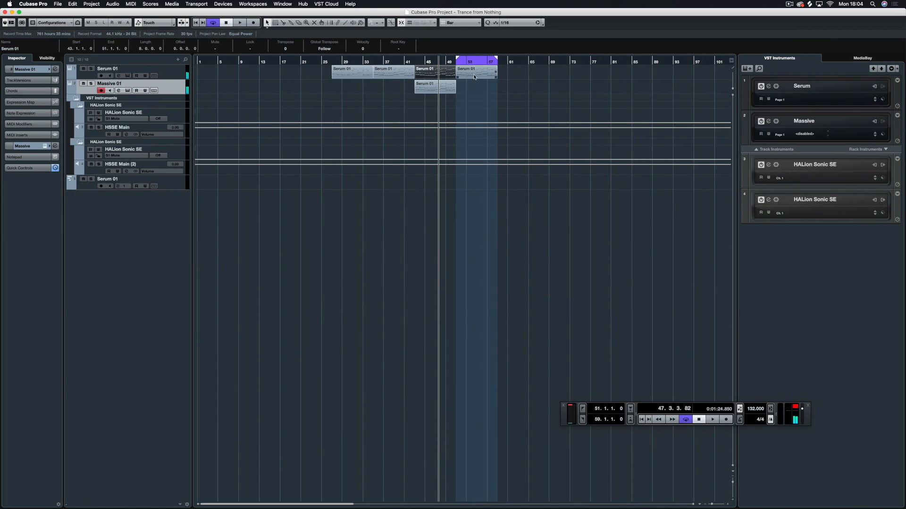
Duplicate the Serum 01 part at bar 51 to bar 59 and set the loop range around the copy.
click(473, 75)
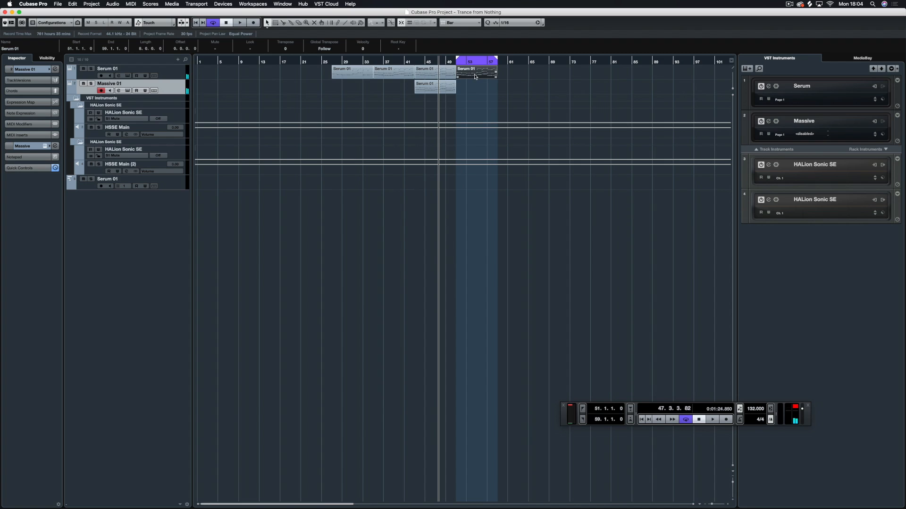
key(super+d)
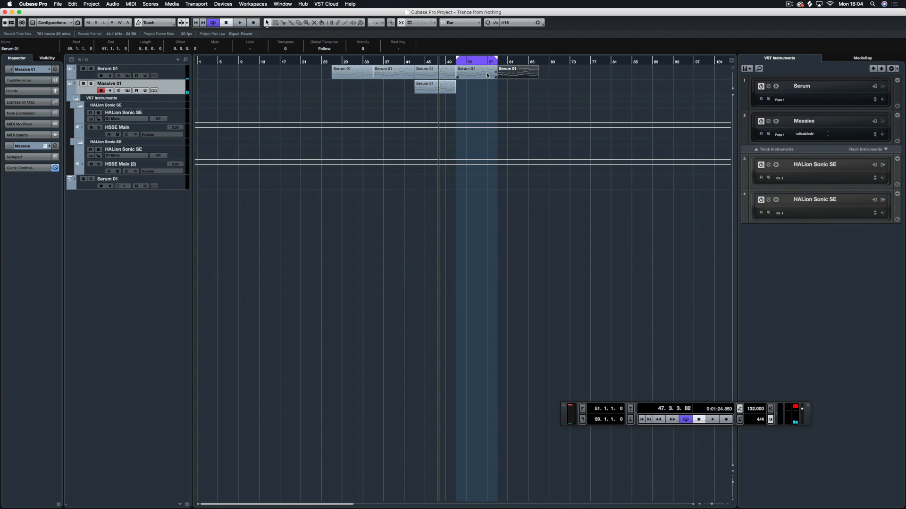
key(p)
key(KP_1)
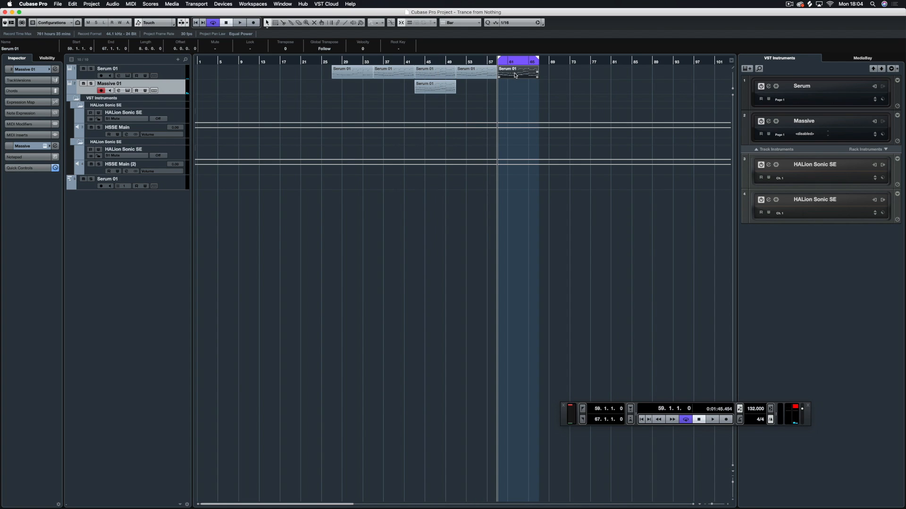
In the copied part, raise the bass notes in the second half of bar 62 to C1 and C2, and play the part.
key(Return)
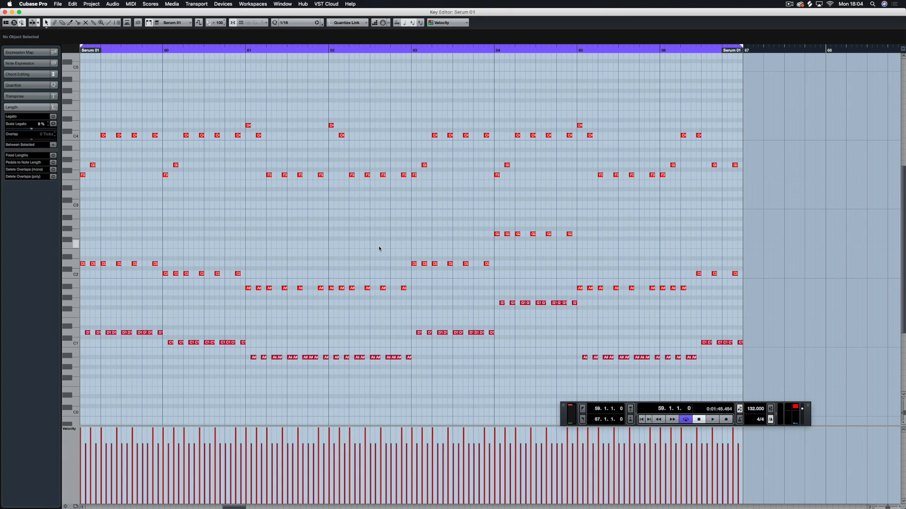
drag(405, 281, 372, 361)
key(Up)
key(Up)
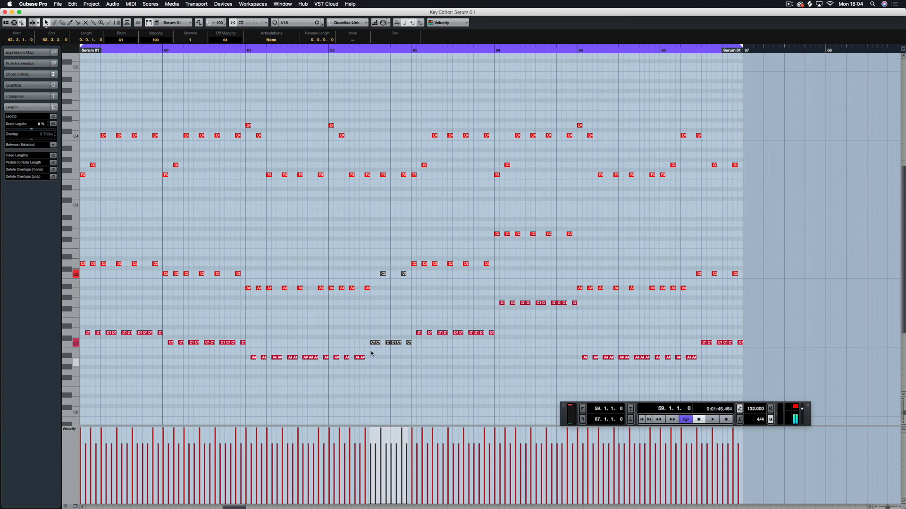
key(space)
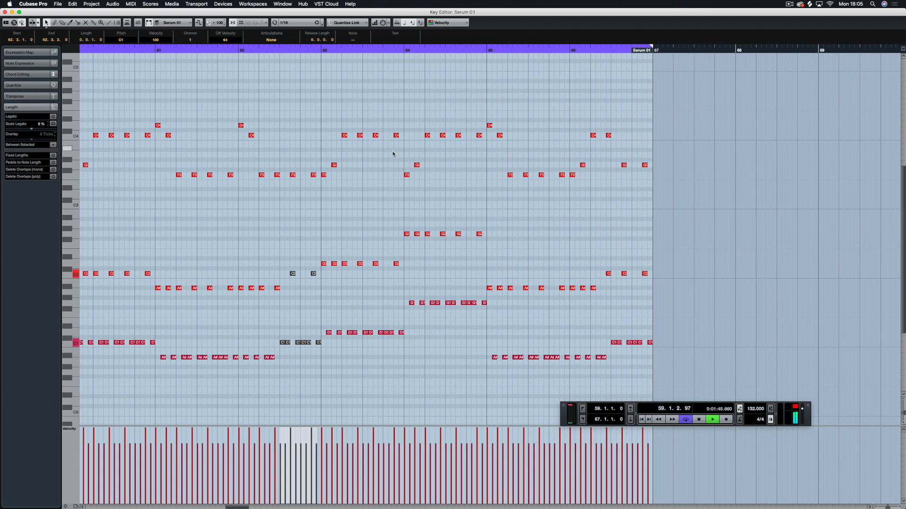
key(Return)
key(space)
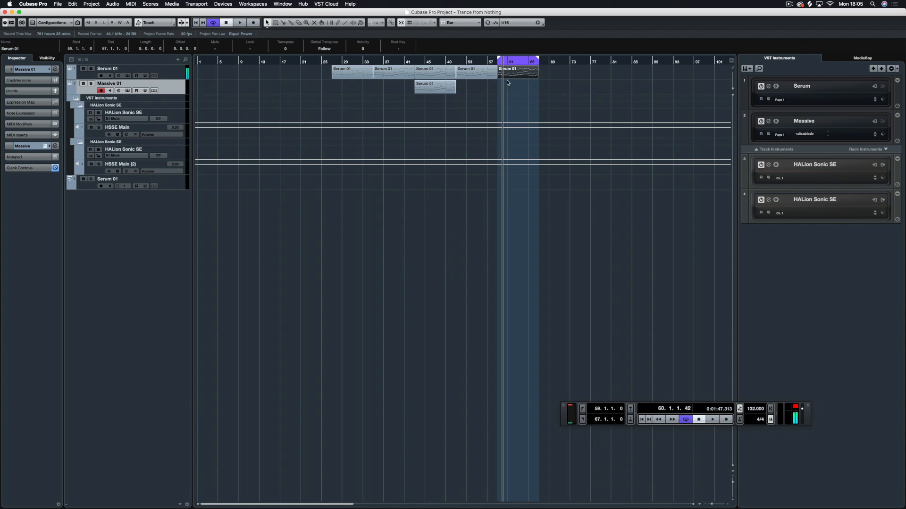
Copy the bar 59 part onto the Massive 01 track and play both layers together.
drag(515, 83, 510, 87)
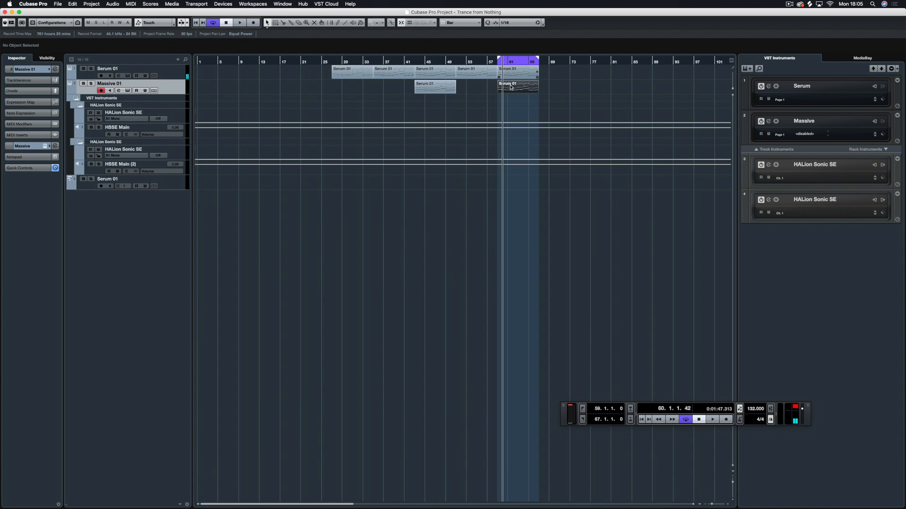
key(space)
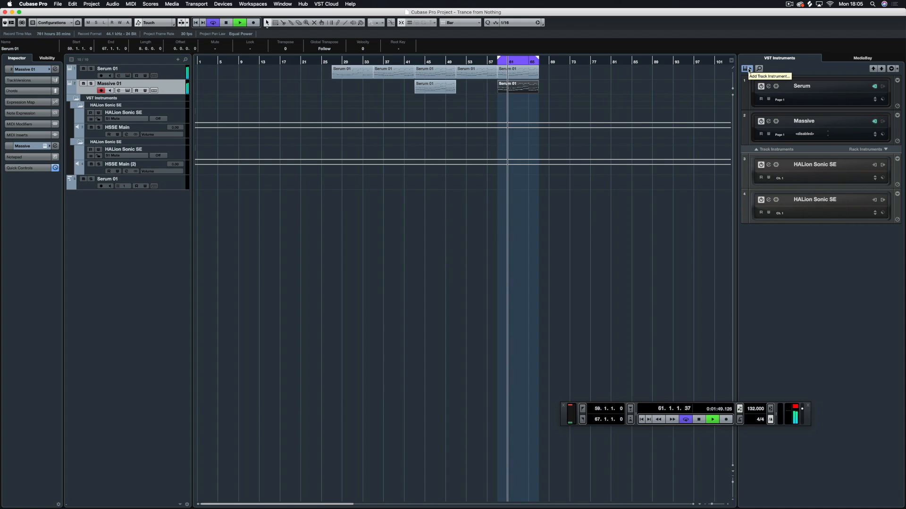
key(space)
Add one instrument track using Serum routed to Stereo Out, and move its plugin window clear of the instrument rack.
click(748, 69)
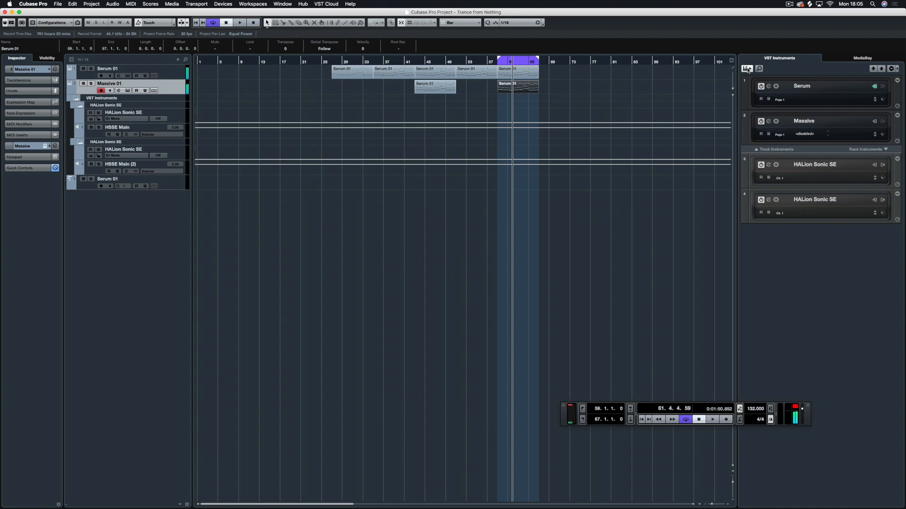
click(260, 94)
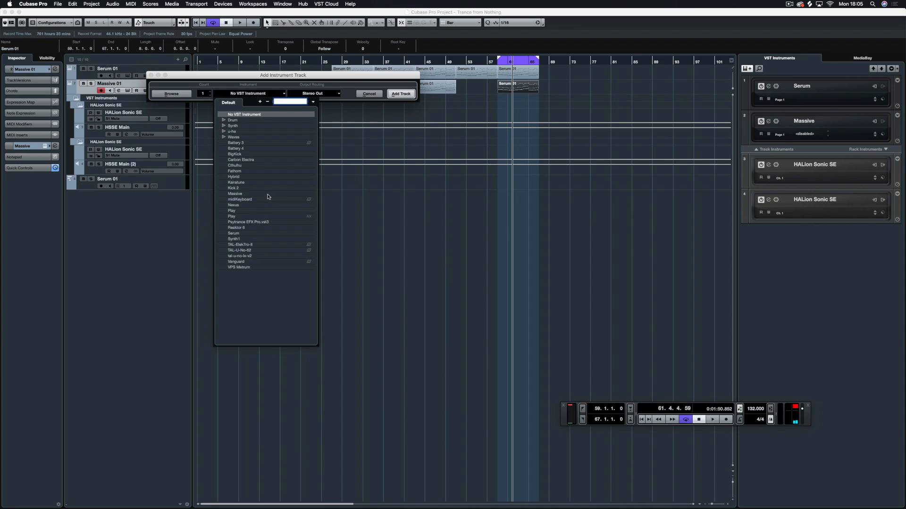
click(234, 233)
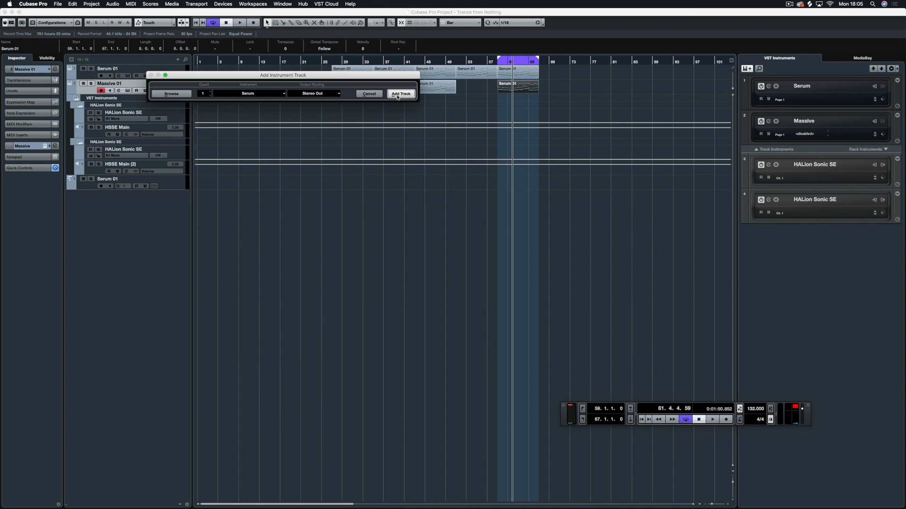
click(397, 95)
drag(626, 151, 393, 42)
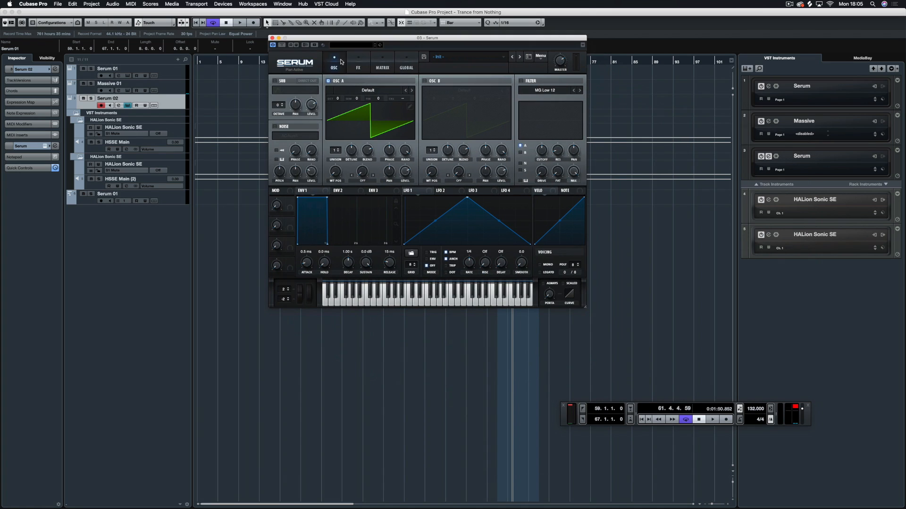
Enlarge the Serum interface and reposition its window so the whole synth fits on screen.
click(288, 62)
click(319, 129)
drag(398, 39, 343, 17)
click(545, 42)
click(509, 98)
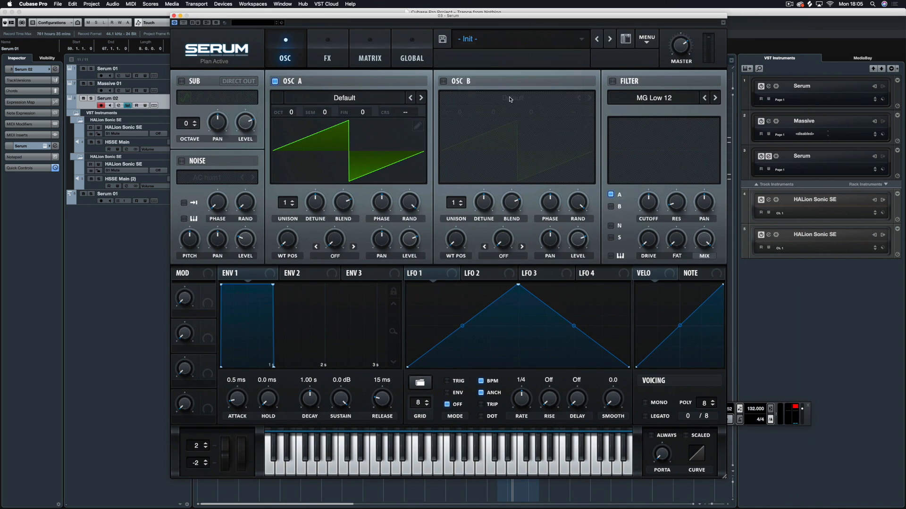
Audition the user lead presets in Serum 02 from LD_AllRound onward and load LD_SinSter.
click(563, 39)
mouse_move(529, 124)
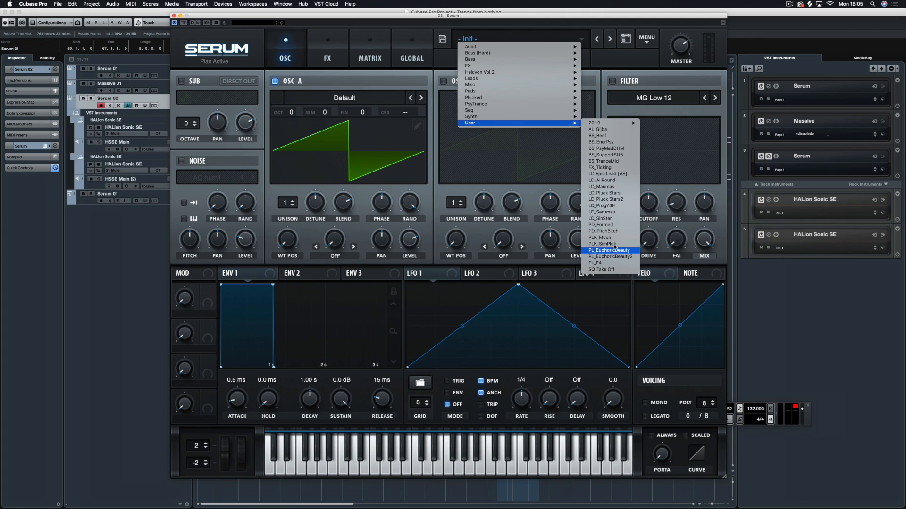
click(607, 180)
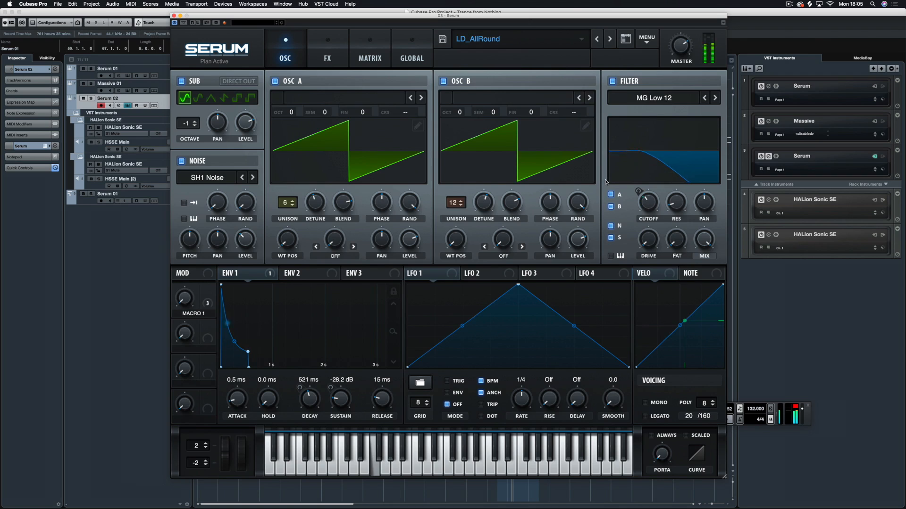
click(608, 37)
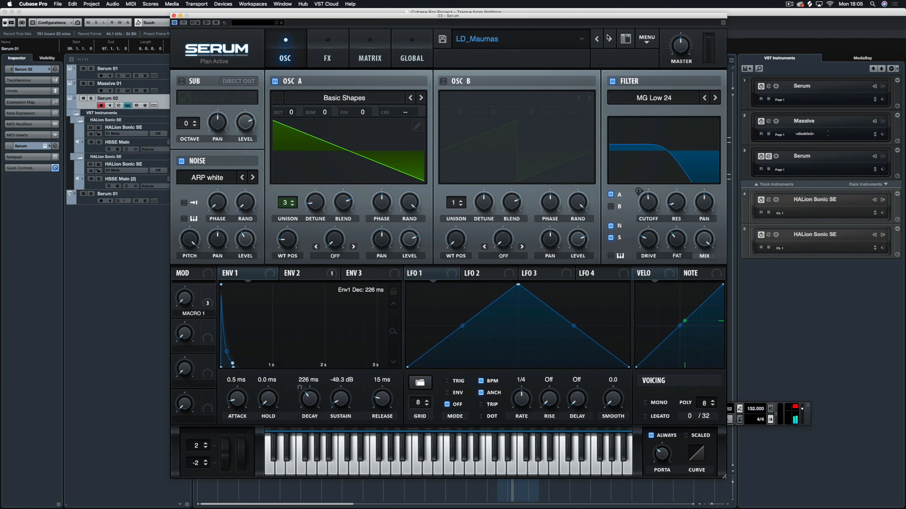
click(608, 37)
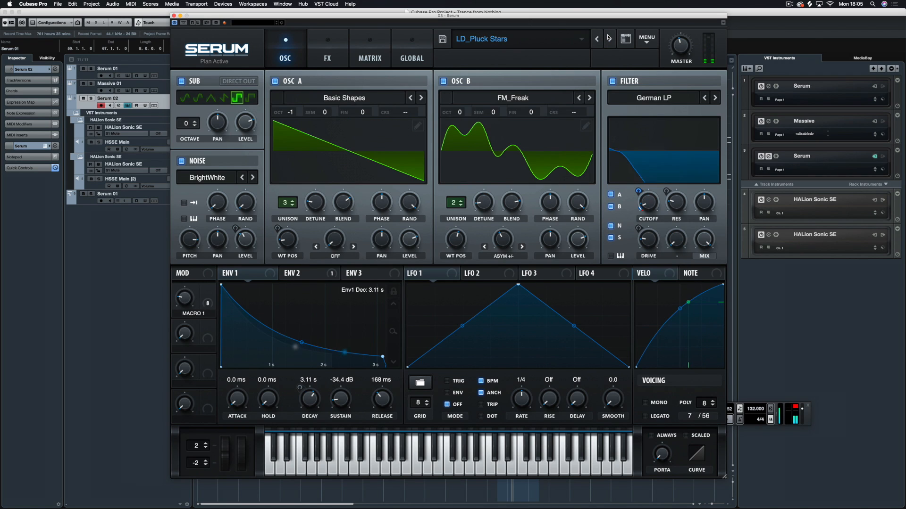
click(608, 37)
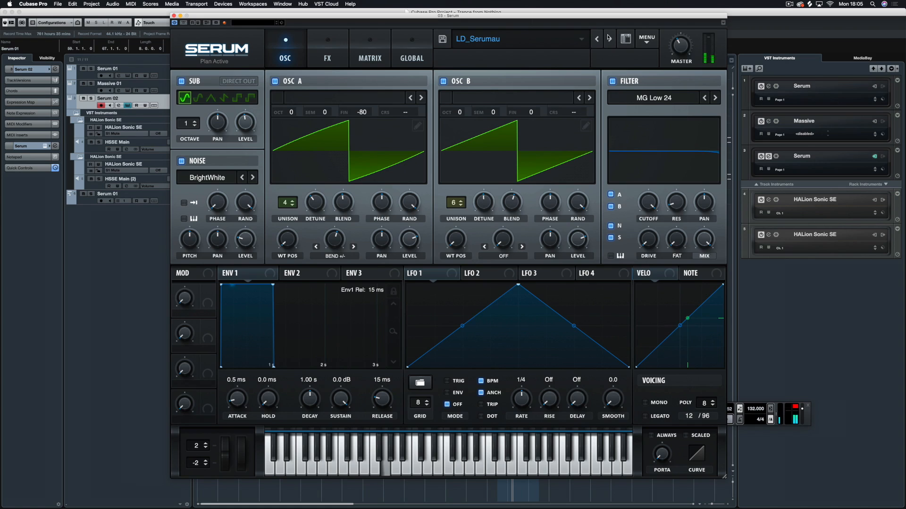
click(608, 38)
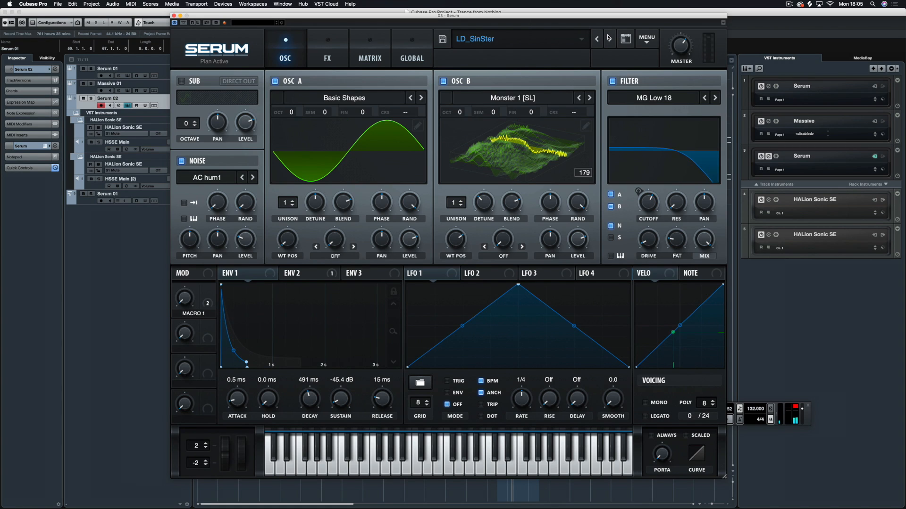
click(174, 16)
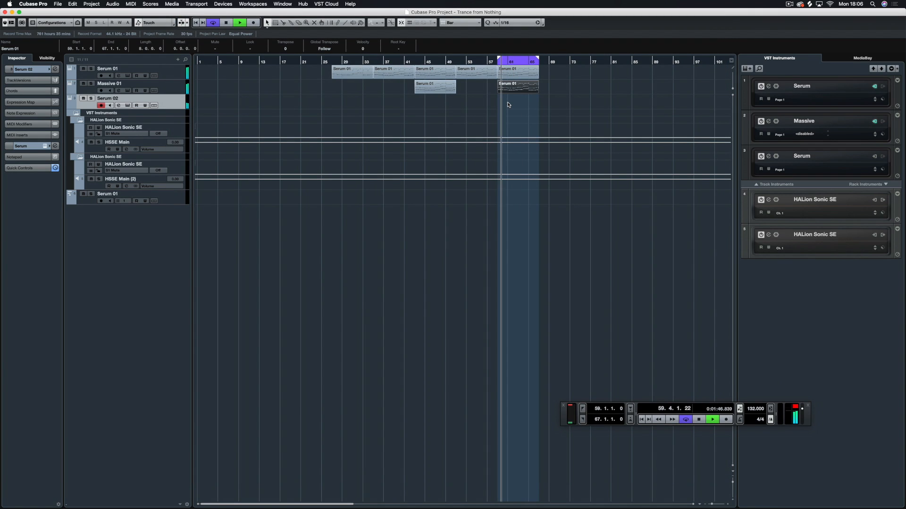
Record a melody on the Serum 02 track in the bar 59 to 67 loop and move the recorded part to bar 71.
click(44, 146)
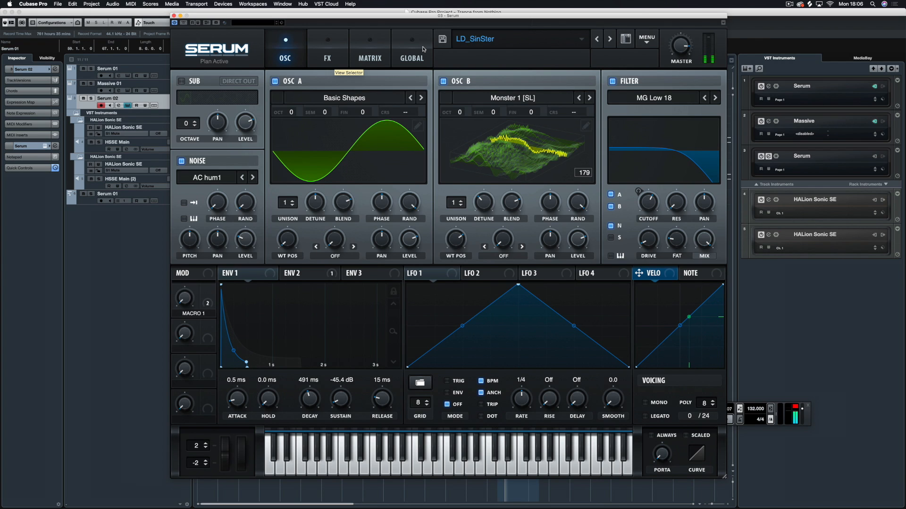
click(173, 15)
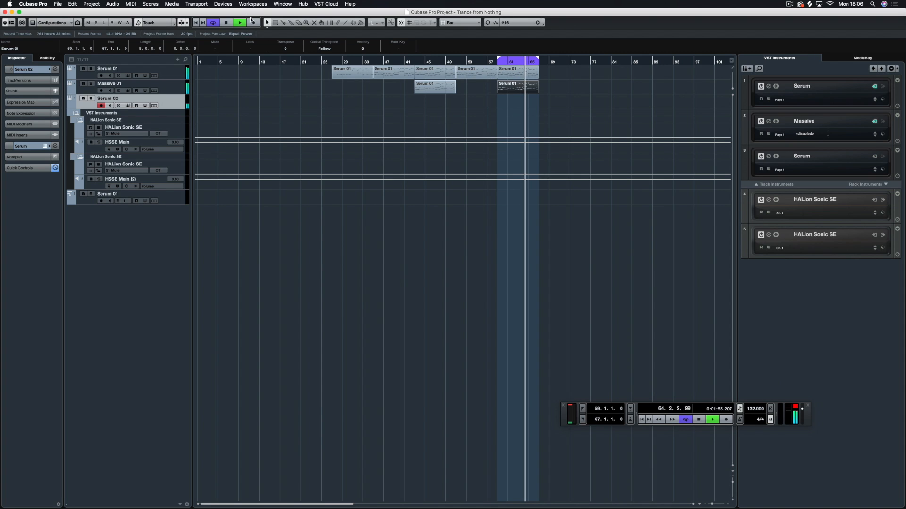
click(254, 22)
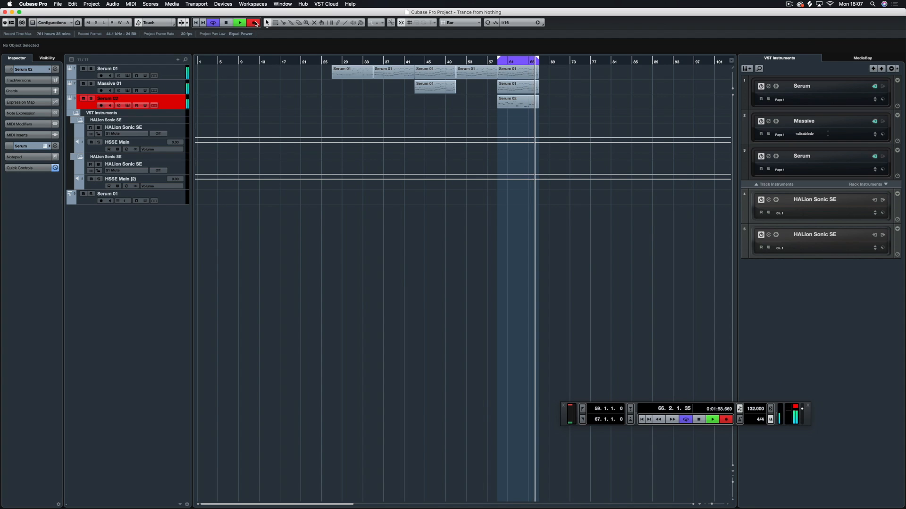
key(space)
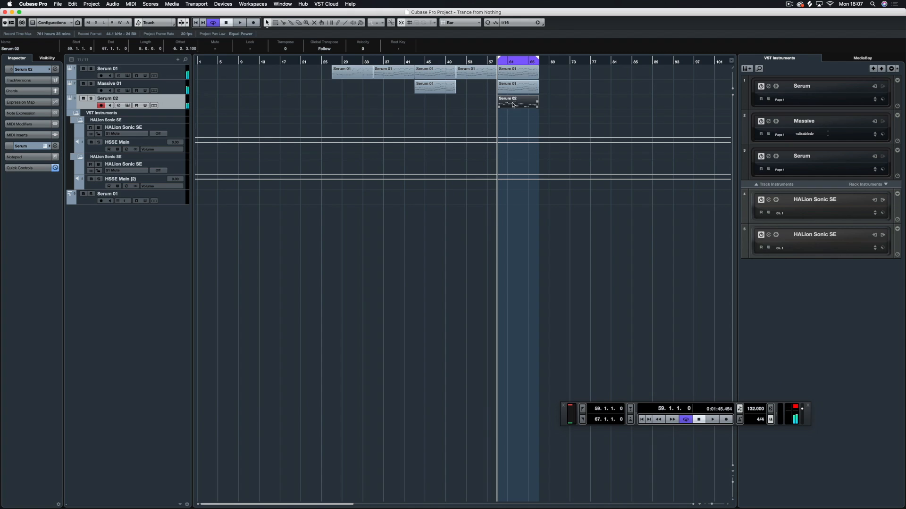
drag(507, 104, 569, 106)
Record a second melody take on the Serum 02 track in the bar 59 to 67 loop.
click(530, 62)
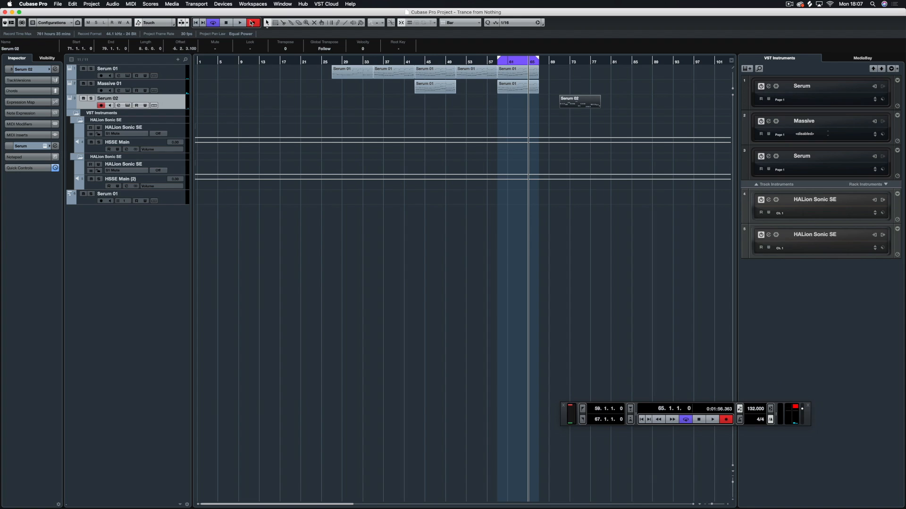
click(251, 22)
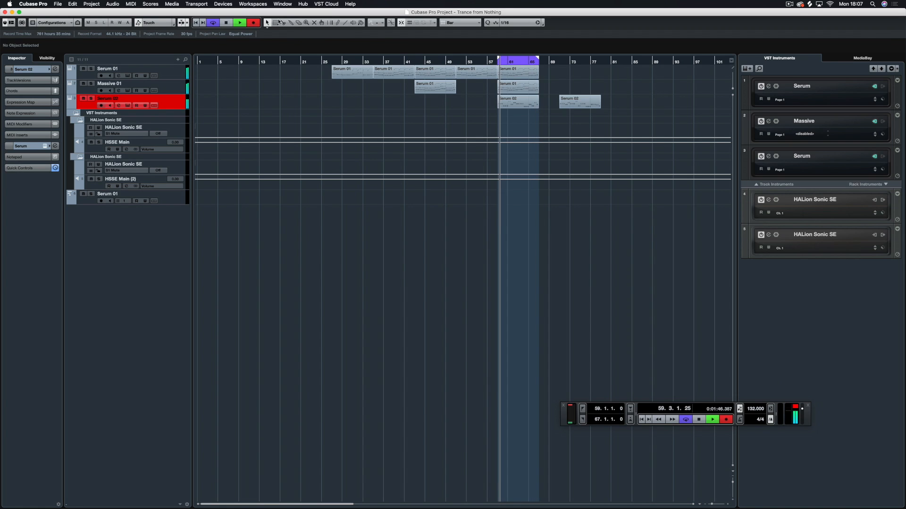
key(space)
key(KP_1)
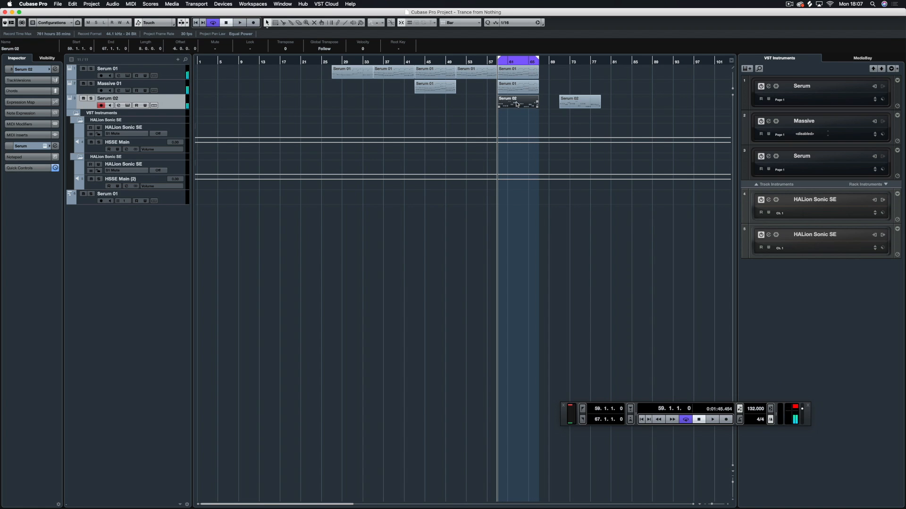
Set all notes in the new Serum 02 part to a uniform length of 0.0.2.0 and quantize them to 1/16.
double_click(516, 103)
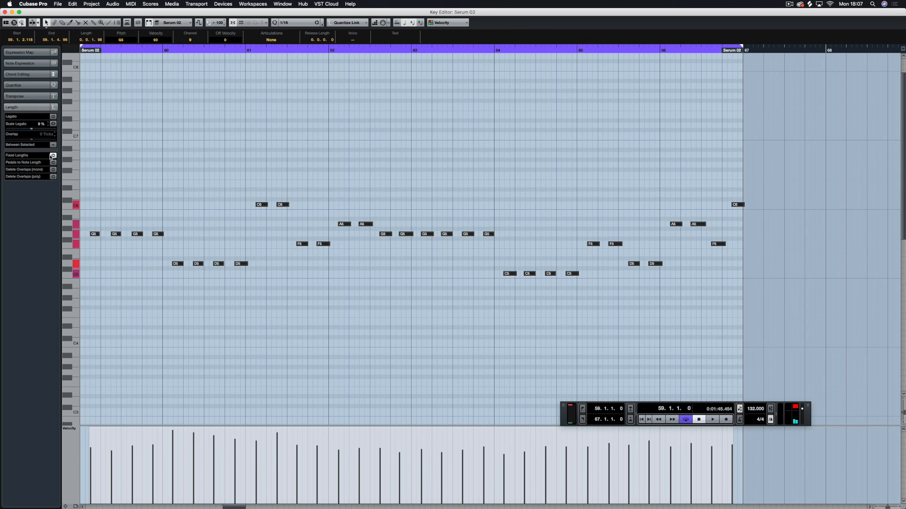
click(52, 157)
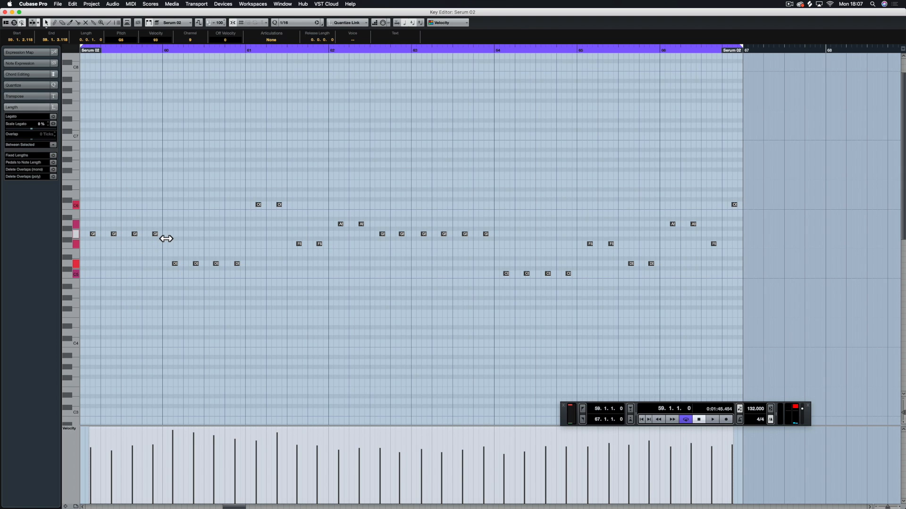
drag(166, 239, 166, 239)
key(space)
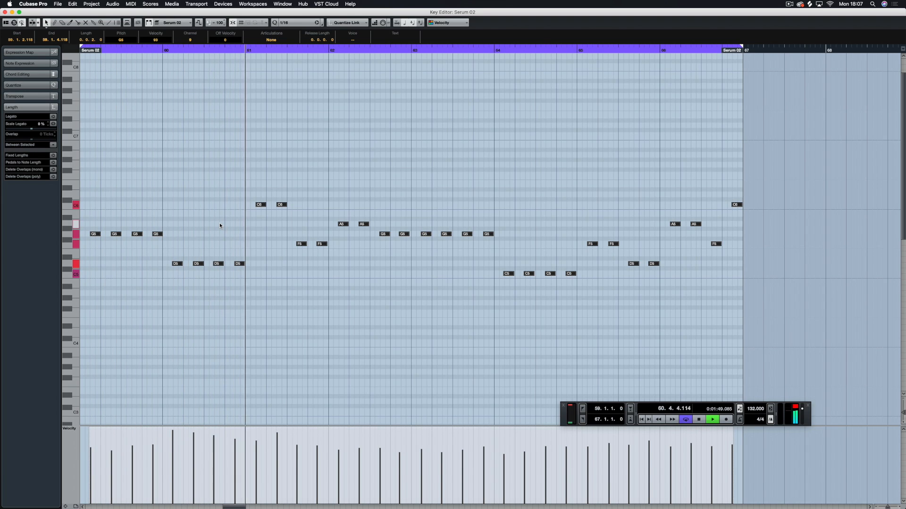
key(q)
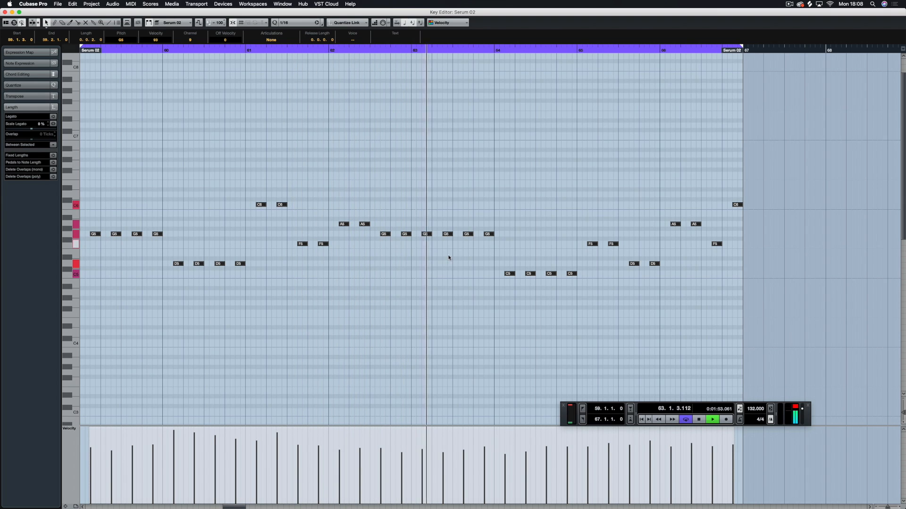
click(472, 256)
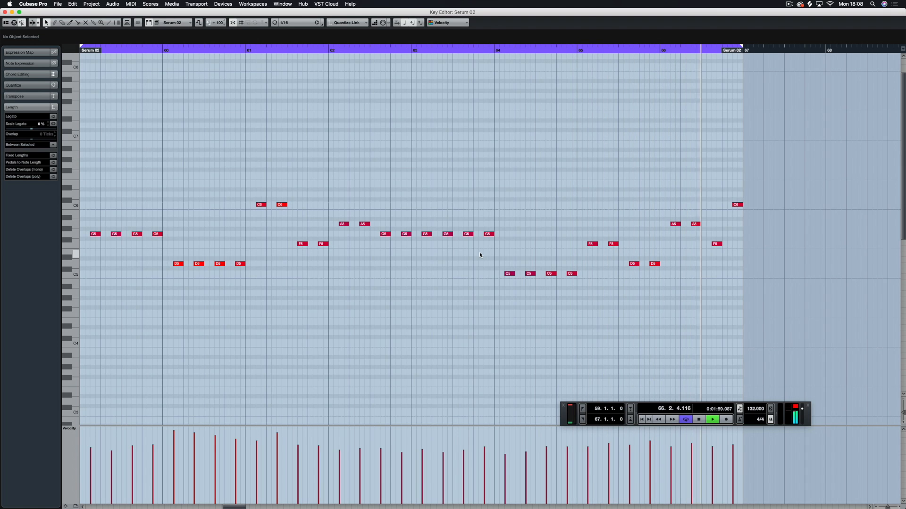
key(super+w)
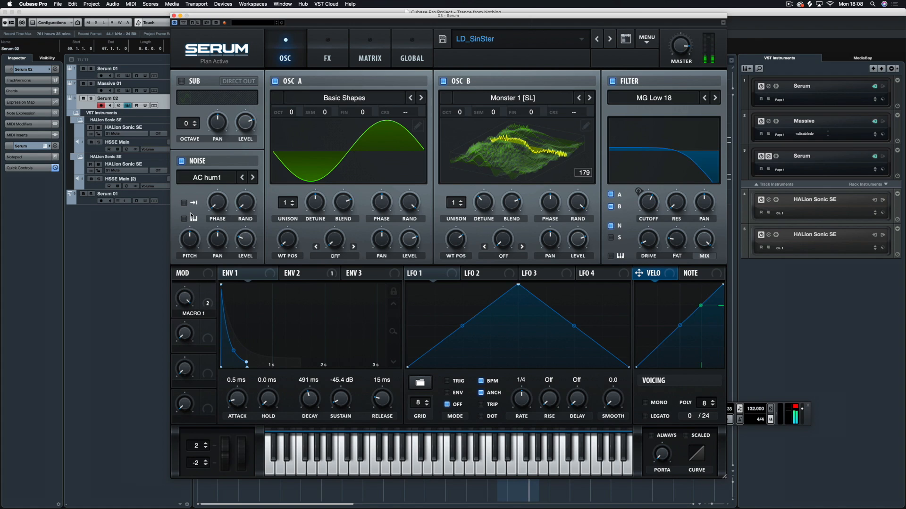
click(174, 16)
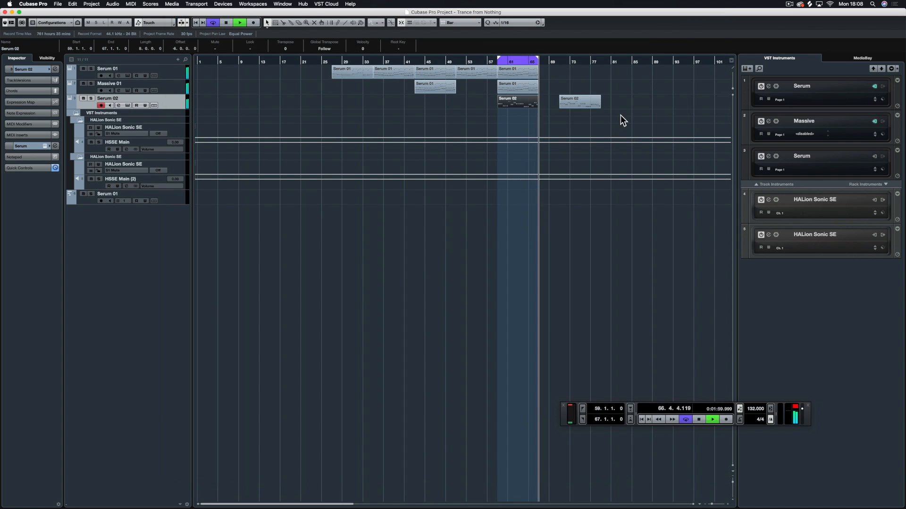
Add one instrument track using Kick 2 routed to Stereo Out.
click(746, 69)
click(260, 96)
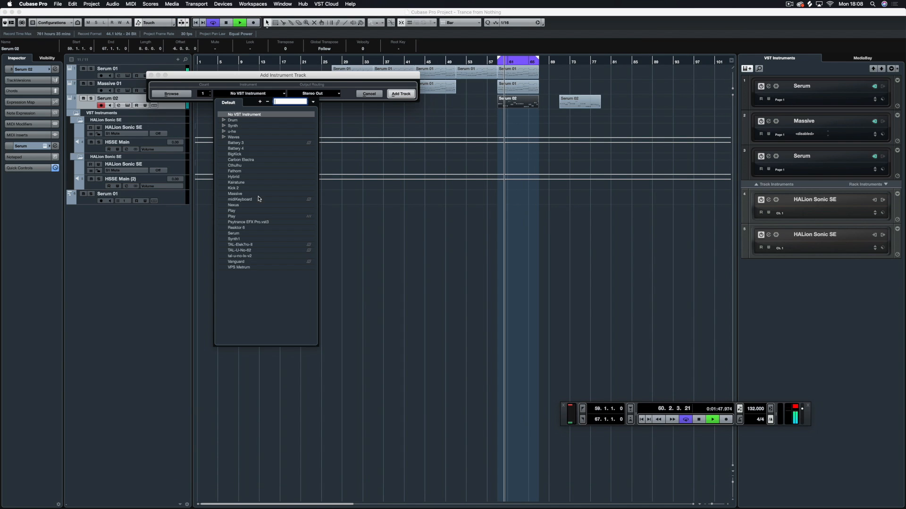
click(233, 187)
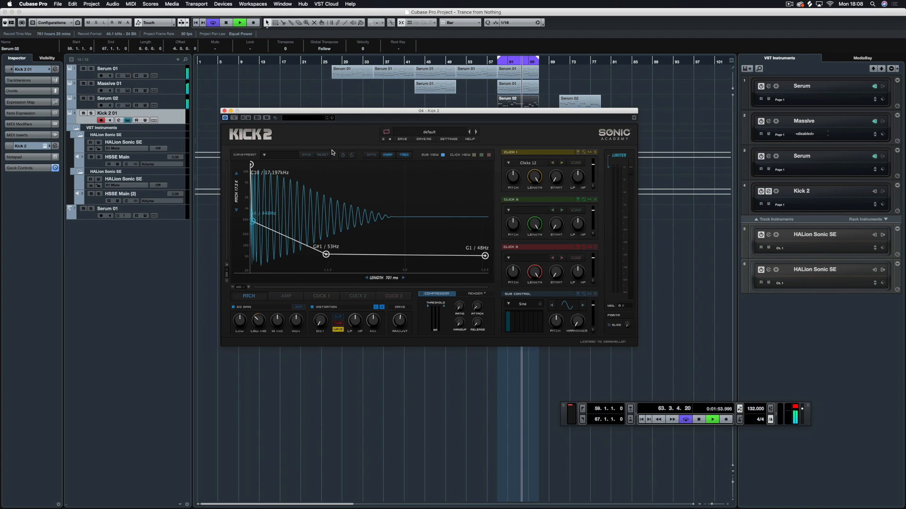
Load the factory preset AVB 02 from the Trance category in Kick 2 and close the plugin window.
click(446, 134)
scroll(387, 226, down, 3)
click(388, 268)
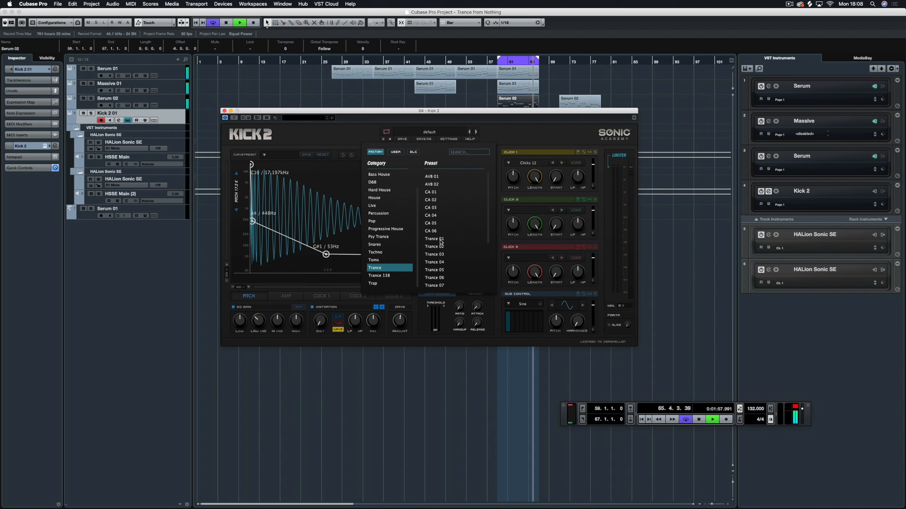
click(430, 184)
scroll(431, 200, down, 1)
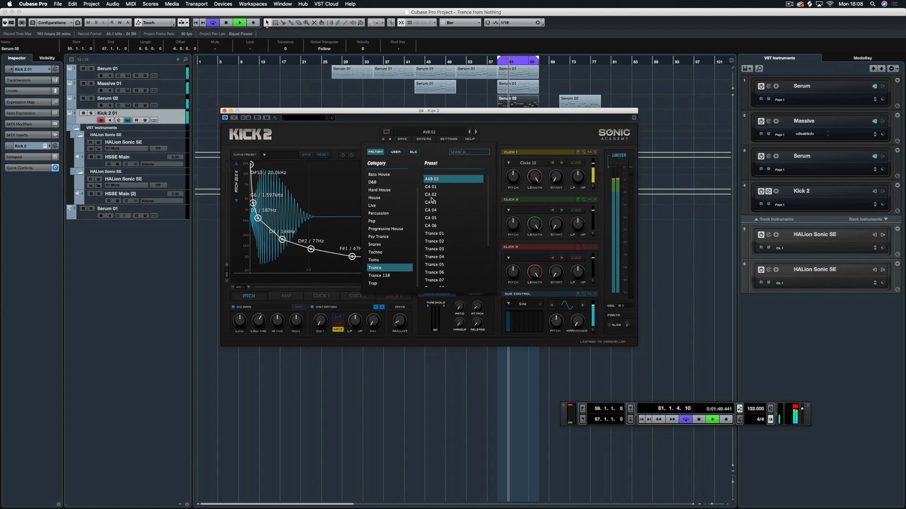
click(225, 112)
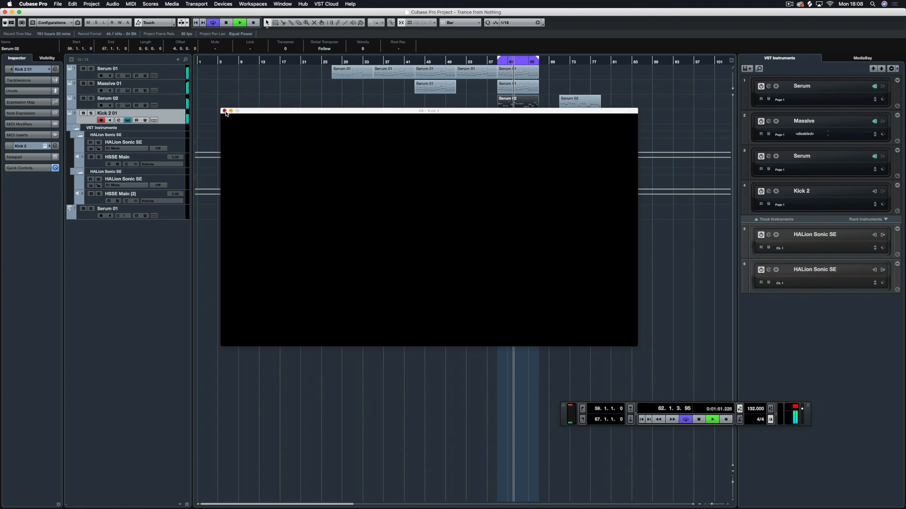
Record a run of G4 kick hits on the Kick 2 01 track in the bar 59 to 67 loop.
click(255, 23)
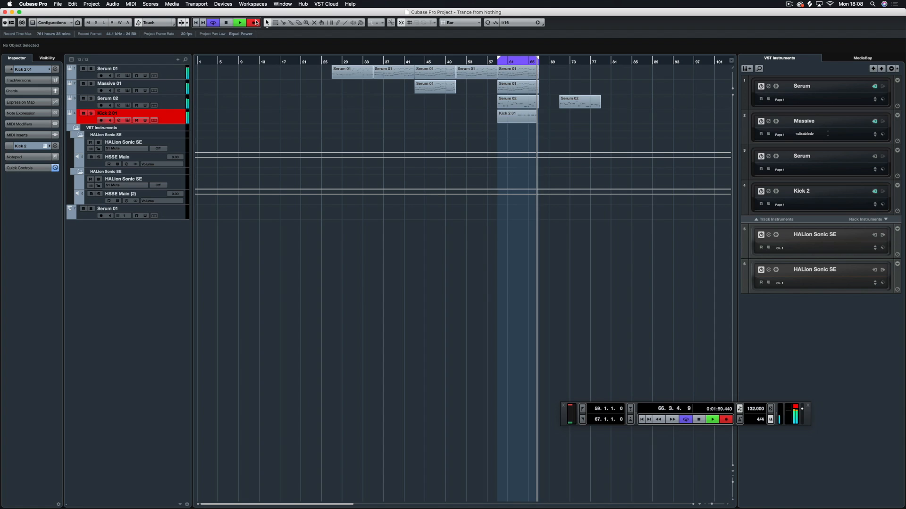
key(space)
click(514, 116)
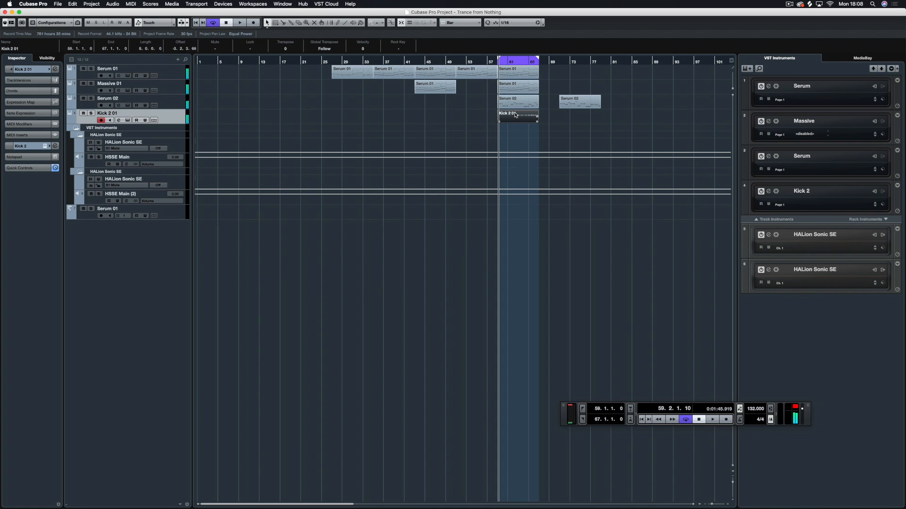
Fill the kick part by moving all recorded G4 notes to its start and duplicating them across the second half, and play it.
double_click(515, 115)
click(412, 239)
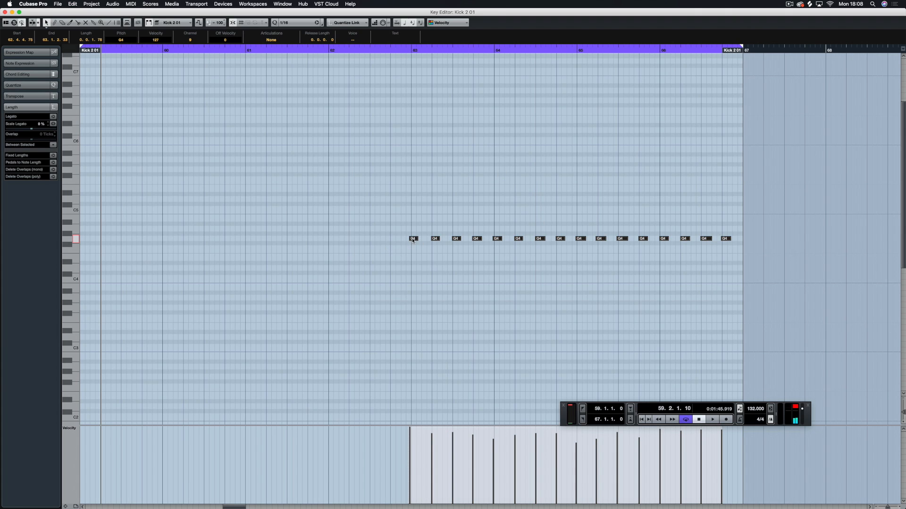
key(super+a)
drag(412, 238, 100, 238)
key(super+d)
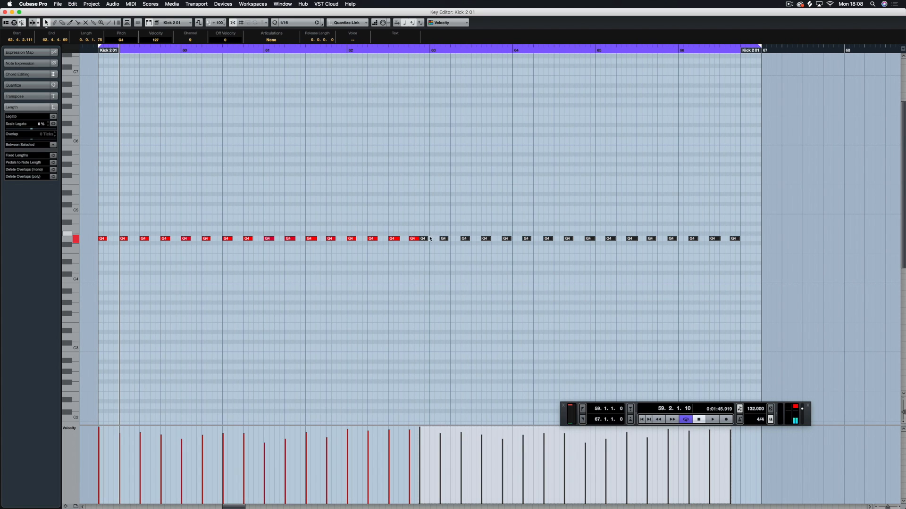
drag(431, 237, 443, 238)
click(424, 210)
key(space)
key(Return)
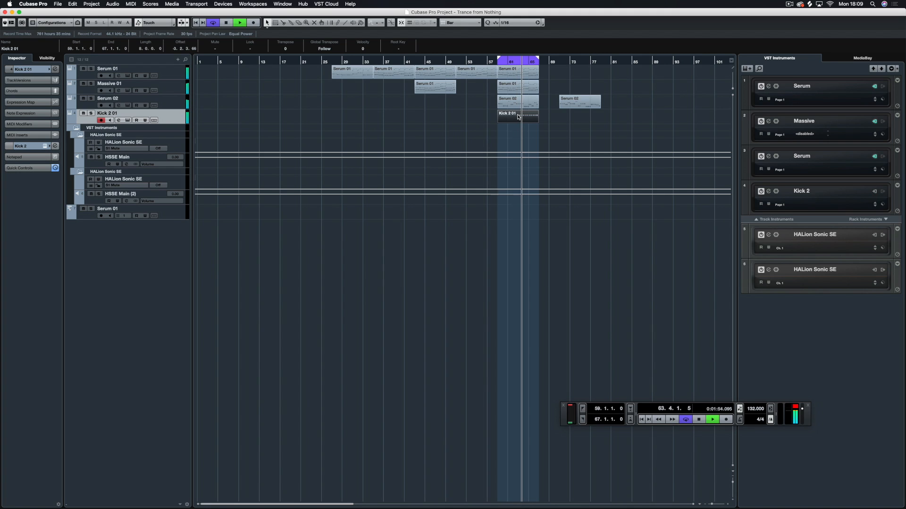
Audition Kick 2's factory presets around CA 01 to CA 04 and Trance 01 while the loop plays.
click(476, 133)
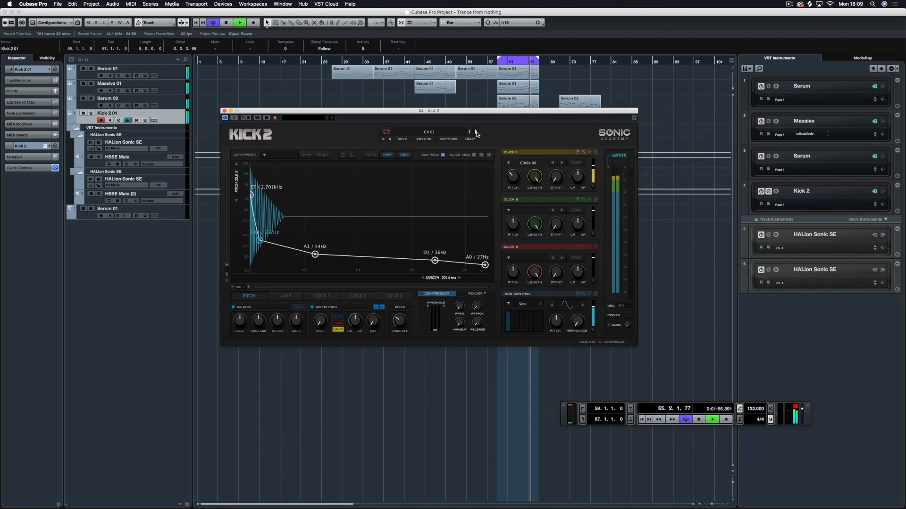
click(475, 132)
click(476, 133)
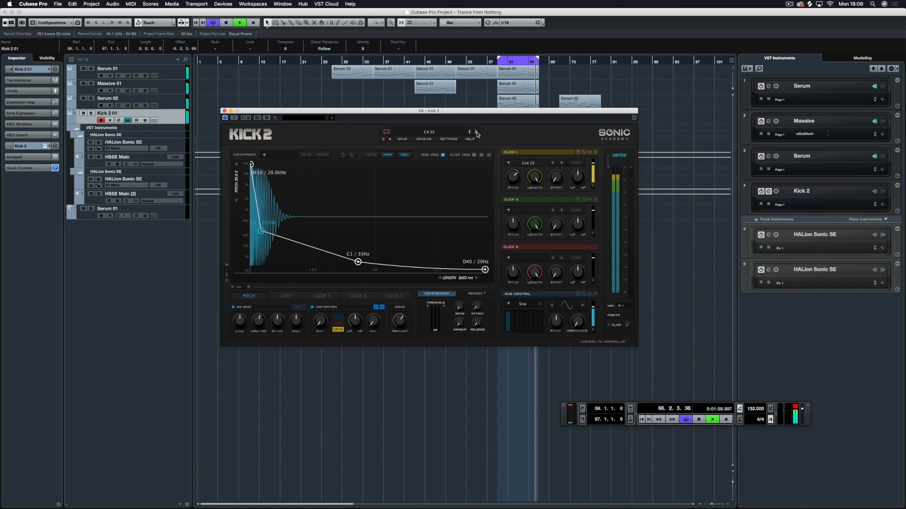
click(475, 132)
click(476, 133)
click(475, 133)
click(476, 133)
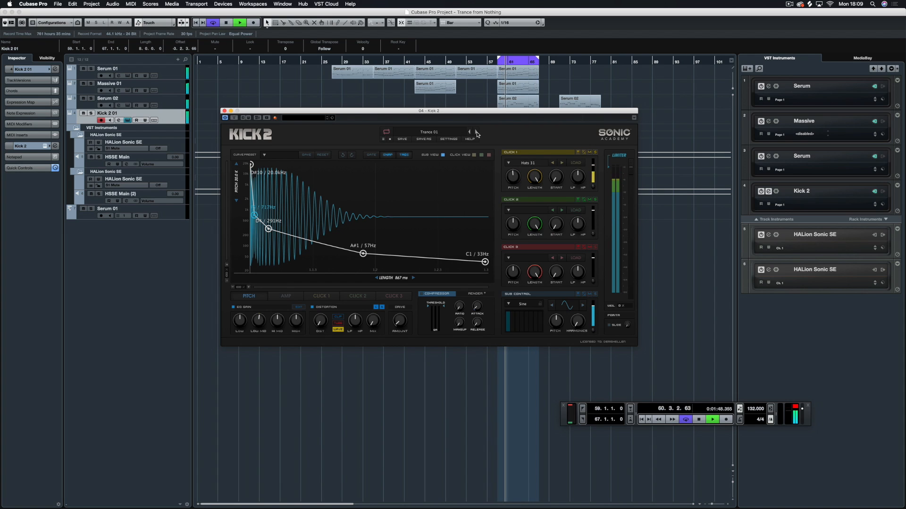
click(469, 133)
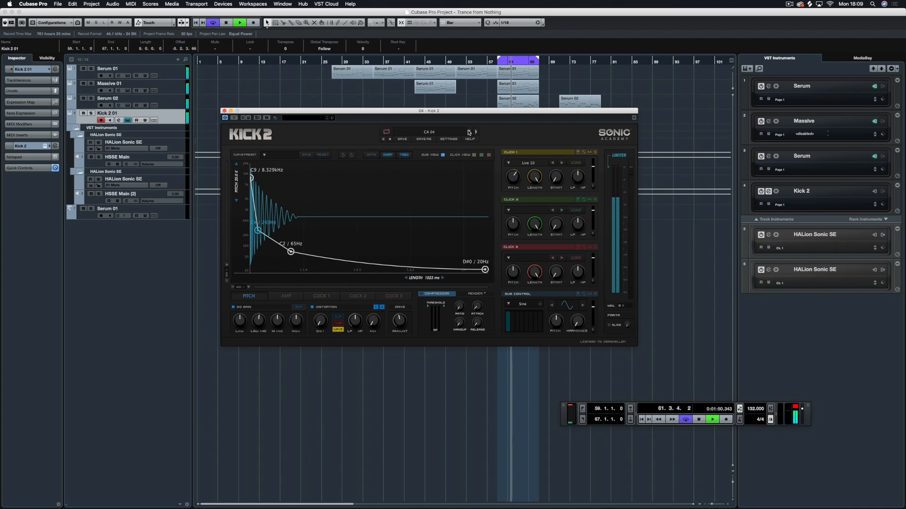
click(469, 132)
click(469, 133)
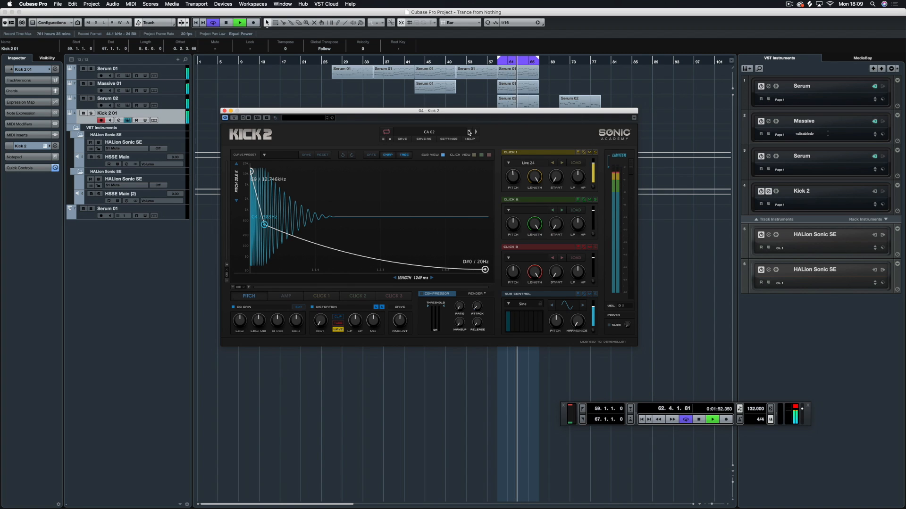
click(469, 133)
click(469, 133)
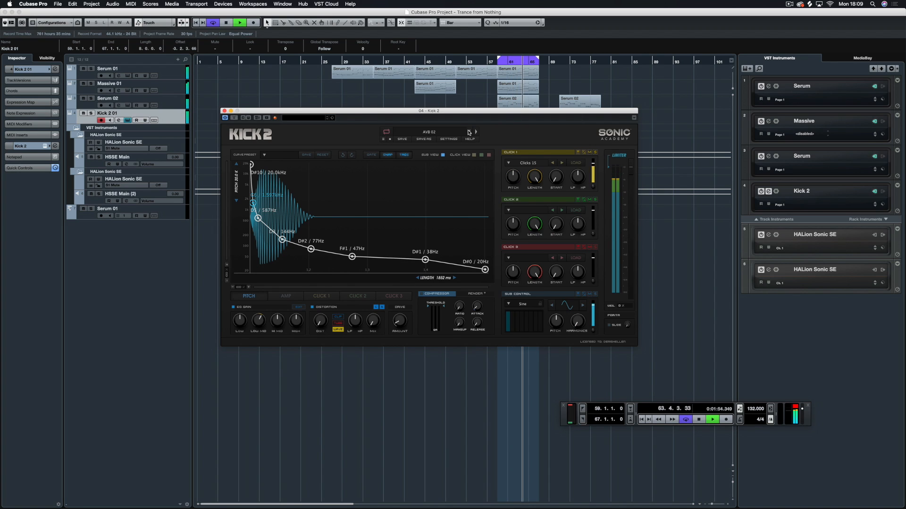
click(469, 132)
click(469, 133)
Step through the Trance kick presets, load Trance 11 in Kick 2, and close the plugin window.
click(476, 133)
click(476, 132)
click(475, 133)
click(476, 132)
click(475, 133)
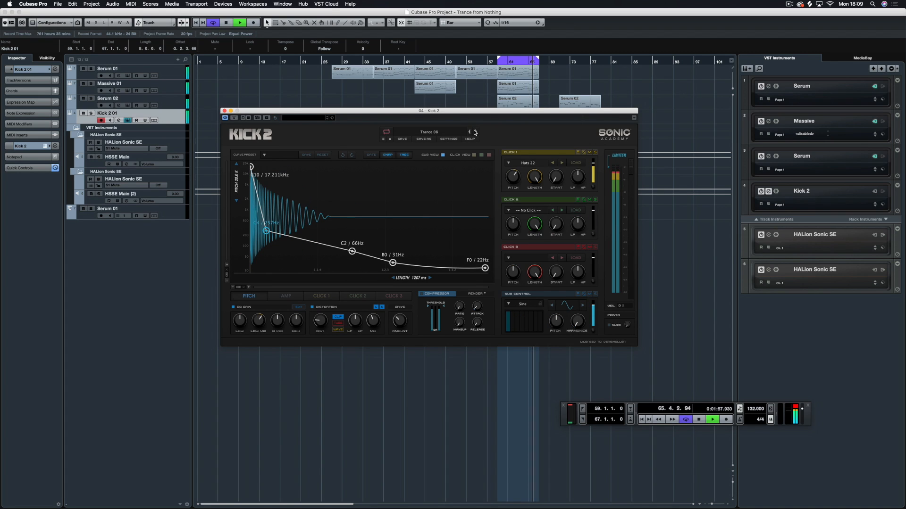
click(476, 133)
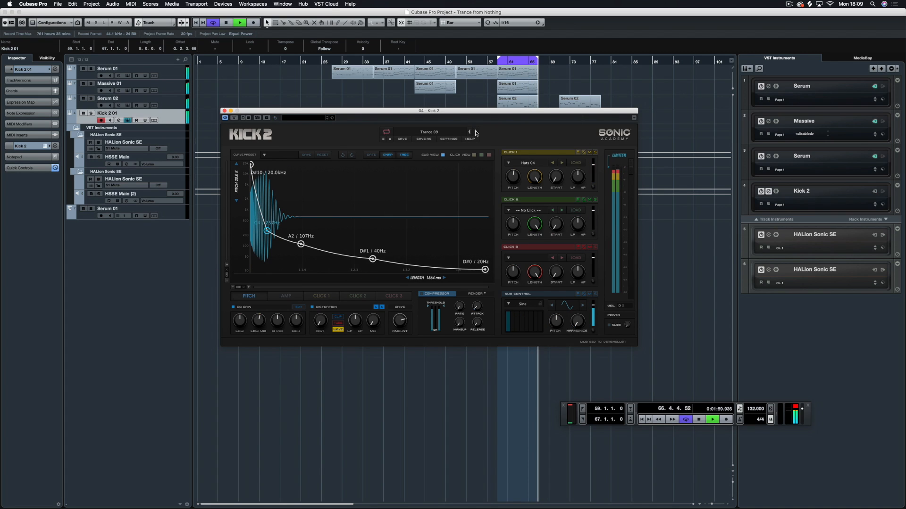
click(475, 132)
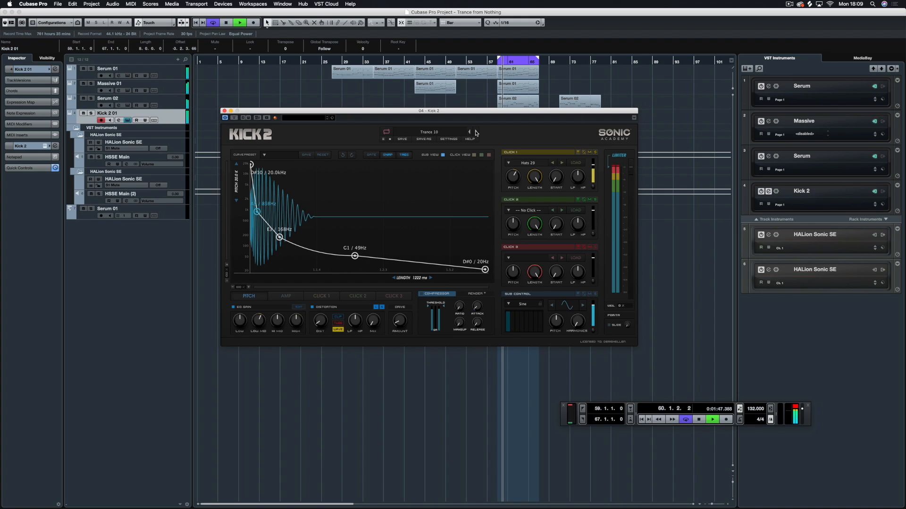
click(476, 132)
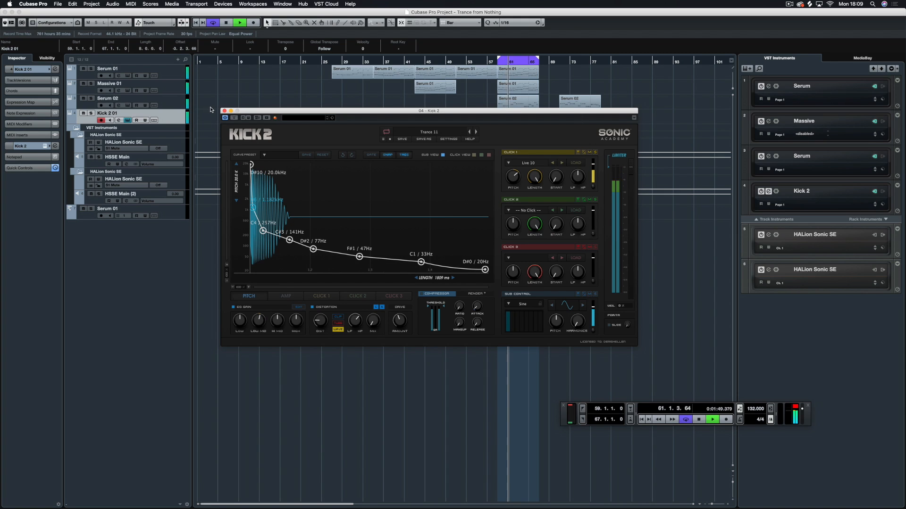
click(224, 111)
Solo the Serum 01, Massive 01, Serum 02 and Kick 2 01 tracks in turn during playback, clear all solos and stop.
click(91, 69)
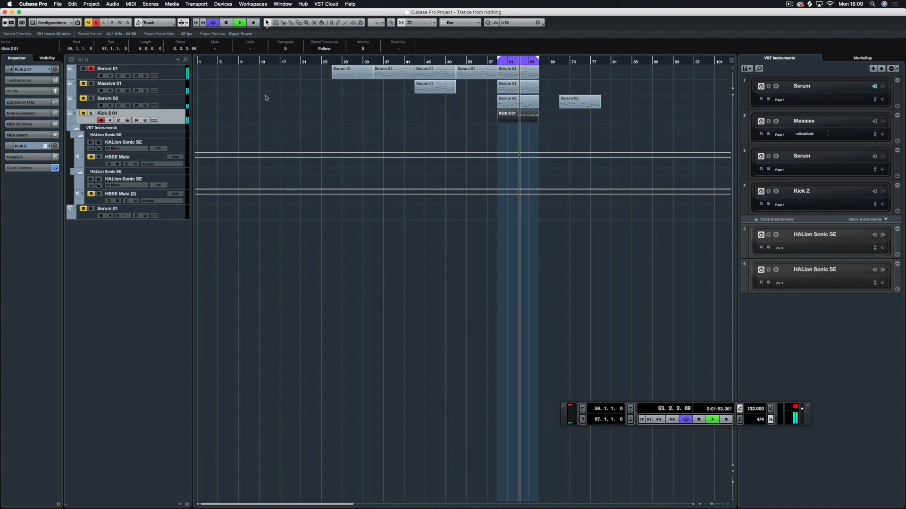
key(space)
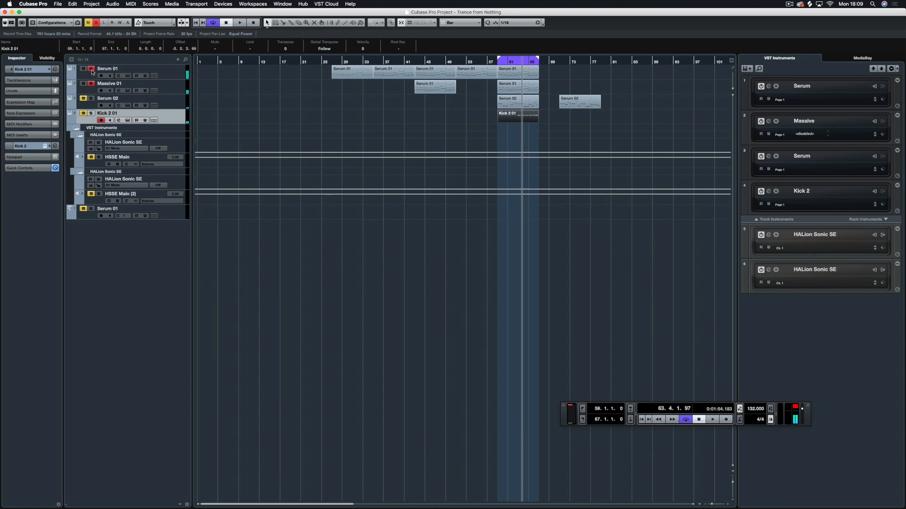
click(90, 114)
key(space)
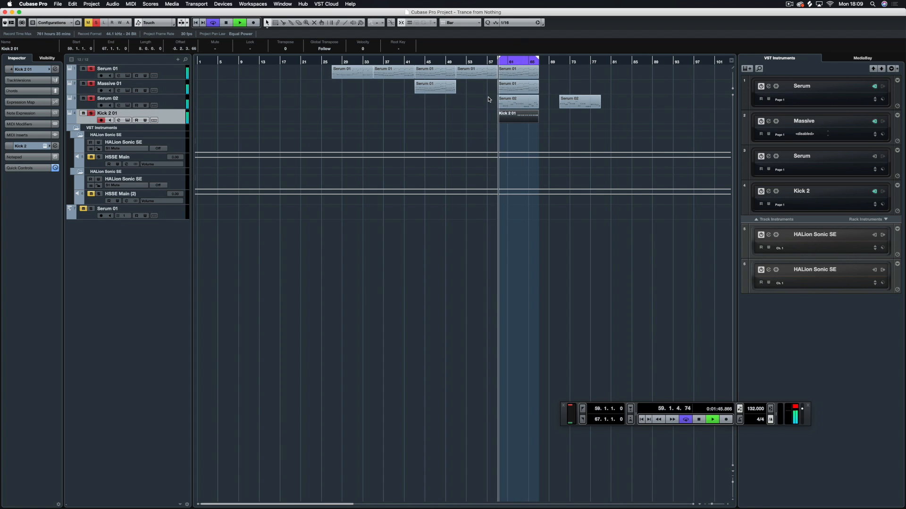
click(96, 23)
key(space)
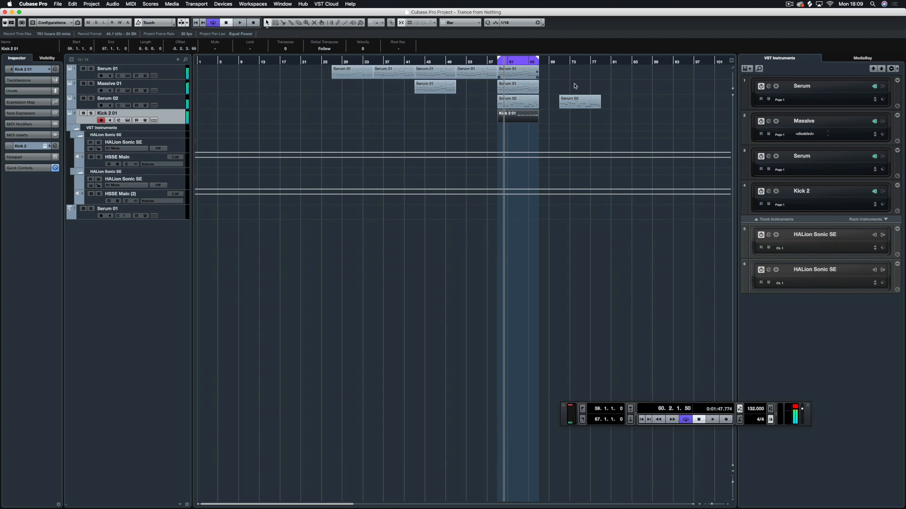
Move the older Serum 01 and Massive 01 parts lying before the loop so they start at bar 89.
drag(461, 100, 347, 77)
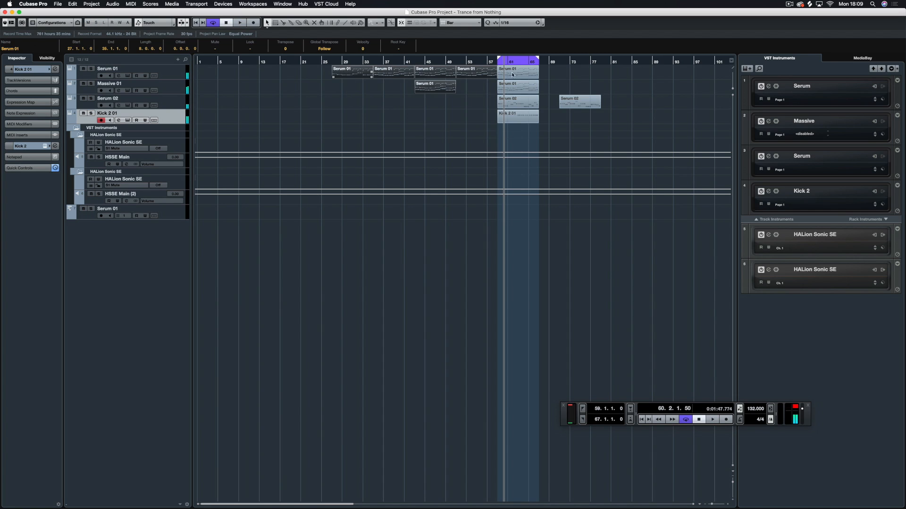
drag(655, 74, 664, 74)
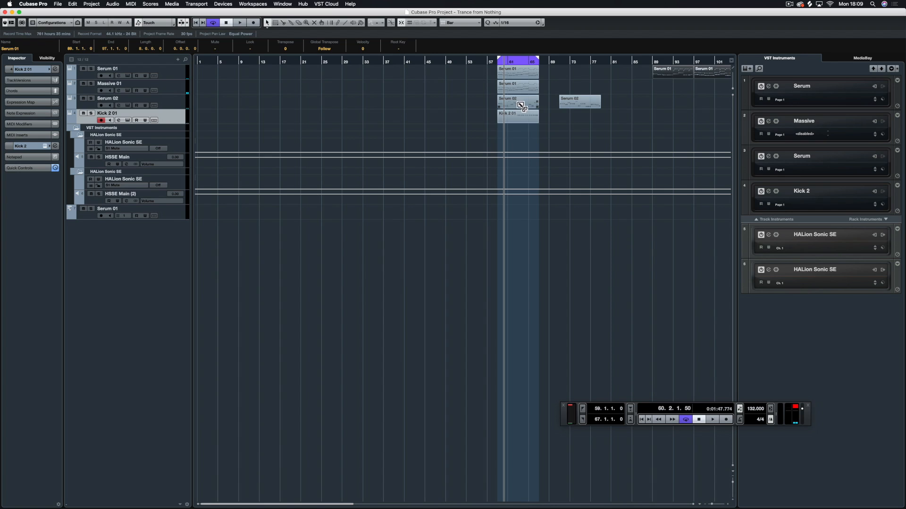
Copy a Serum 02 part and a Serum 01 part to bar 9, duplicate each to bar 17, and play from bar 9.
drag(305, 109, 263, 108)
key(super+d)
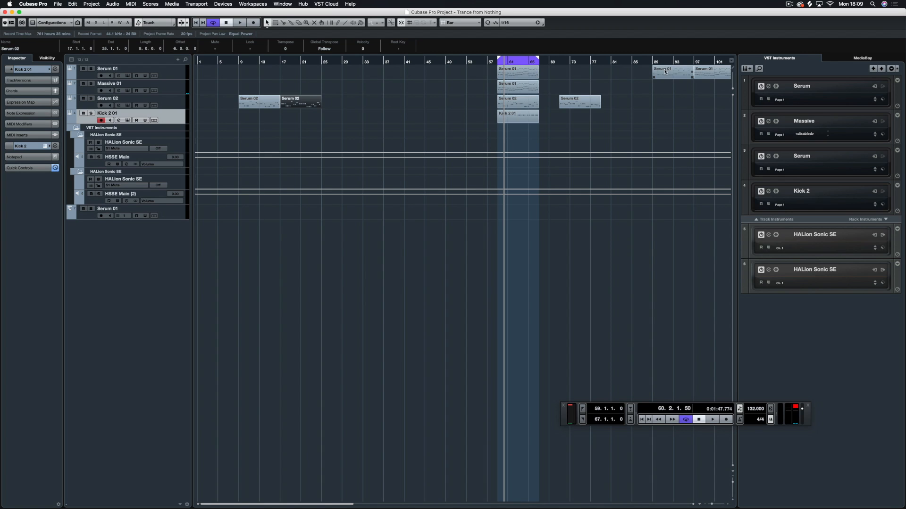
drag(667, 73, 254, 74)
key(super+d)
click(237, 61)
key(space)
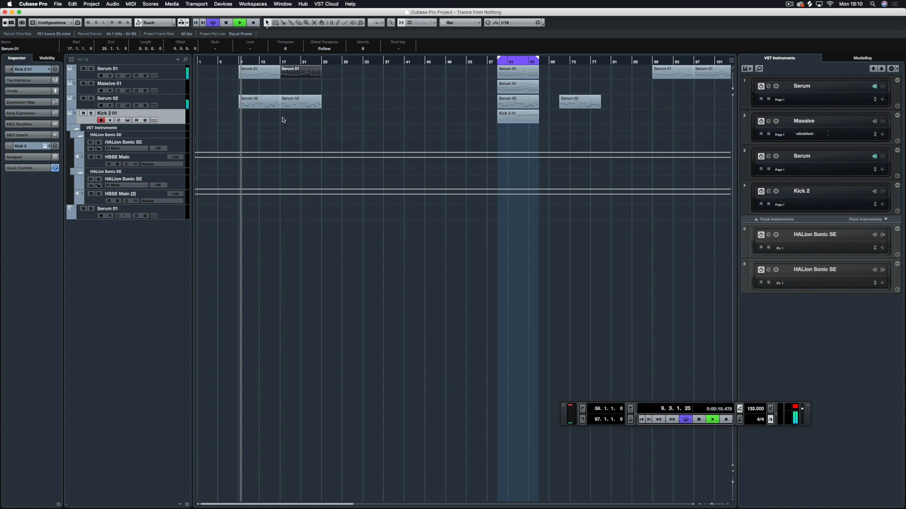
Stop playback, shift the Serum 02 parts to bars 25 and 33, and duplicate the Serum 01 parts to bars 25 and 33.
click(248, 104)
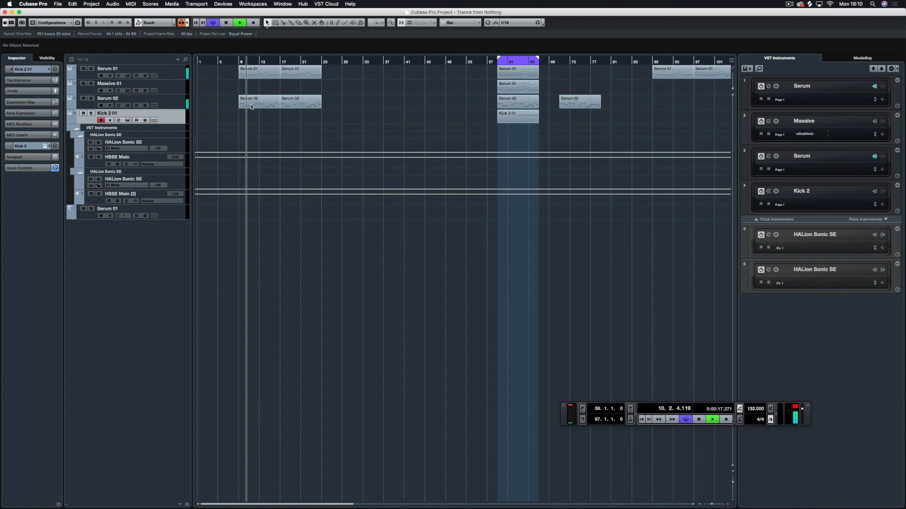
key(space)
drag(248, 105, 265, 72)
key(super+d)
Rework the melody in the Serum 02 part at bar 25, raising the four C5 notes in bar 30 to G5.
double_click(334, 100)
drag(242, 256, 199, 235)
drag(272, 205, 374, 234)
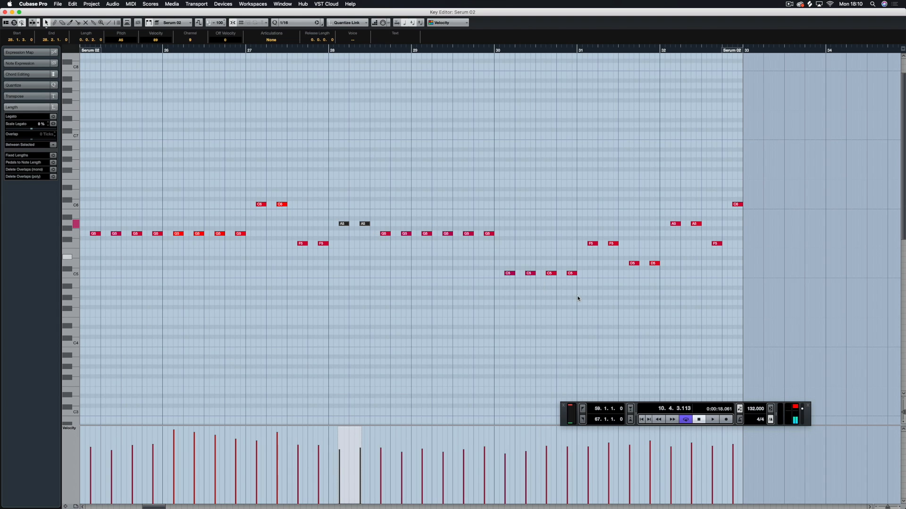
drag(570, 296, 501, 269)
key(Up)
key(Up)
key(Up)
key(Up)
key(Up)
key(Up)
key(Up)
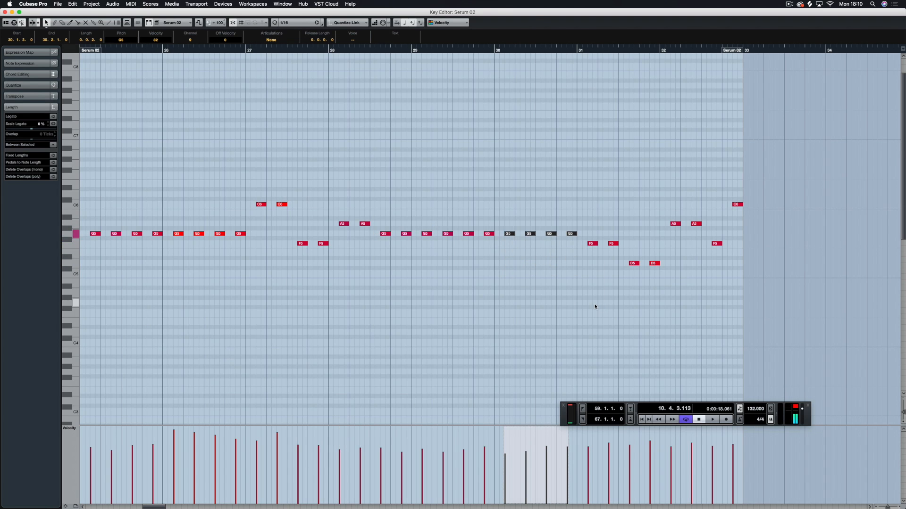
key(Return)
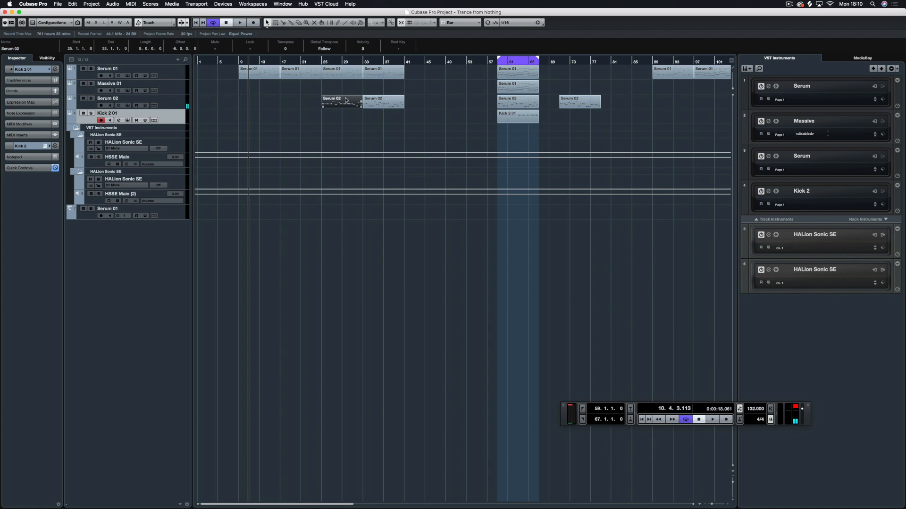
Play from bar 24 and replace the Serum 02 part at bar 33 with a duplicate of the edited bar 25 part.
click(318, 58)
key(space)
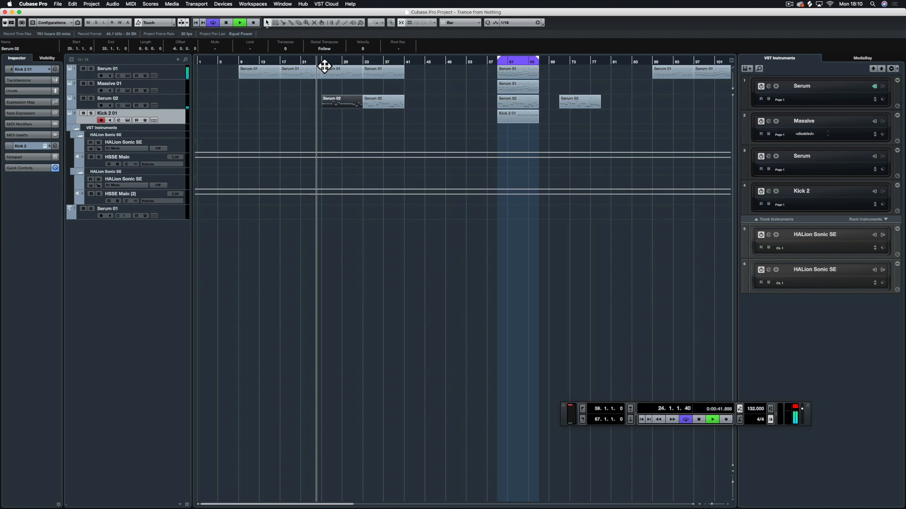
drag(377, 91, 393, 109)
key(Delete)
click(347, 106)
key(super+d)
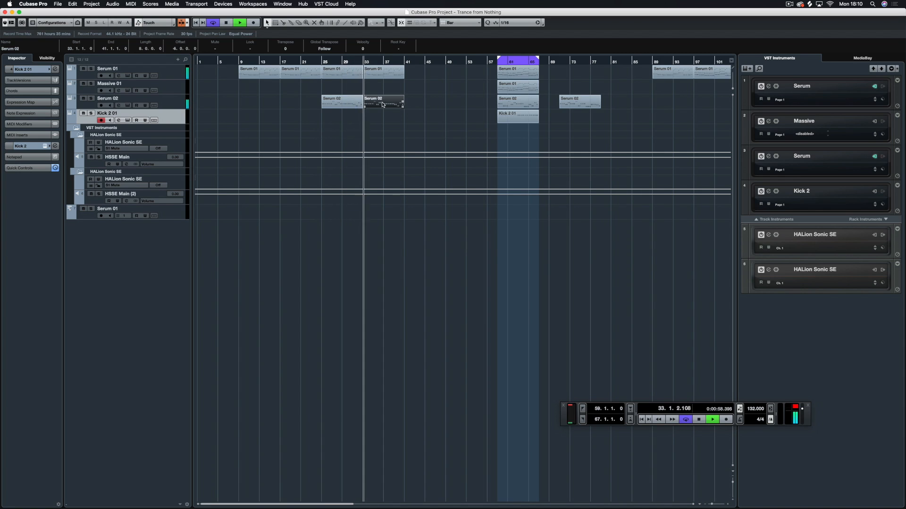
key(space)
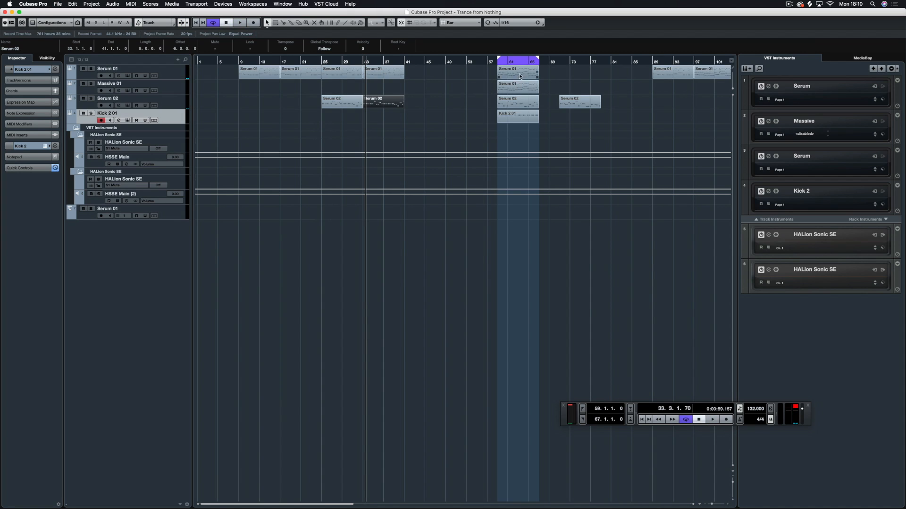
Copy the loop's Serum 01 and Massive 01 parts to bar 41, duplicate both to bar 49, and play briefly from bar 9.
drag(515, 72, 427, 73)
key(space)
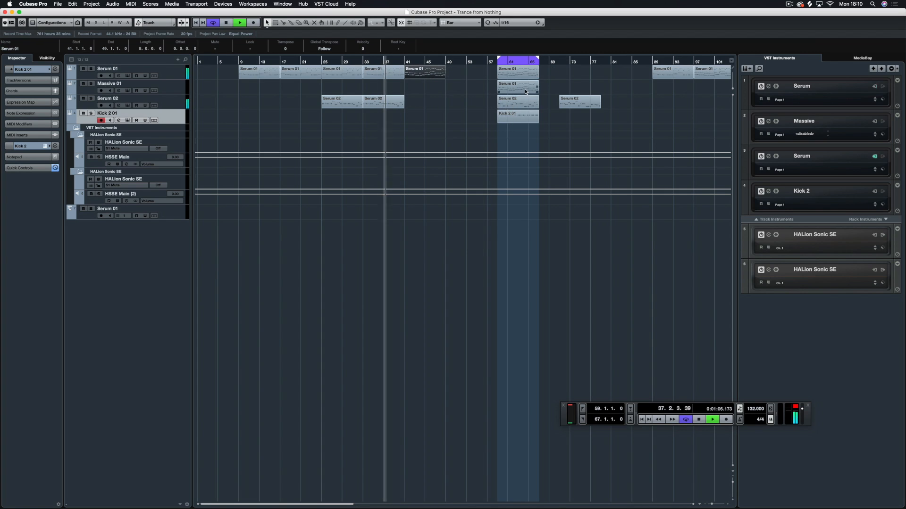
drag(523, 89, 432, 73)
key(super+d)
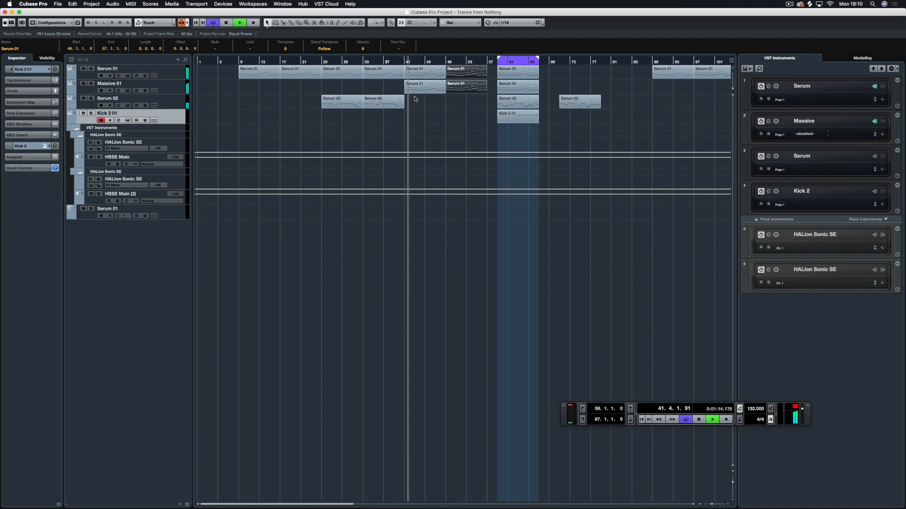
drag(264, 63, 239, 63)
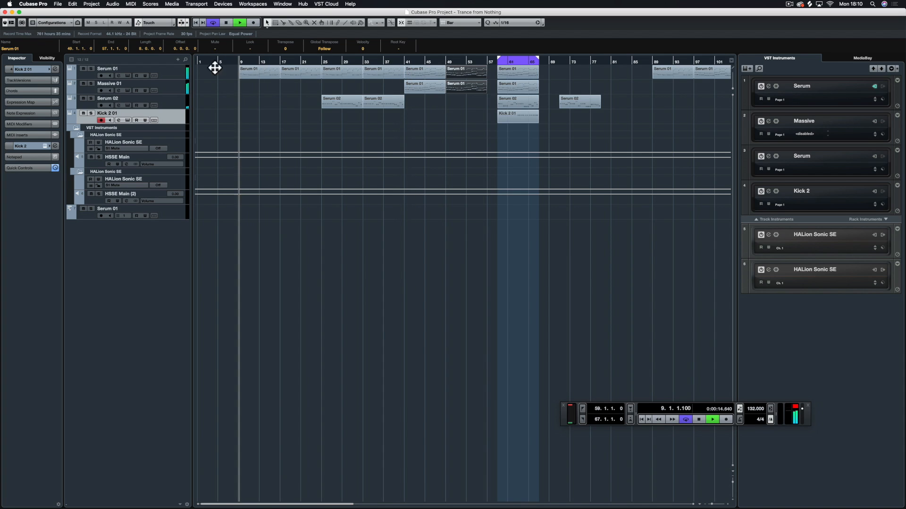
key(space)
Show the automation lanes of the Serum 01 and Massive 01 tracks, and set the Serum 01 lane to Serum's Macro 1.
click(69, 75)
click(69, 106)
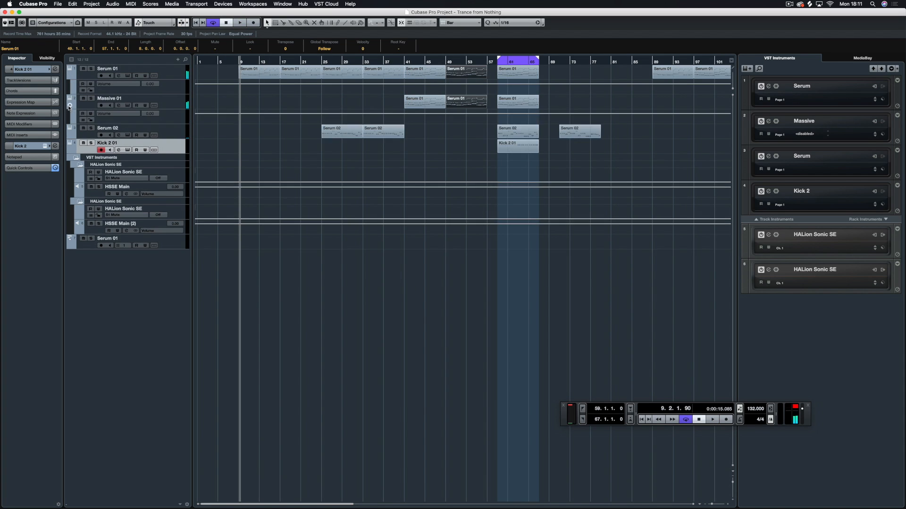
click(115, 86)
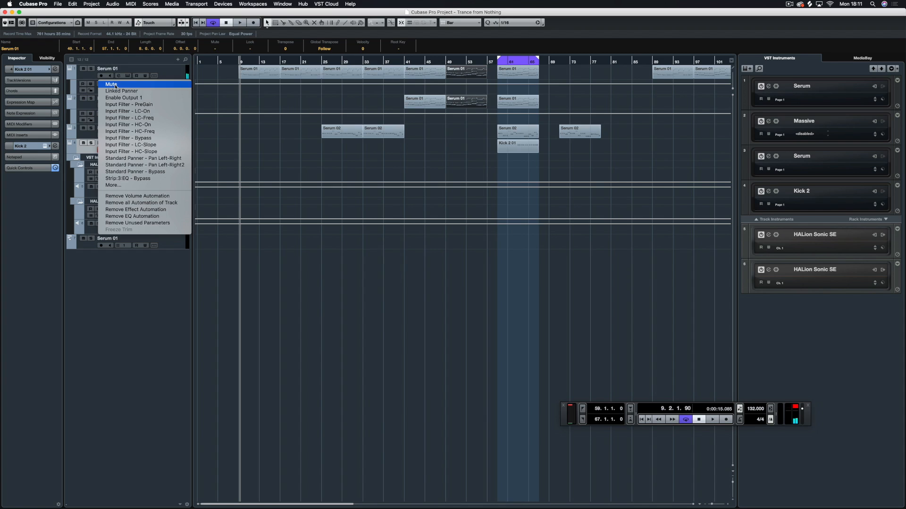
click(131, 186)
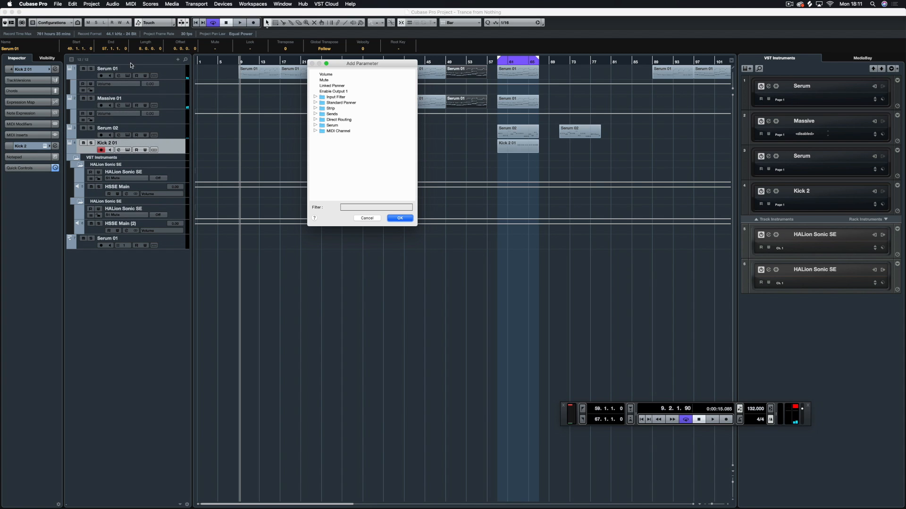
click(314, 125)
scroll(341, 128, down, 10)
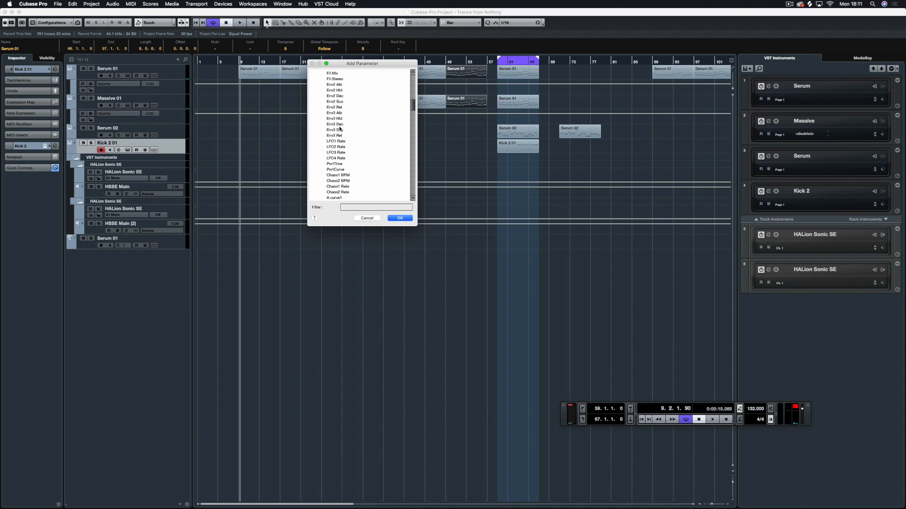
scroll(341, 128, down, 10)
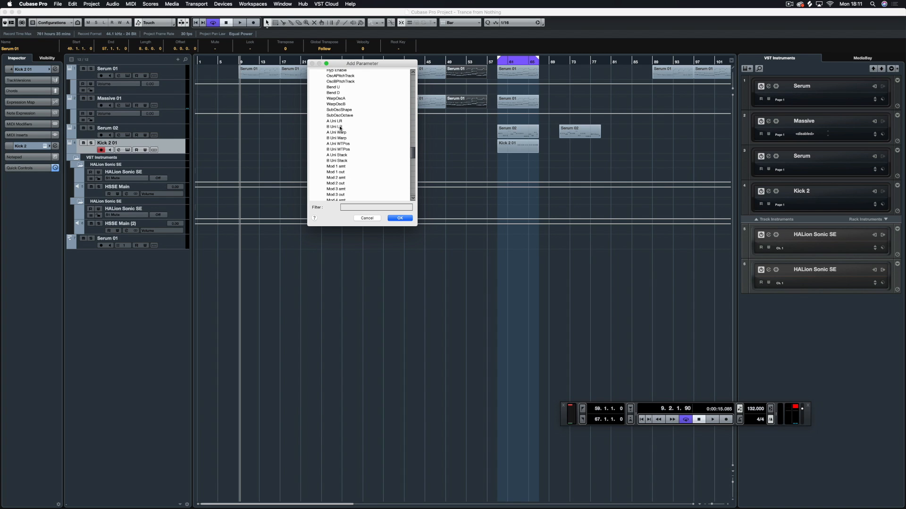
scroll(357, 177, down, 10)
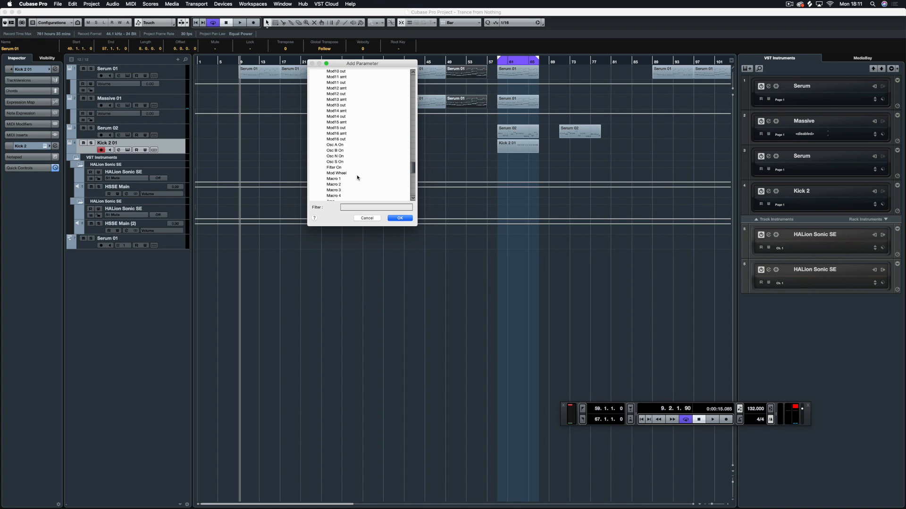
scroll(357, 177, down, 7)
scroll(342, 96, up, 2)
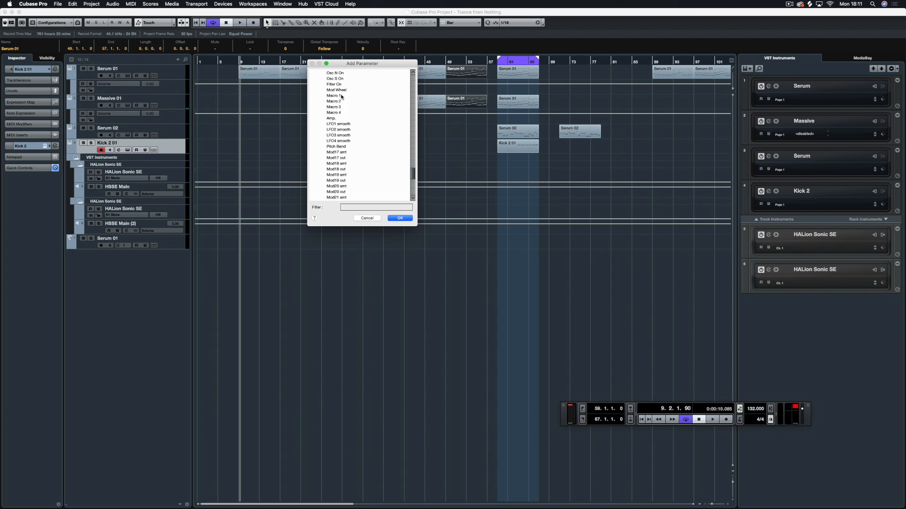
click(400, 219)
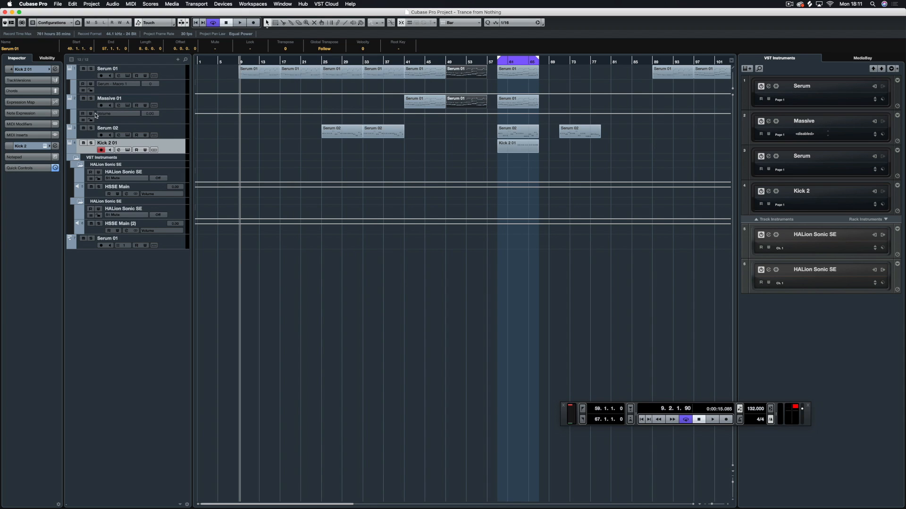
Set the Massive 01 automation lane to Massive's first macro parameter.
click(112, 116)
click(129, 215)
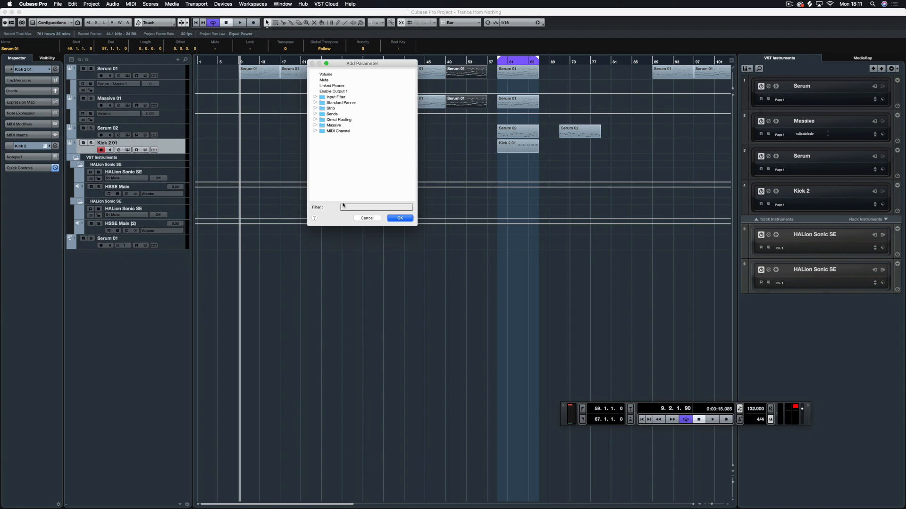
click(316, 125)
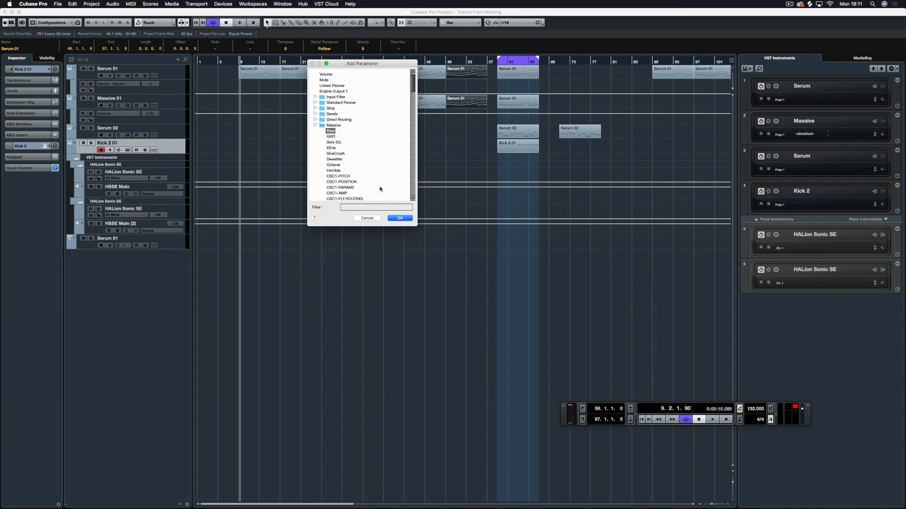
click(399, 218)
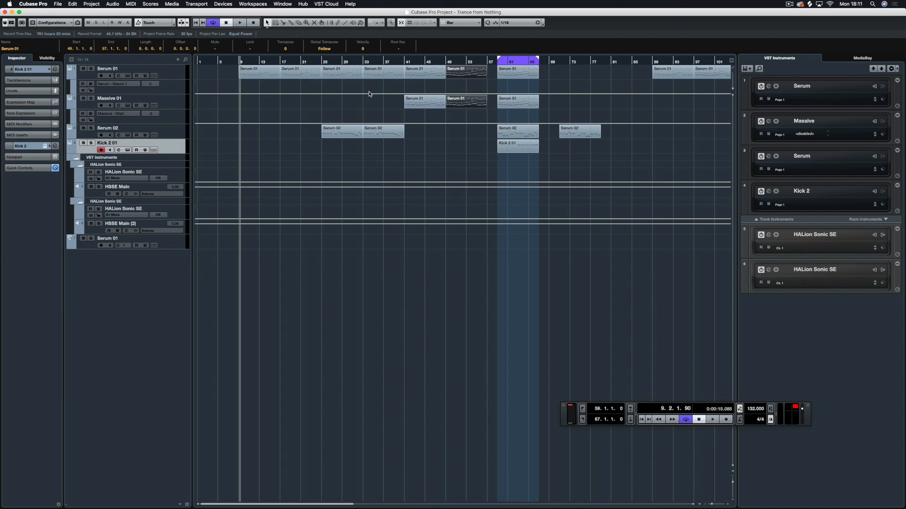
Draw a Macro 1 automation ramp on Serum 01 from 0 at bar 10 to full at bar 41, and play it.
click(404, 94)
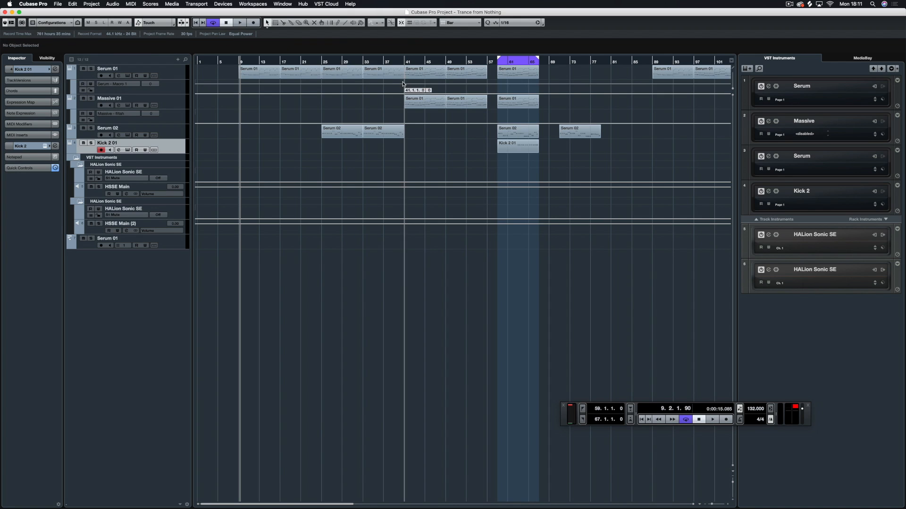
click(83, 84)
click(241, 97)
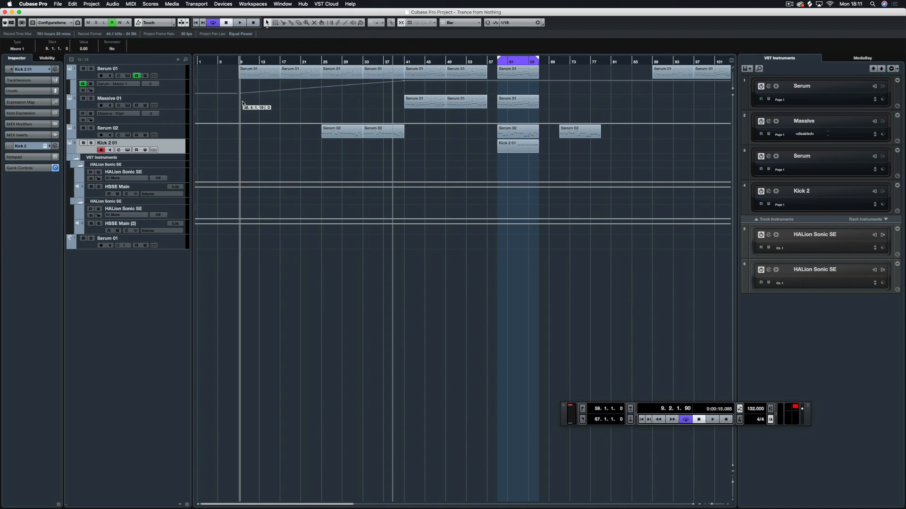
click(263, 61)
key(space)
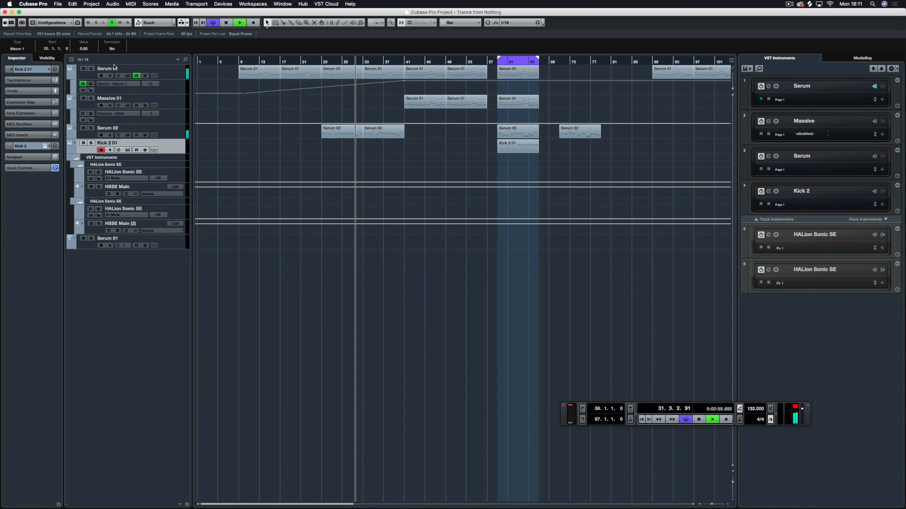
key(Home)
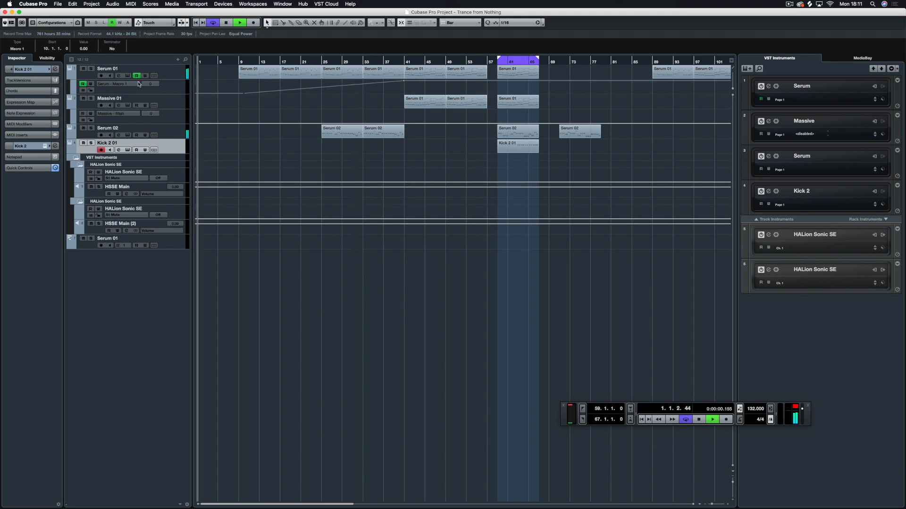
Assign Macro 1 to the filter cutoff in the Serum 01 instrument, listen to it, and close the plug-in window.
click(45, 147)
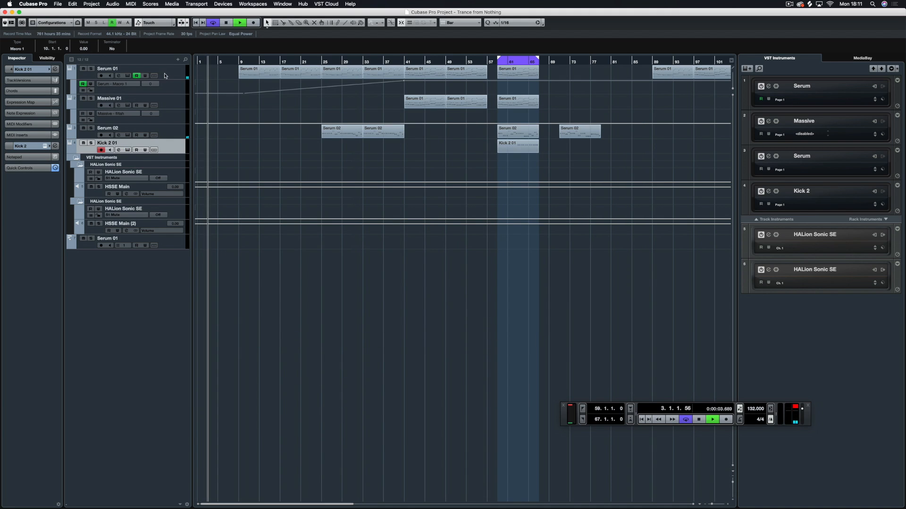
click(109, 70)
key(space)
click(45, 146)
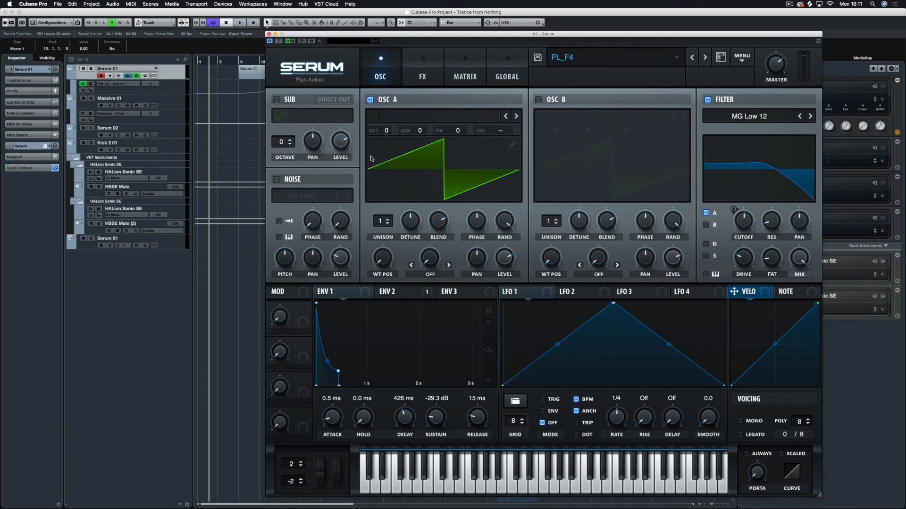
drag(303, 309, 741, 225)
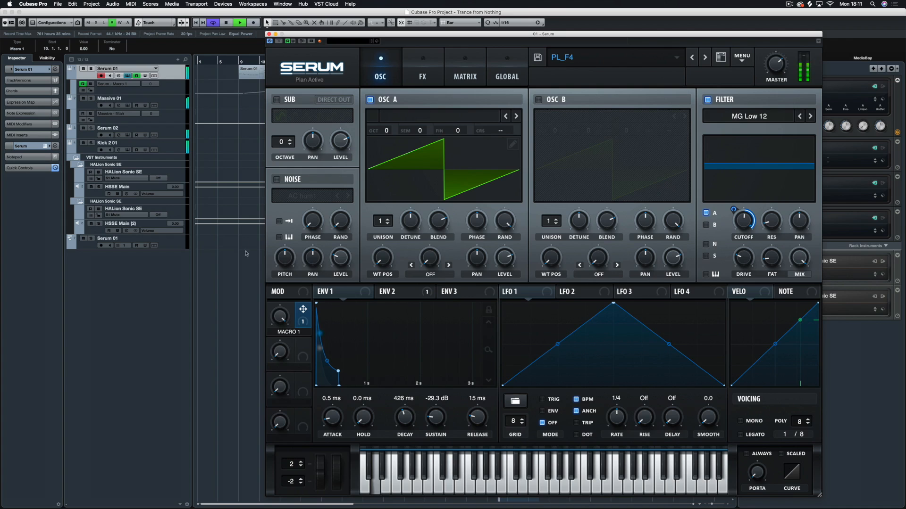
click(268, 34)
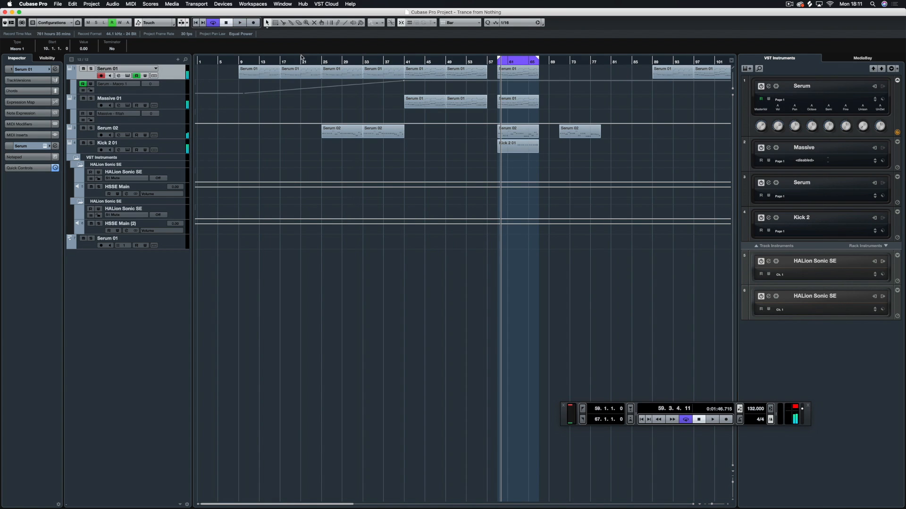
Reshape the Macro 1 ramp with points of 25 at bar 29 and 41.67 at bar 36, and stop playback.
click(342, 85)
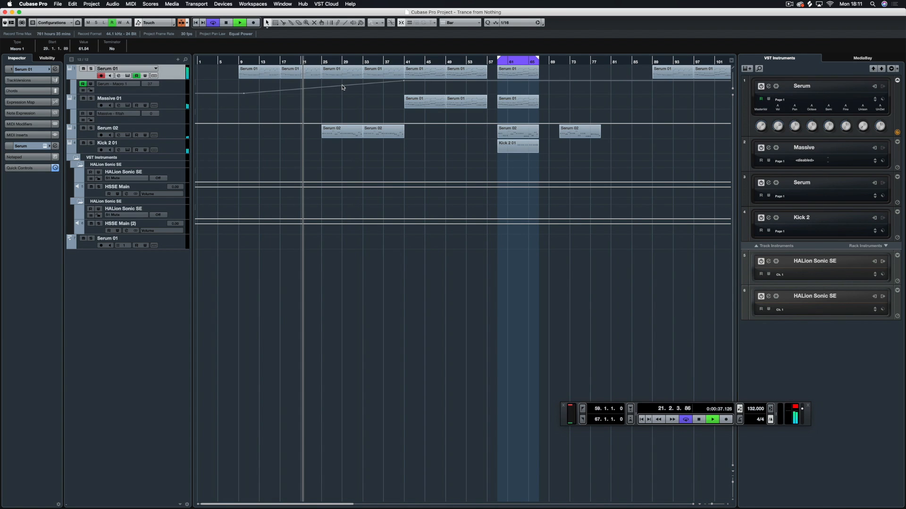
drag(343, 89, 343, 93)
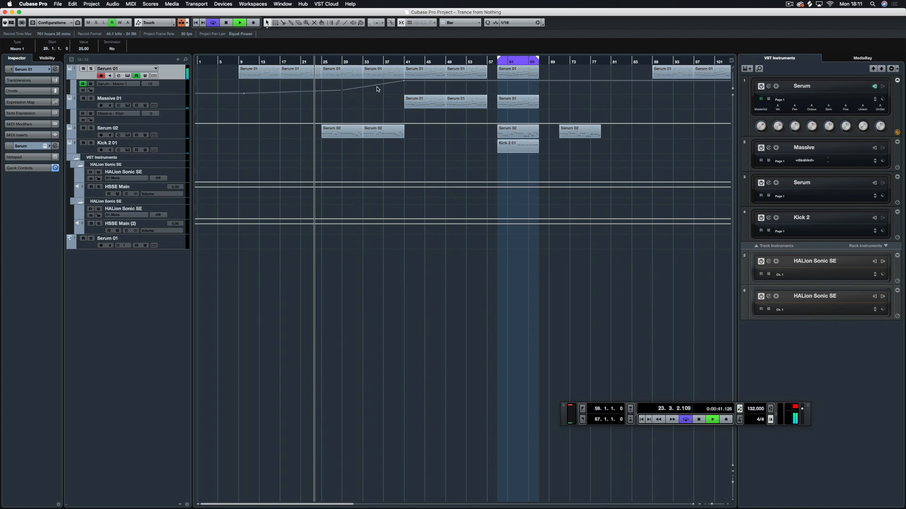
click(377, 89)
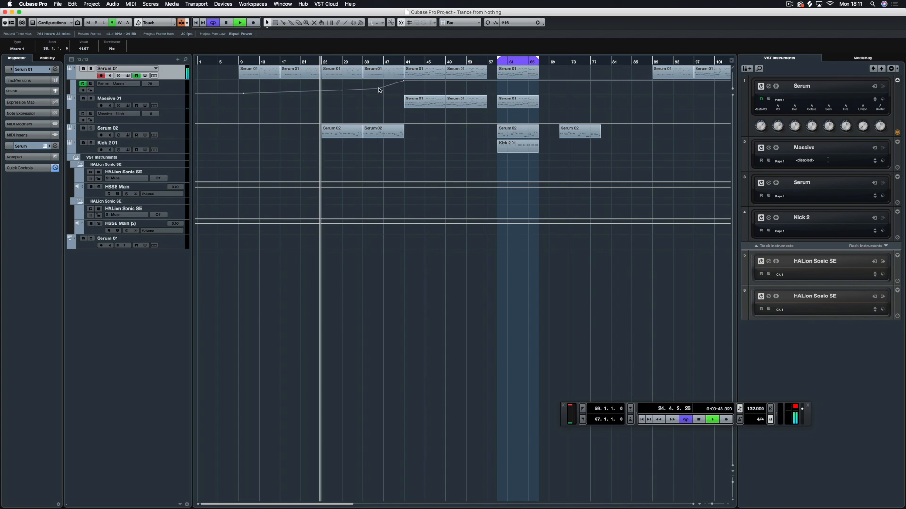
key(space)
Open the Serum 01 part at bar 17, examine its C4 notes in bar 23, and return to the arrangement.
click(294, 72)
double_click(296, 71)
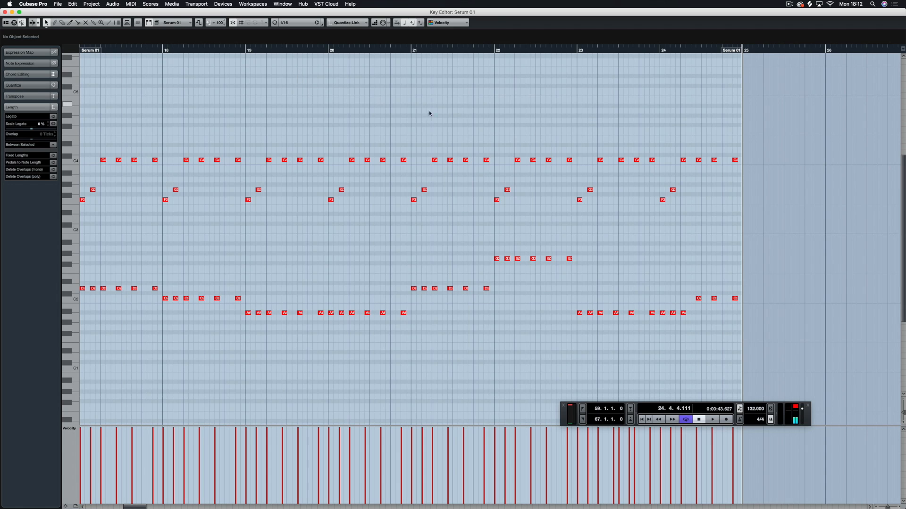
drag(656, 149, 615, 162)
key(Return)
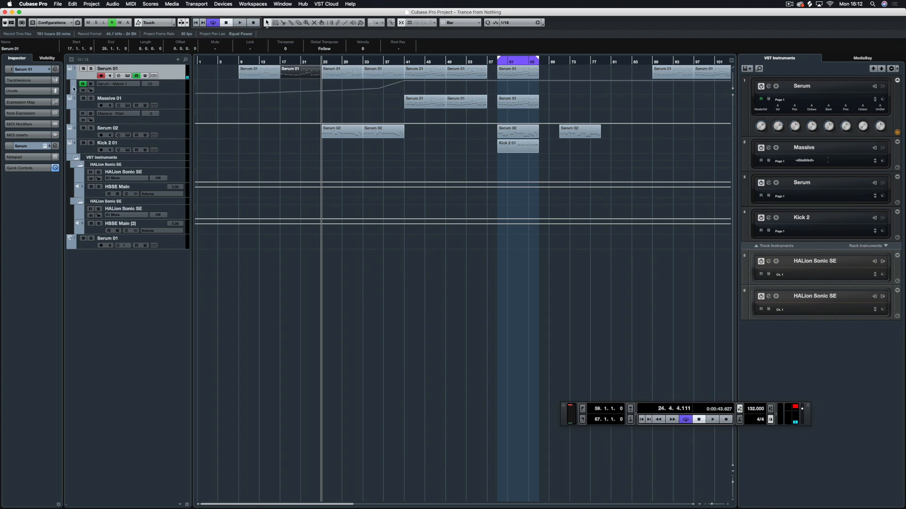
Try rearranging the Serum 01 parts around bars 17 to 25, and undo the last change.
mouse_move(258, 78)
mouse_down()
mouse_move(311, 74)
mouse_move(259, 74)
mouse_up()
drag(343, 83, 296, 71)
key(super+z)
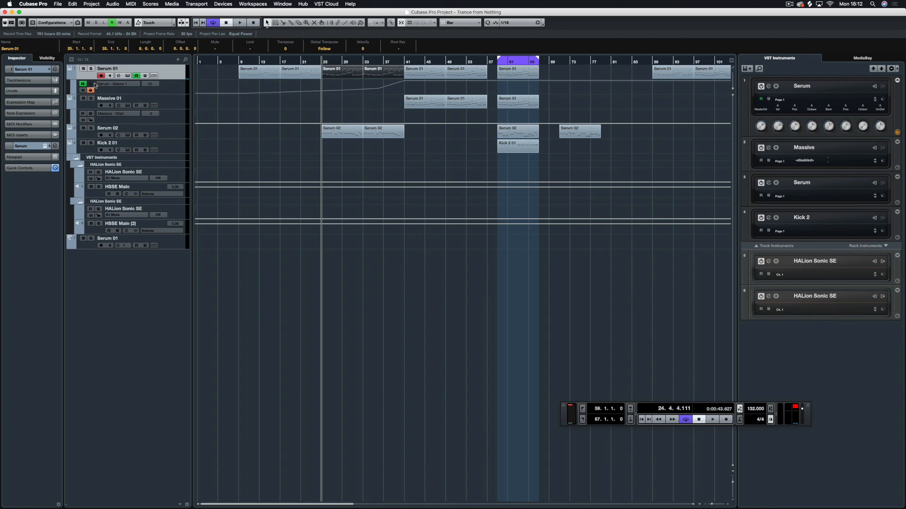
Make the Macro 1 automation peak at 100 in bar 40 and drop to 0 at bar 41, playing the transition before and after.
click(396, 66)
key(space)
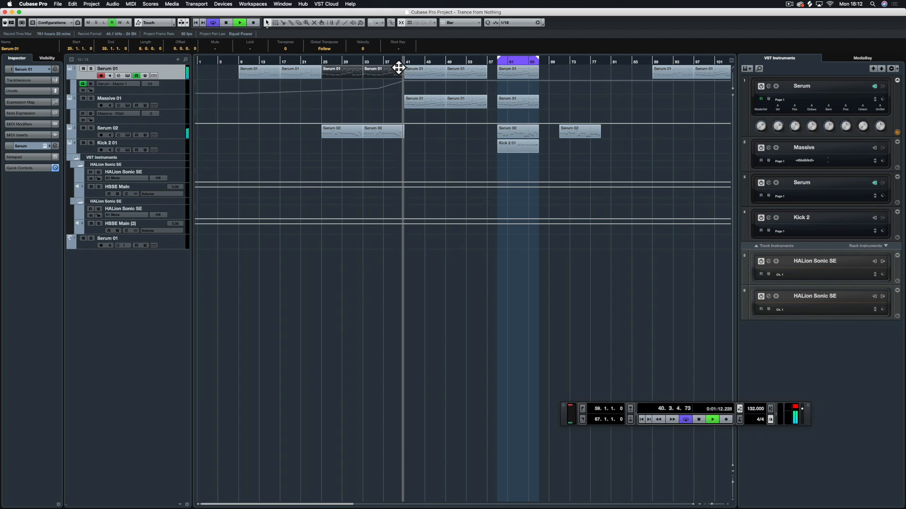
key(space)
click(404, 83)
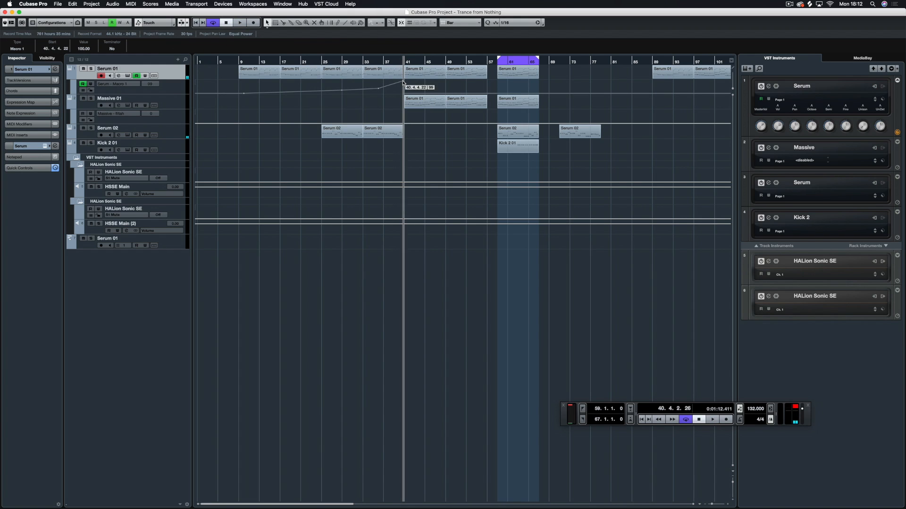
drag(399, 83, 404, 84)
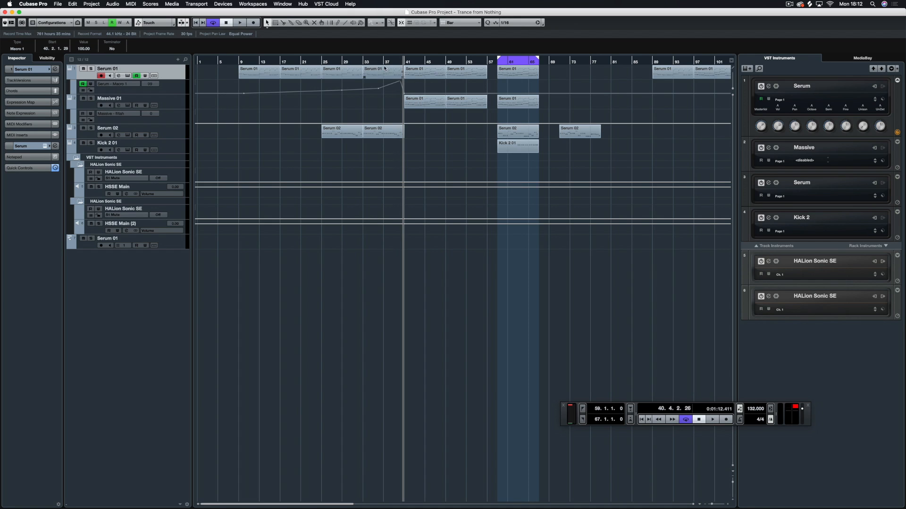
key(space)
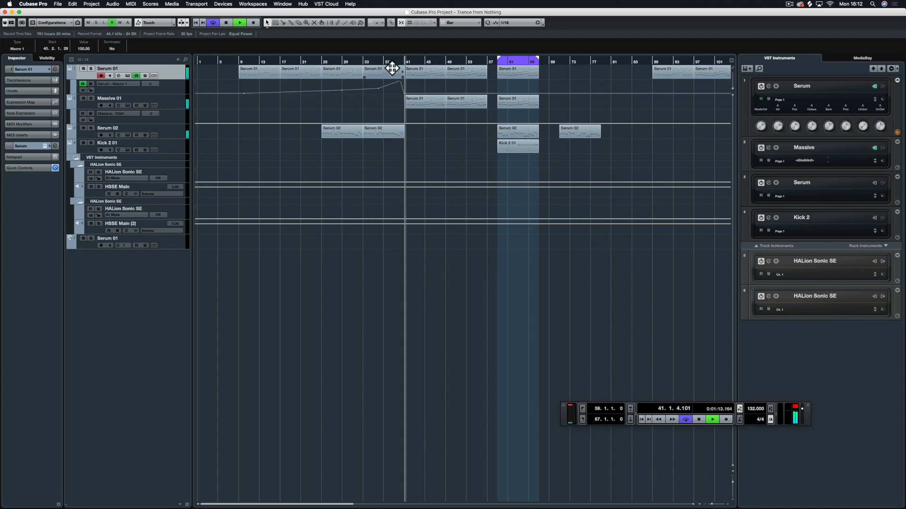
Solo the Massive 01 track, view its Massive instrument in place of Serum during playback, and close the plug-in window.
click(91, 98)
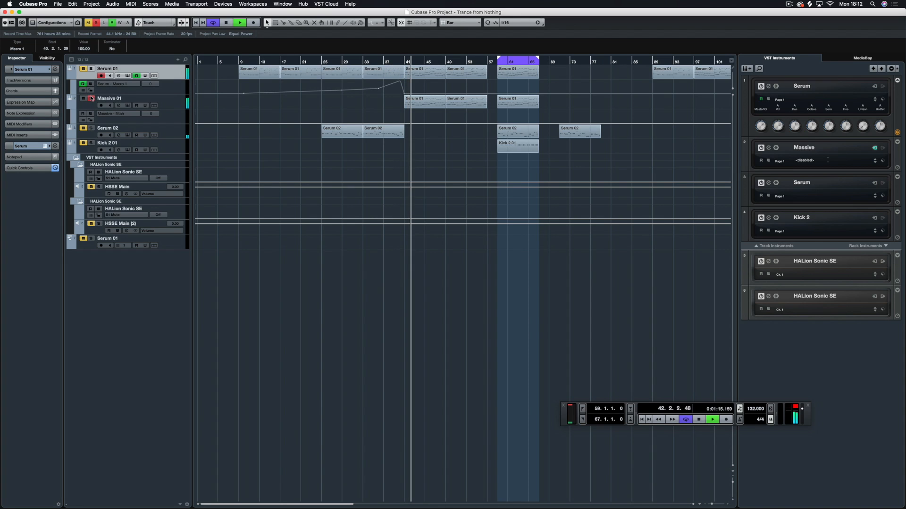
click(46, 146)
key(space)
click(170, 101)
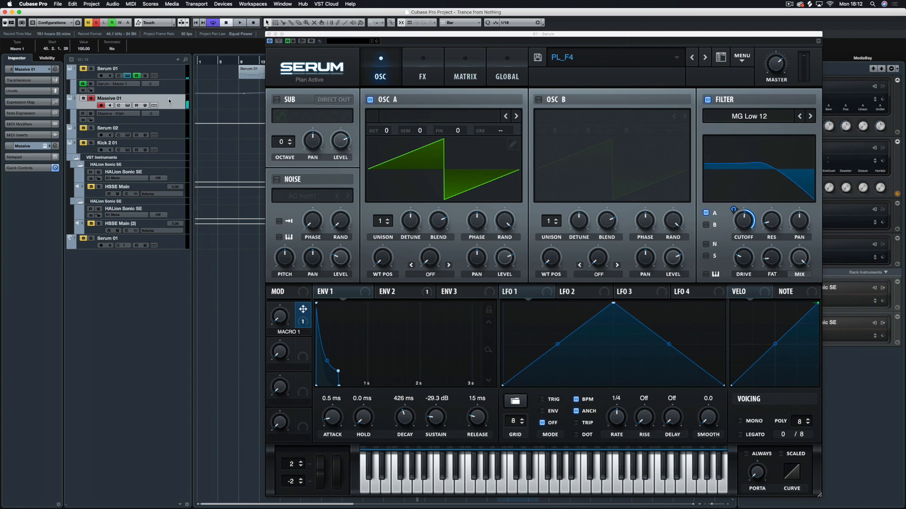
click(46, 146)
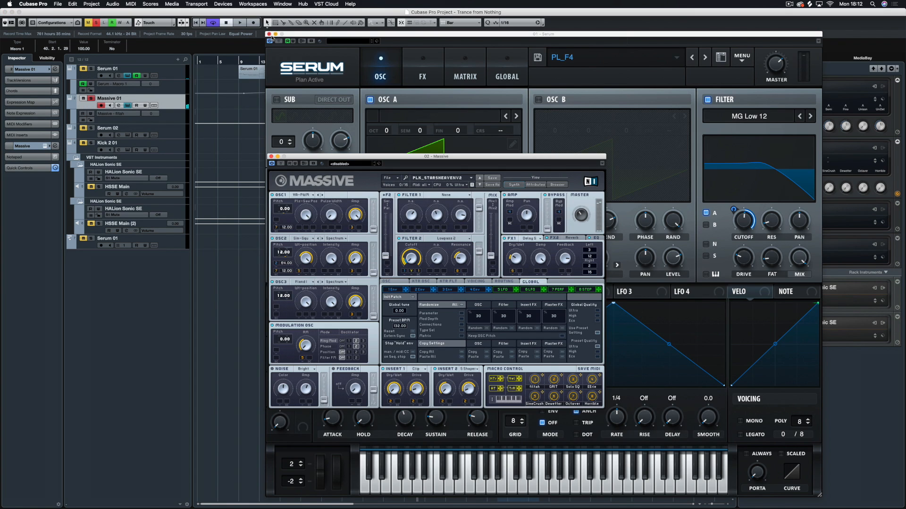
click(269, 34)
drag(417, 156, 361, 34)
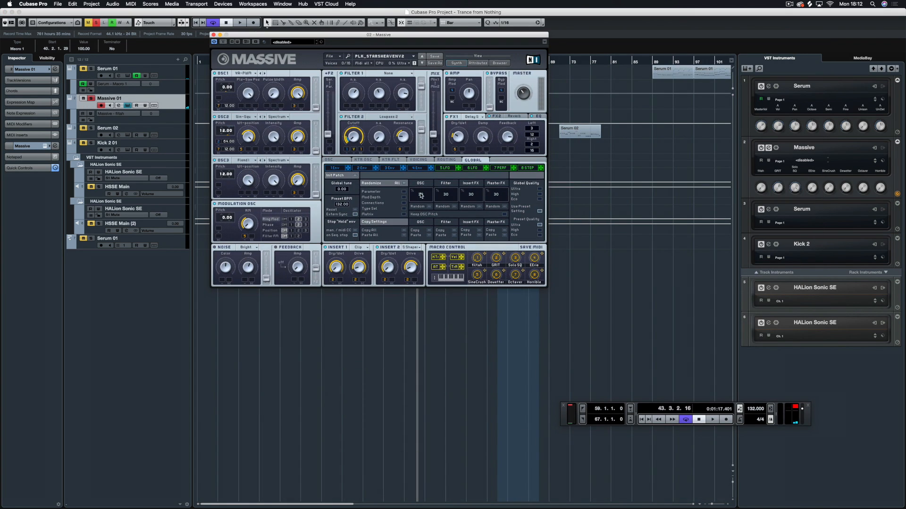
key(space)
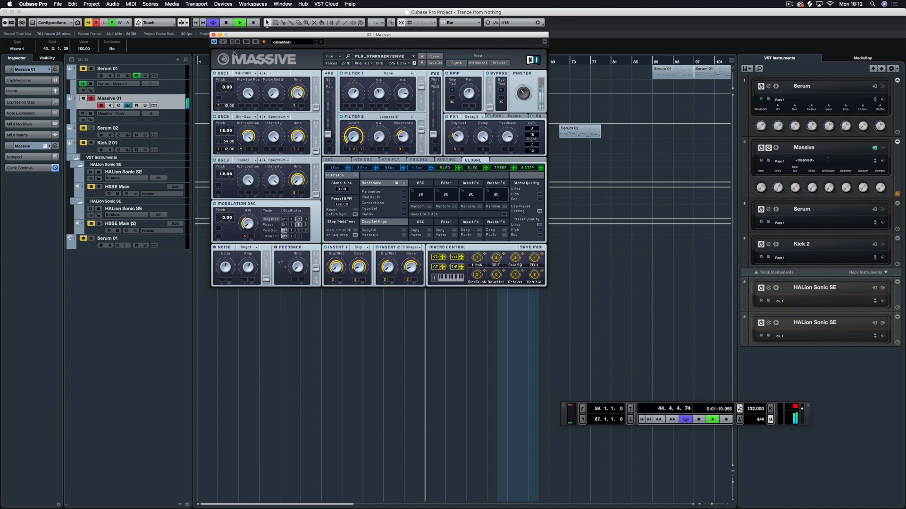
click(214, 35)
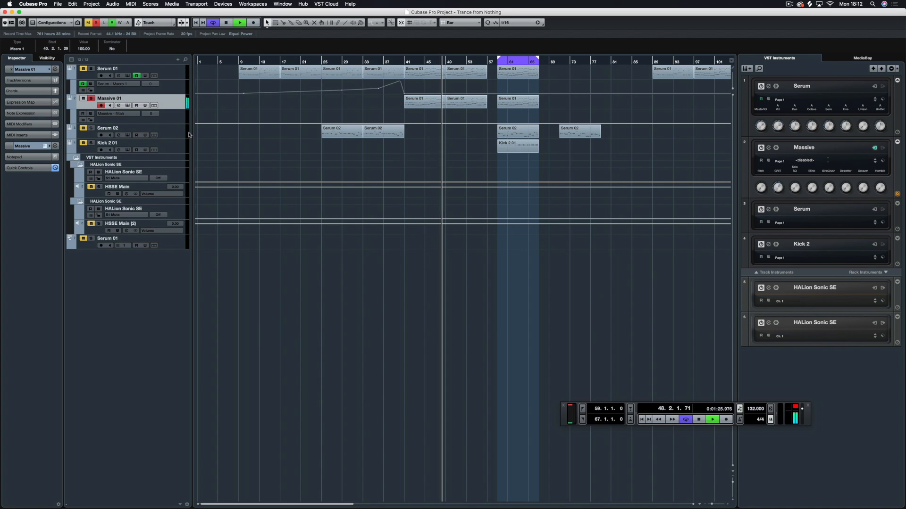
Open the Massive 01 track's instrument, examine the Massive patch while the project plays, and close it again.
key(space)
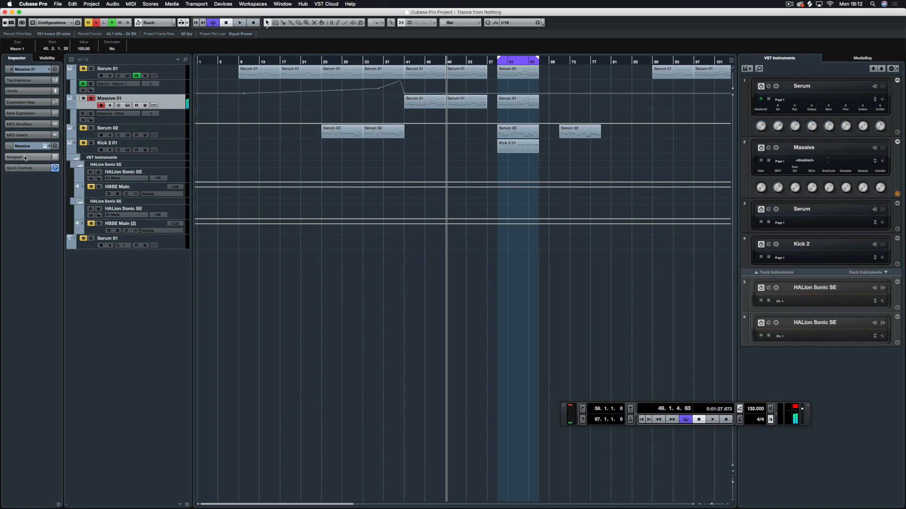
click(47, 146)
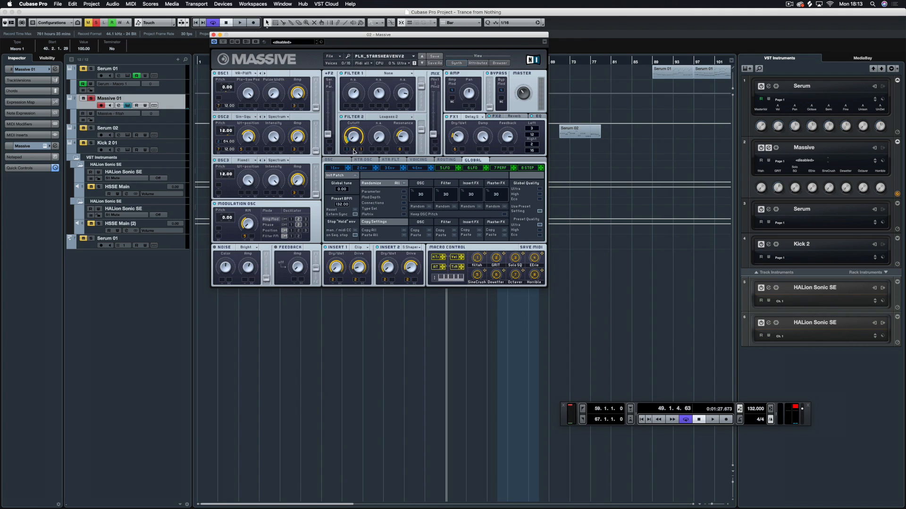
key(space)
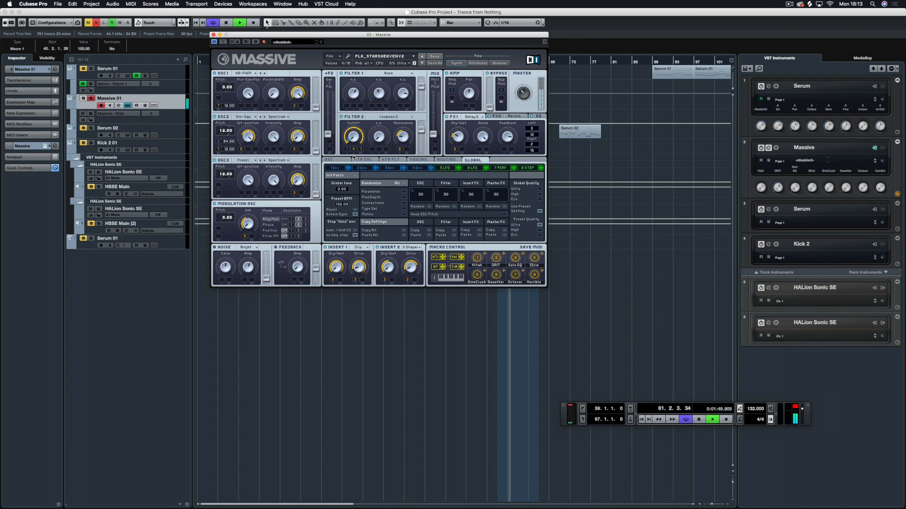
click(213, 35)
key(space)
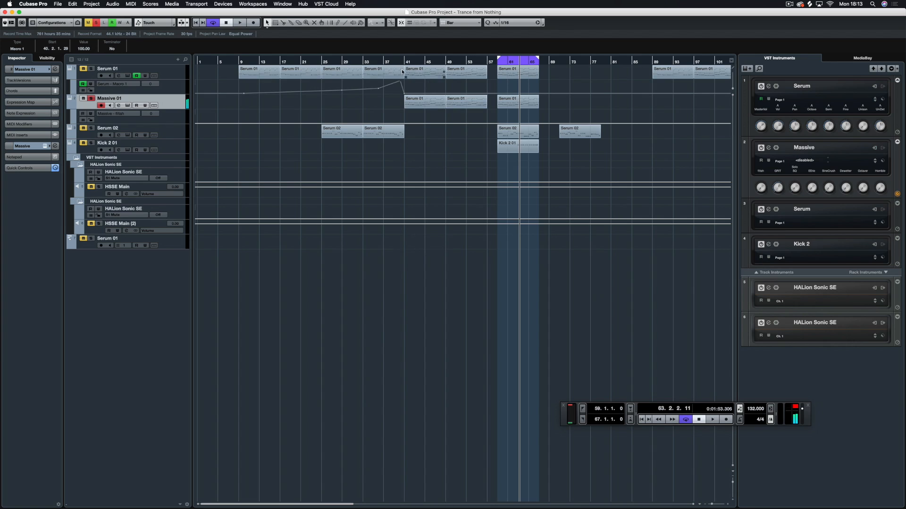
Draw Massive 01's automation rising from bar 41 through a low point at bar 49 to bar 57, enable automation reading, and play it.
click(384, 62)
click(405, 124)
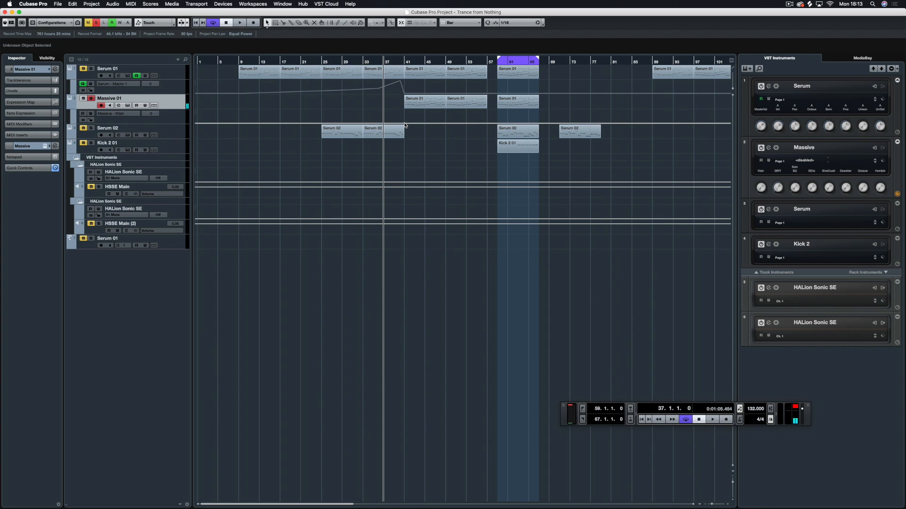
click(483, 113)
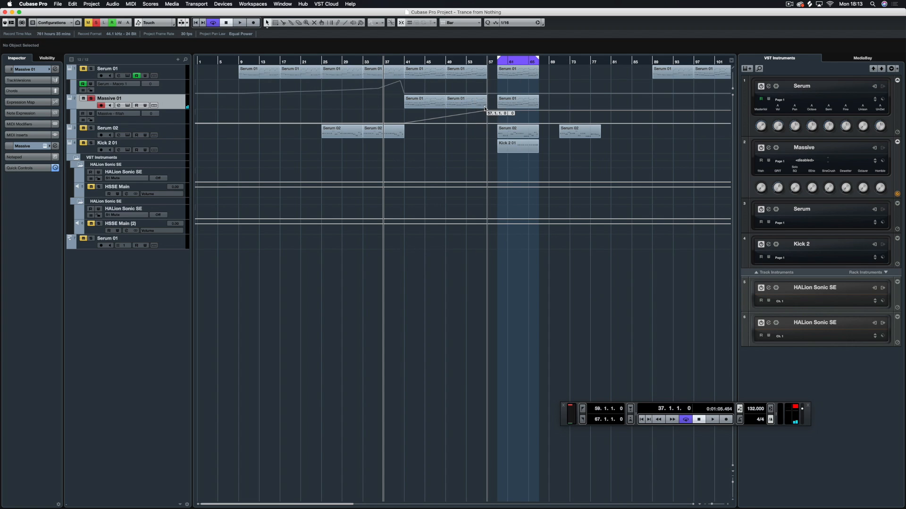
click(445, 123)
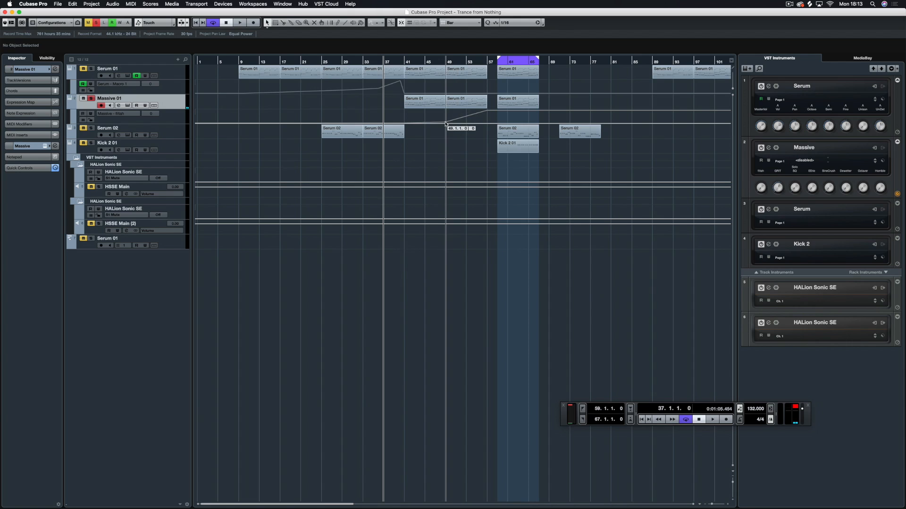
click(84, 114)
click(436, 62)
key(space)
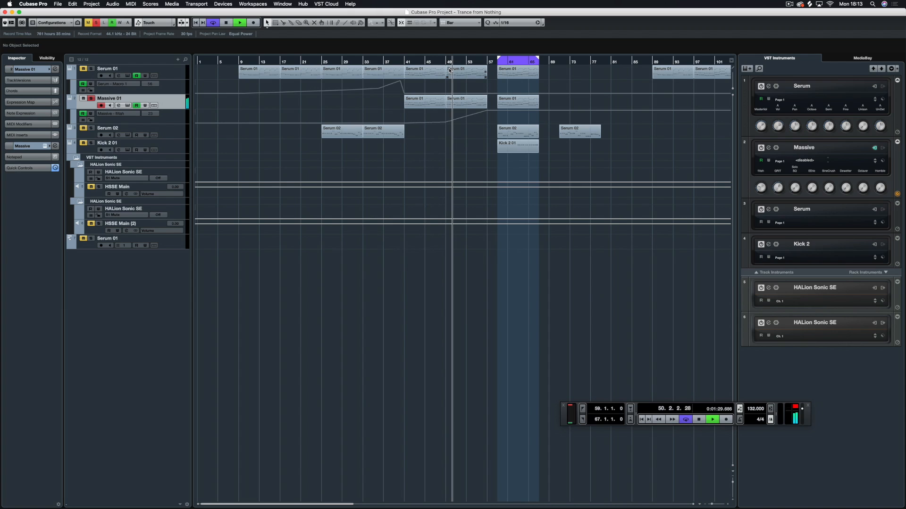
key(space)
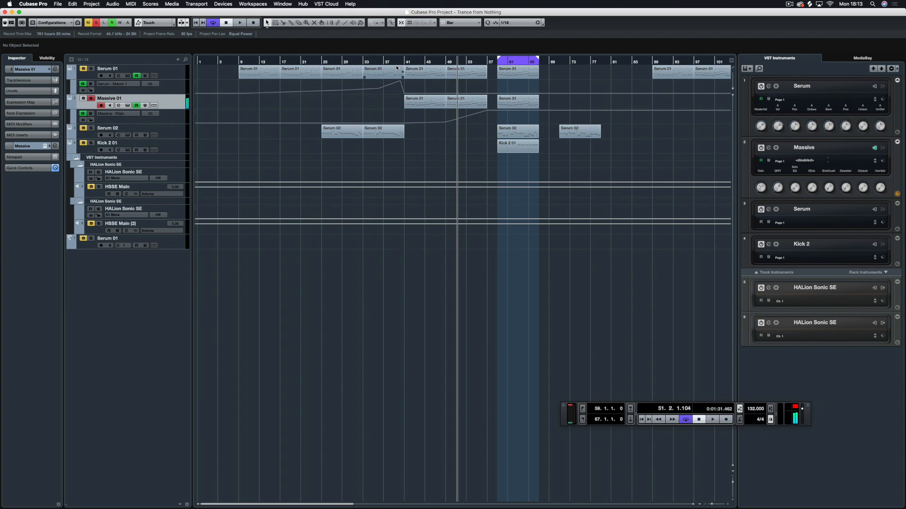
Copy the two Serum 01 parts from bars 25 to 41 onto the Massive 01 track, starting at bar 25.
drag(399, 63, 390, 63)
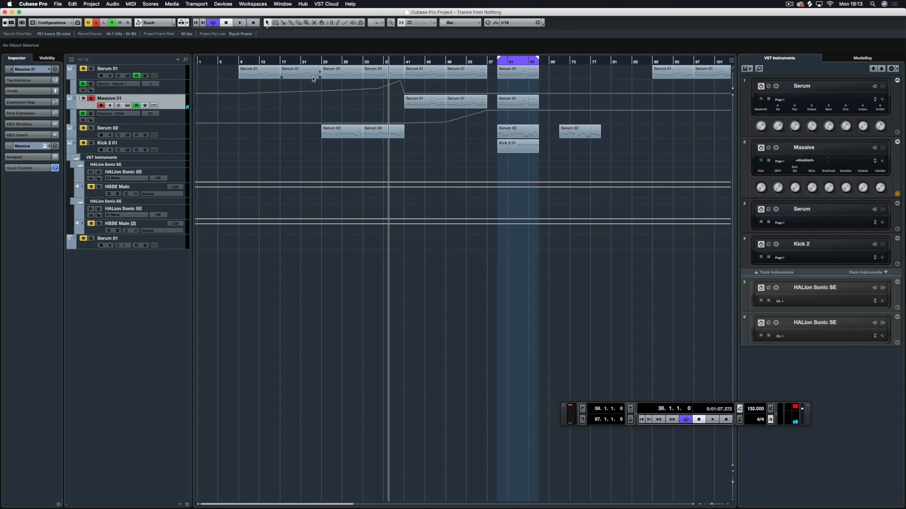
drag(346, 72, 338, 114)
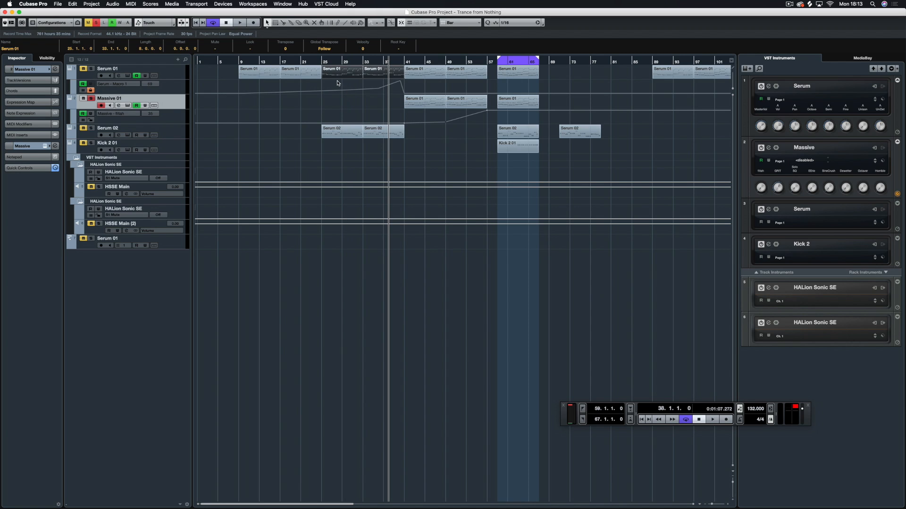
key(super+v)
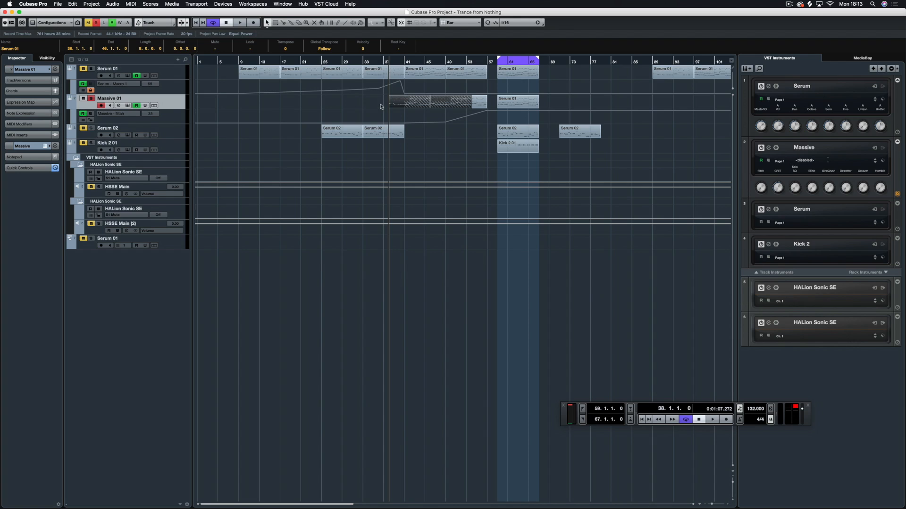
drag(336, 102, 328, 103)
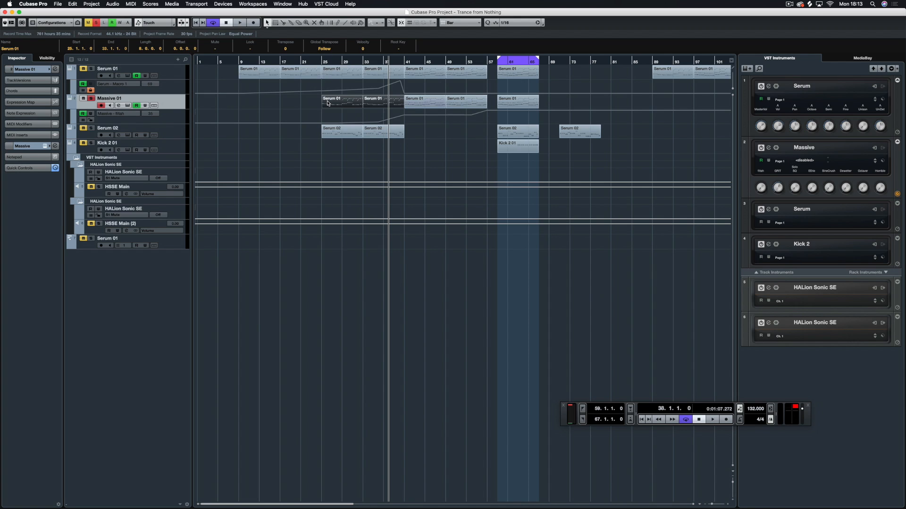
While playing from bar 25, shape Massive 01's automation with 0 at bar 9, 13.89 near bar 36, a peak in bar 40 and a drop at bar 41.
click(325, 64)
key(space)
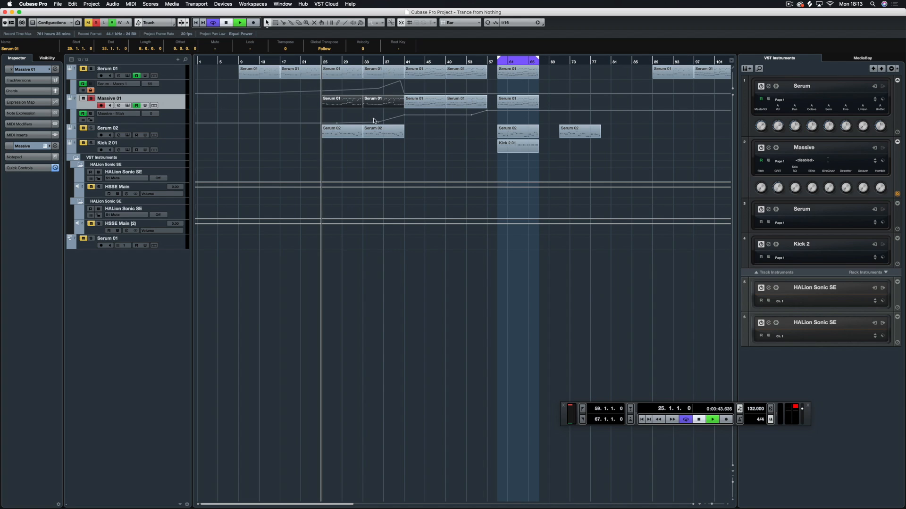
drag(405, 115, 405, 124)
click(401, 113)
drag(402, 113, 401, 111)
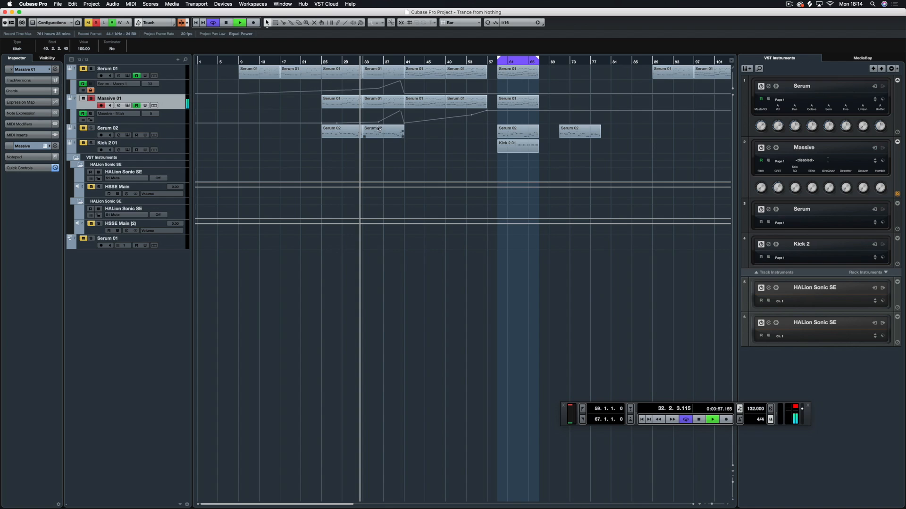
click(238, 123)
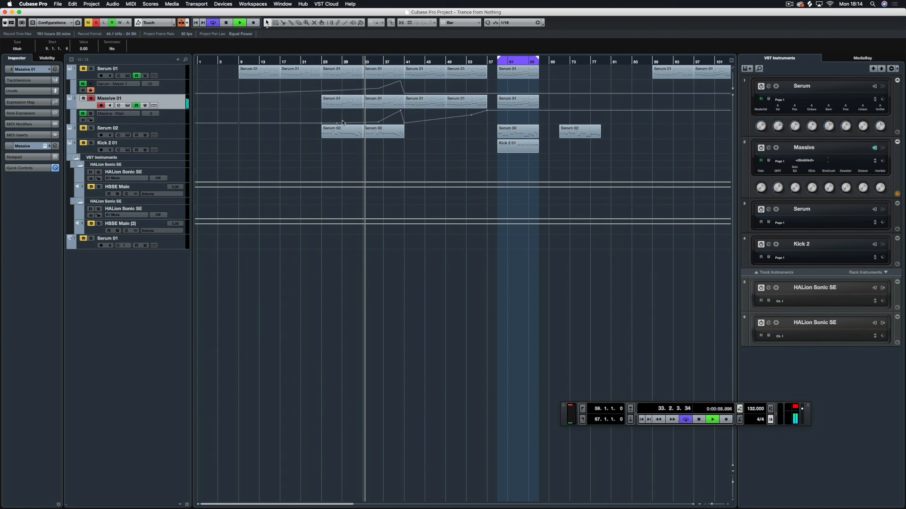
click(377, 123)
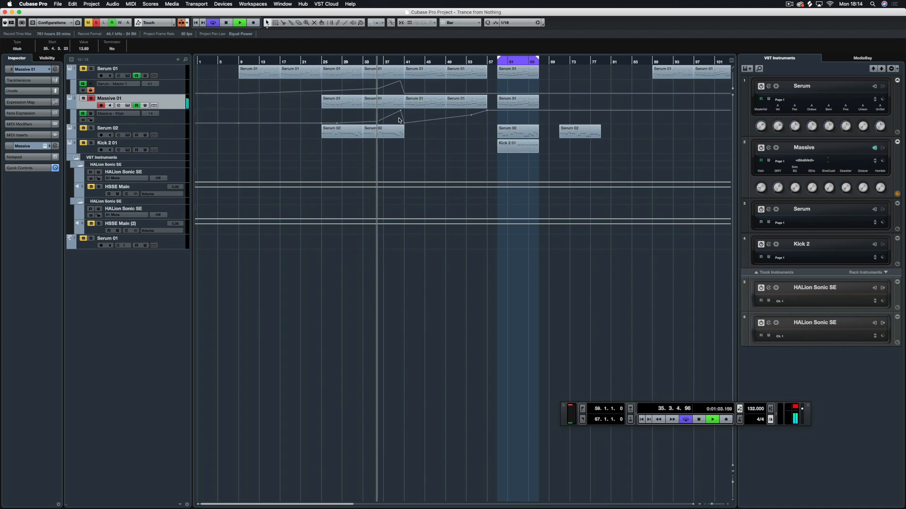
Clear all track solos, ramp Serum 01's Macro 1 automation from 25 near bar 49 up to bar 57, and save the project.
click(91, 69)
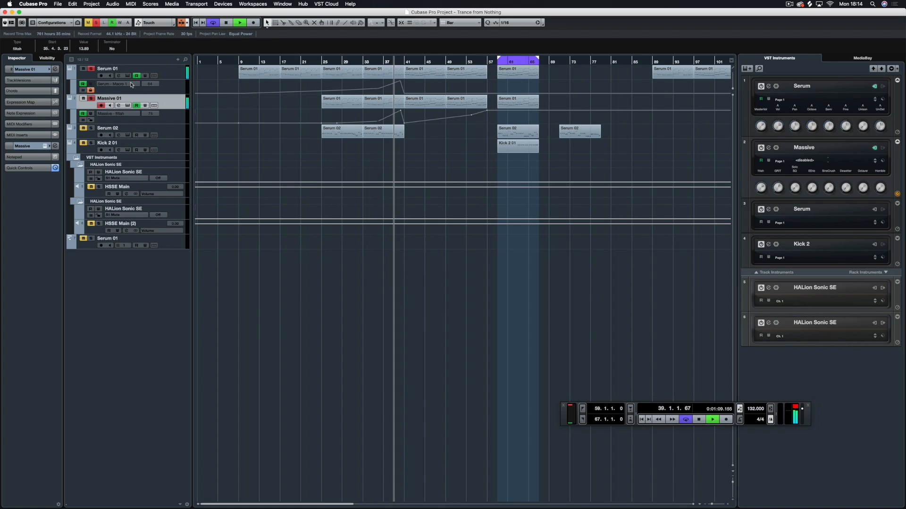
click(96, 23)
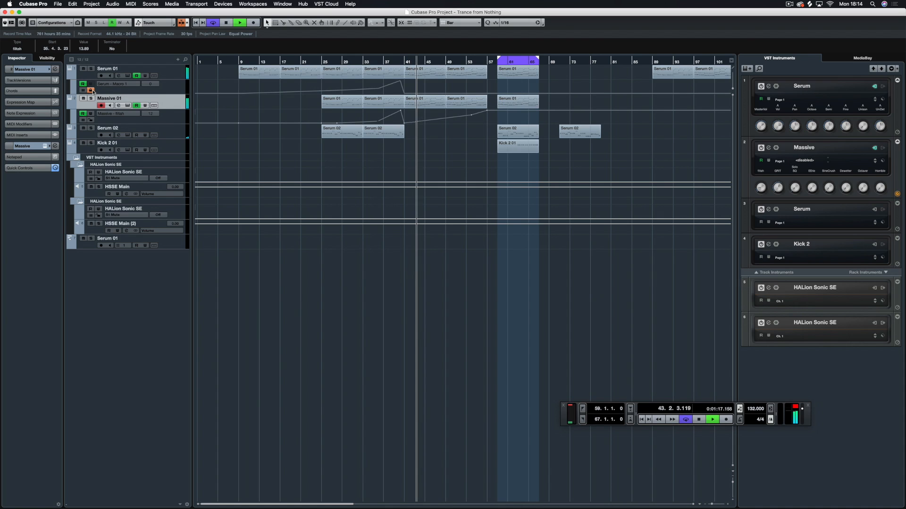
drag(487, 86, 486, 80)
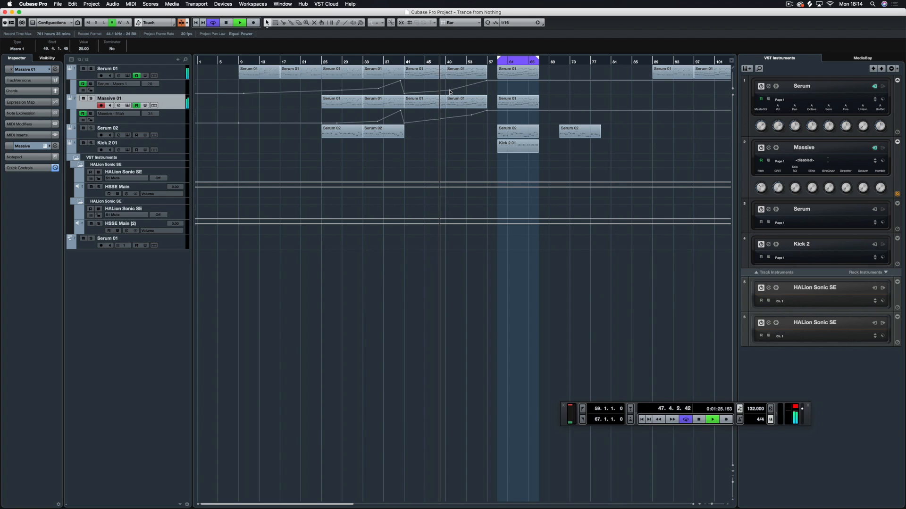
scroll(447, 98, up, 1)
key(super+s)
scroll(443, 105, up, 7)
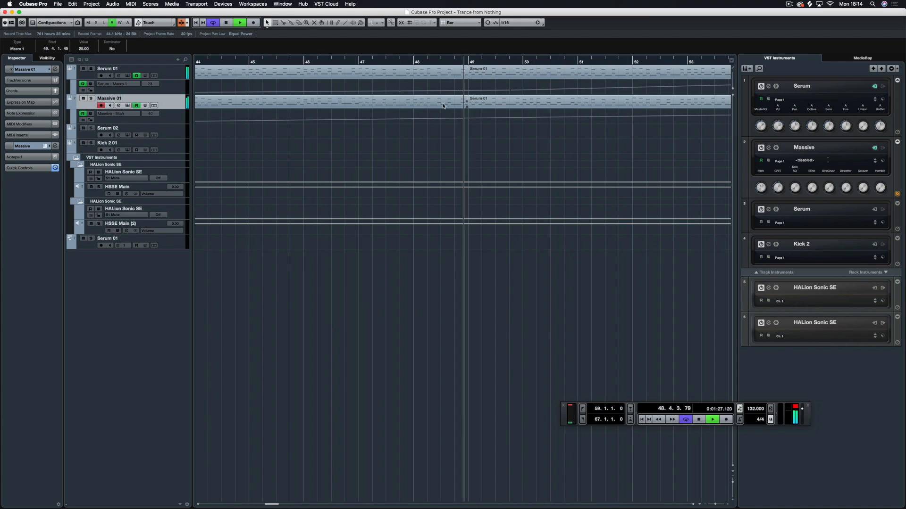
scroll(443, 104, down, 6)
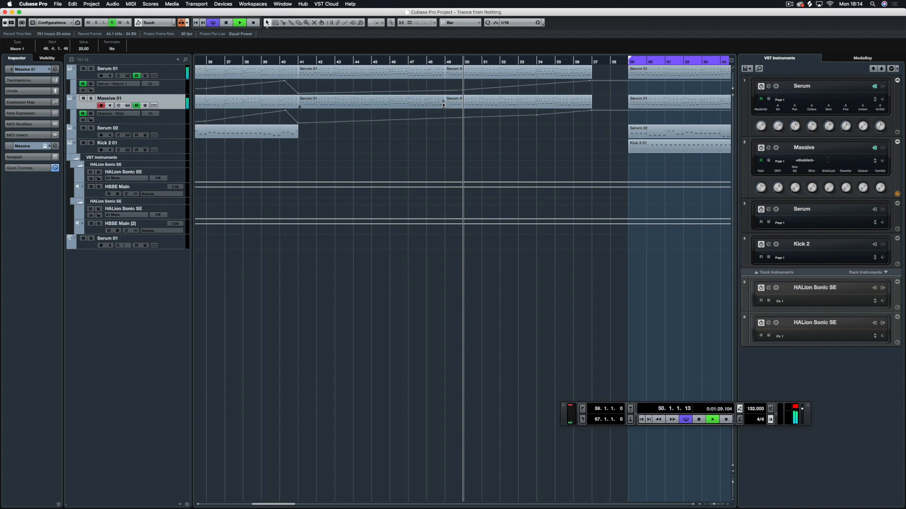
scroll(443, 105, down, 5)
key(space)
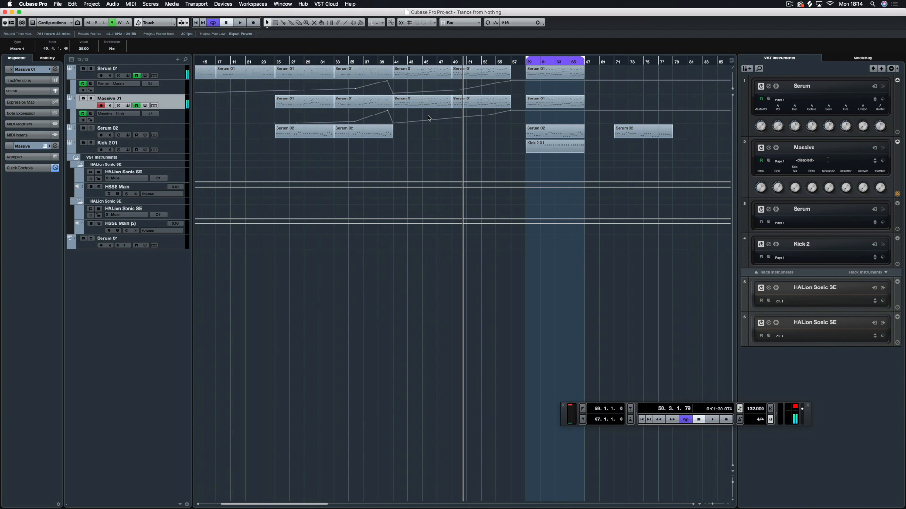
scroll(428, 118, left, 2)
scroll(428, 118, down, 3)
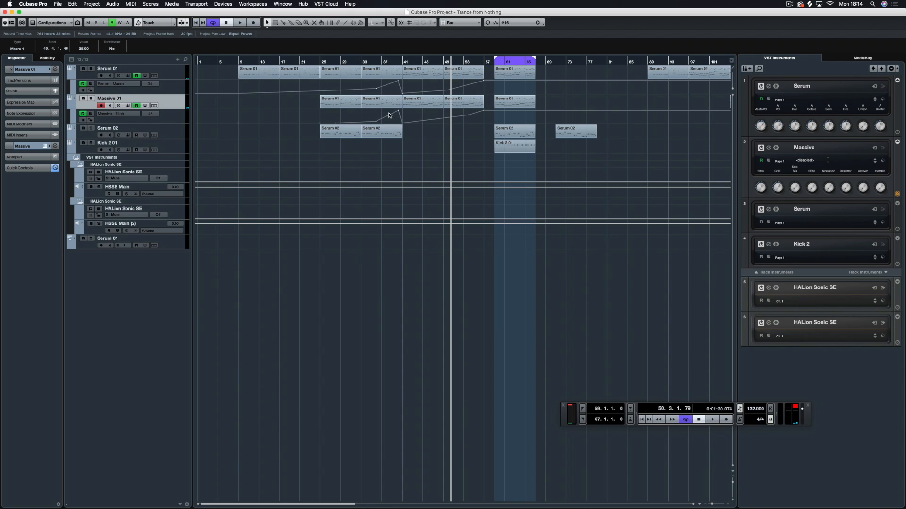
Play from bar 9, open the first Serum 01 part, and transpose the low notes in bars 11 and 12 up to D2.
click(241, 61)
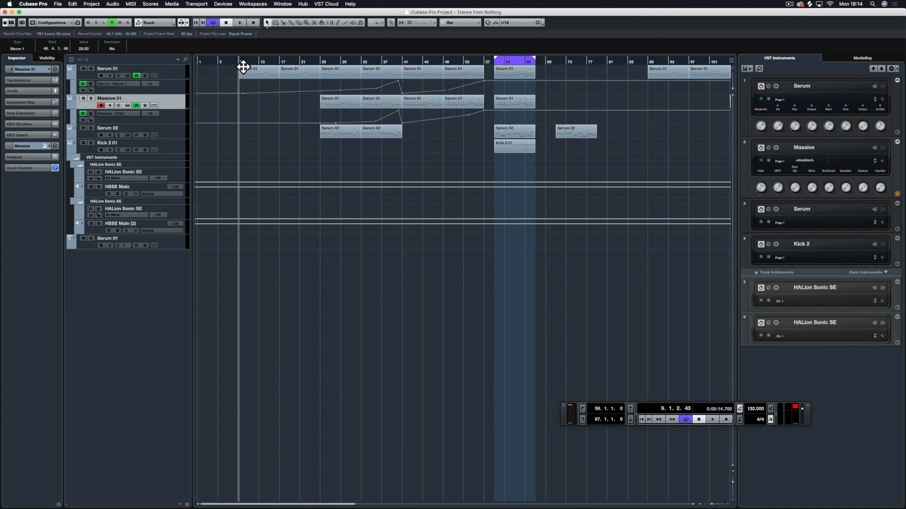
key(space)
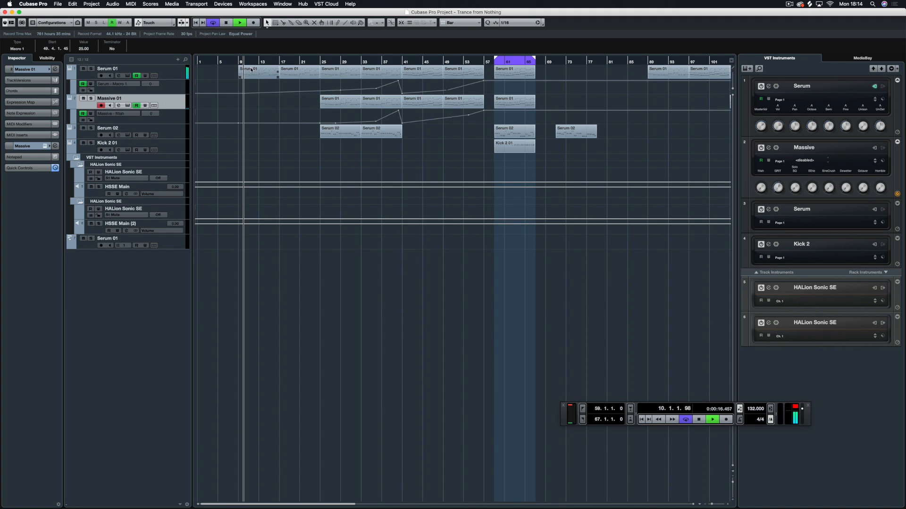
click(268, 72)
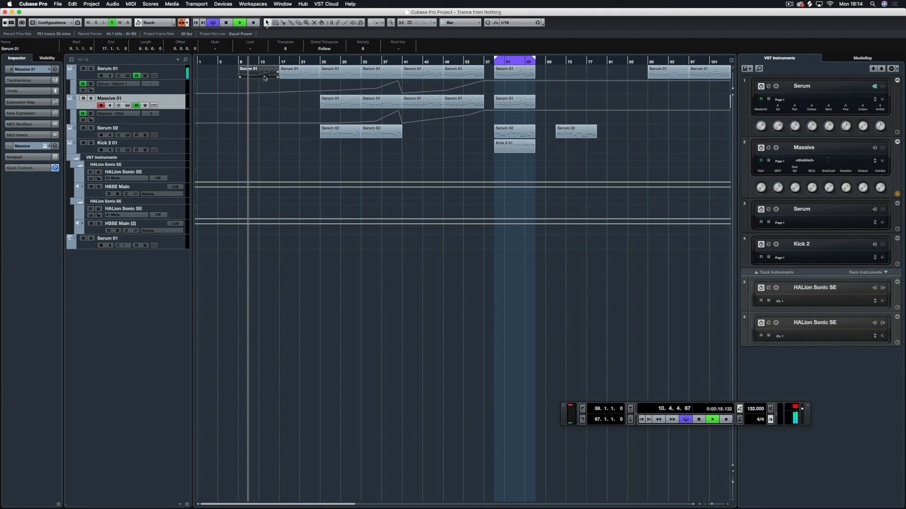
double_click(266, 77)
drag(259, 287, 443, 344)
key(Up)
key(Up)
key(Up)
key(Up)
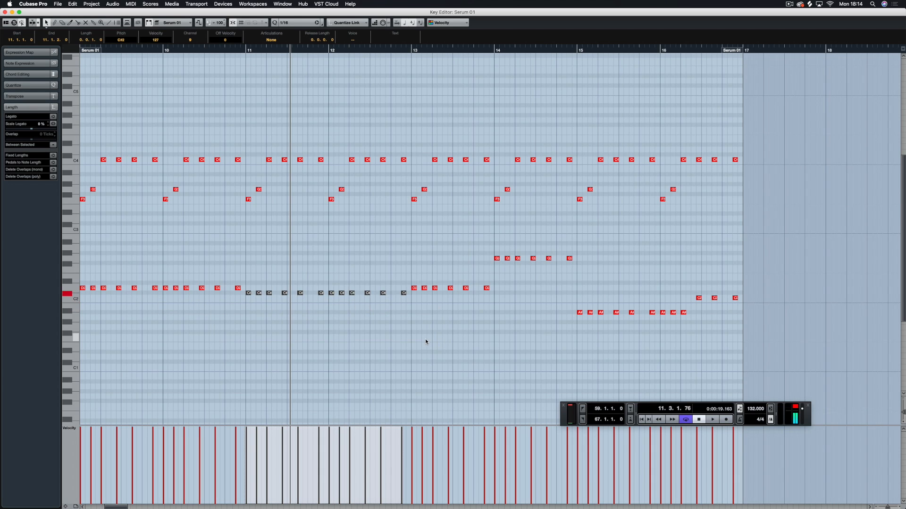
Move the low notes of bar 14 down and those of bars 15 and 16 up to D2, and play the part from bar 9.
drag(485, 252, 613, 273)
key(Down)
key(Down)
key(Down)
key(Down)
key(Down)
drag(563, 309, 701, 324)
key(Up)
key(Up)
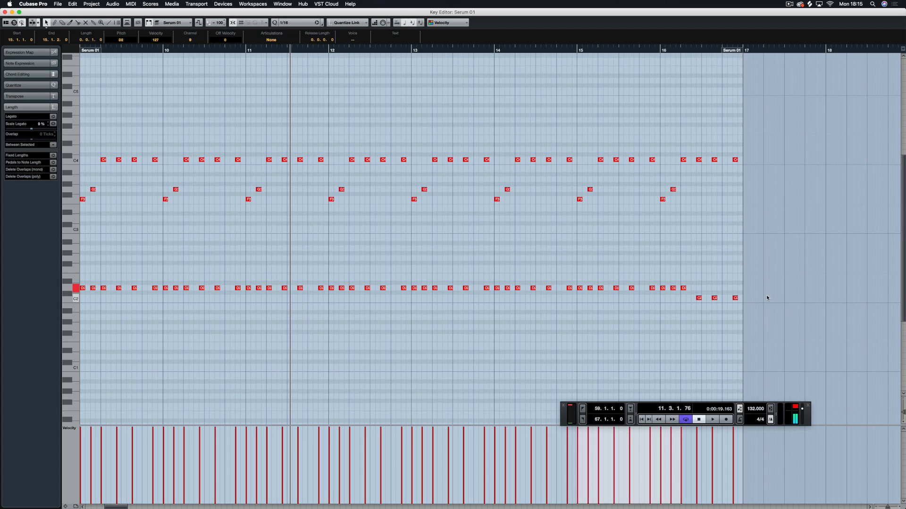
key(super+w)
click(241, 63)
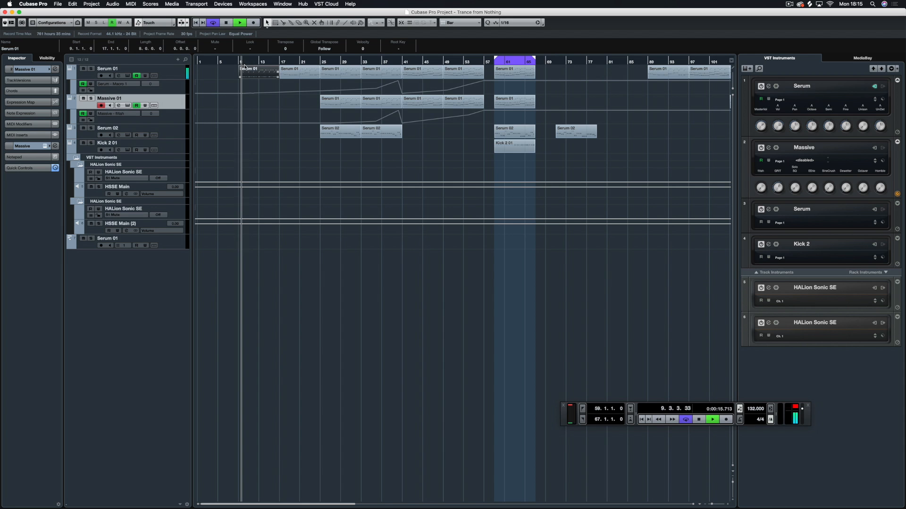
Move the Kick 2 01 part to bar 9 and loop playback over it from bar 9 to bar 17.
drag(504, 147, 263, 149)
key(space)
key(space)
click(240, 61)
key(p)
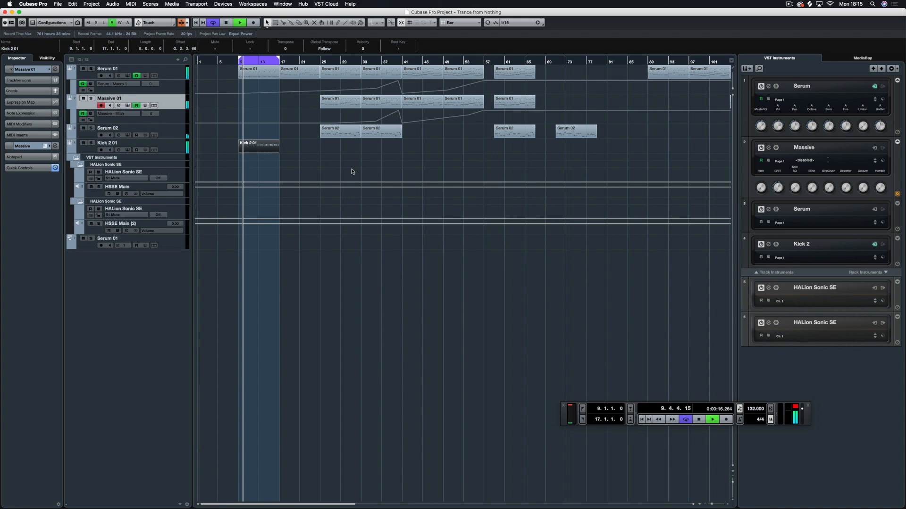
Add one Nexus instrument track routed to Stereo Out.
click(746, 69)
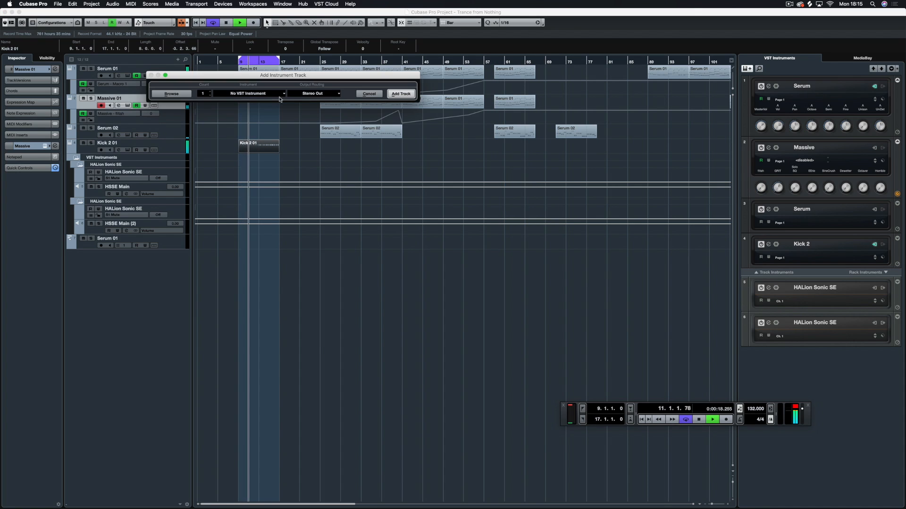
click(250, 93)
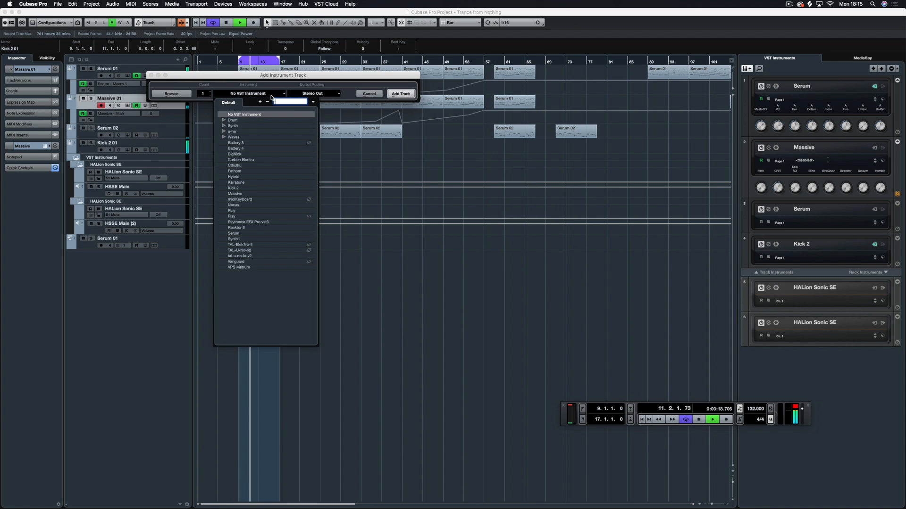
click(232, 206)
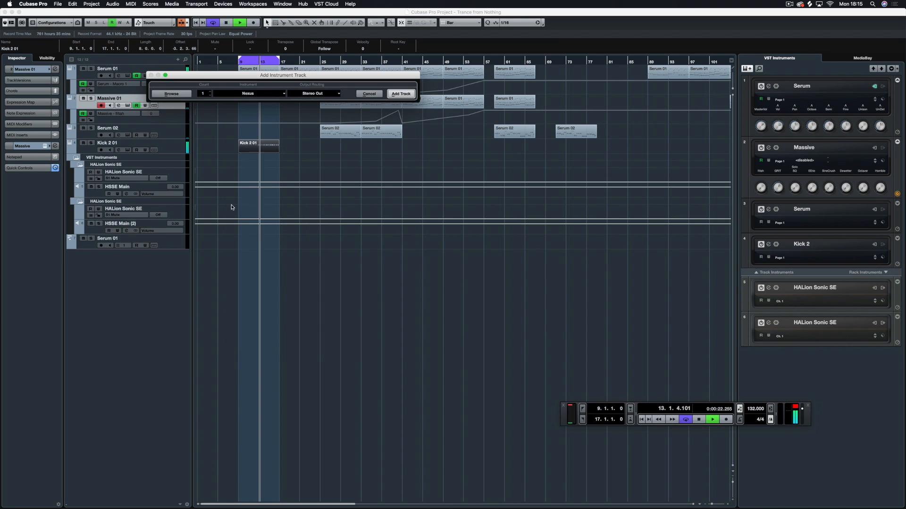
click(408, 95)
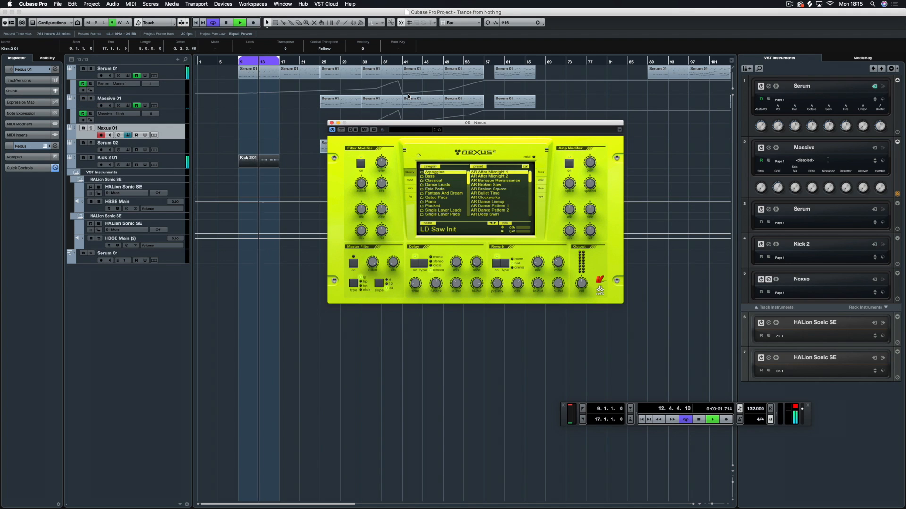
Stop playback, load the BA Basslead Drive 2 preset from Nexus's XP Trance Leads category, and close the instrument window.
key(space)
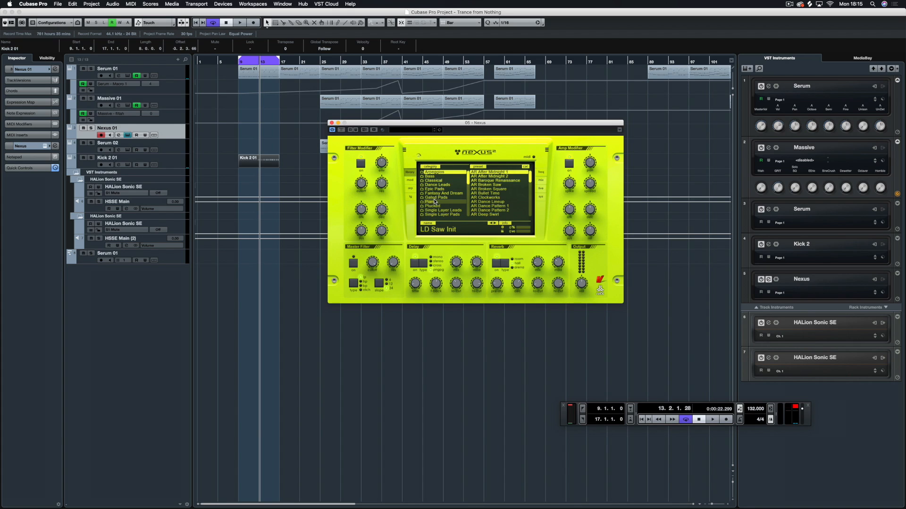
scroll(437, 200, down, 10)
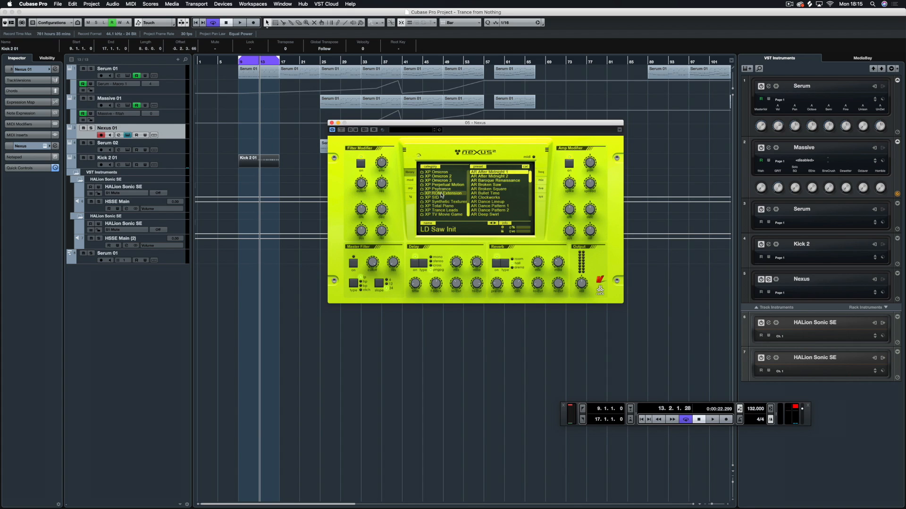
click(444, 211)
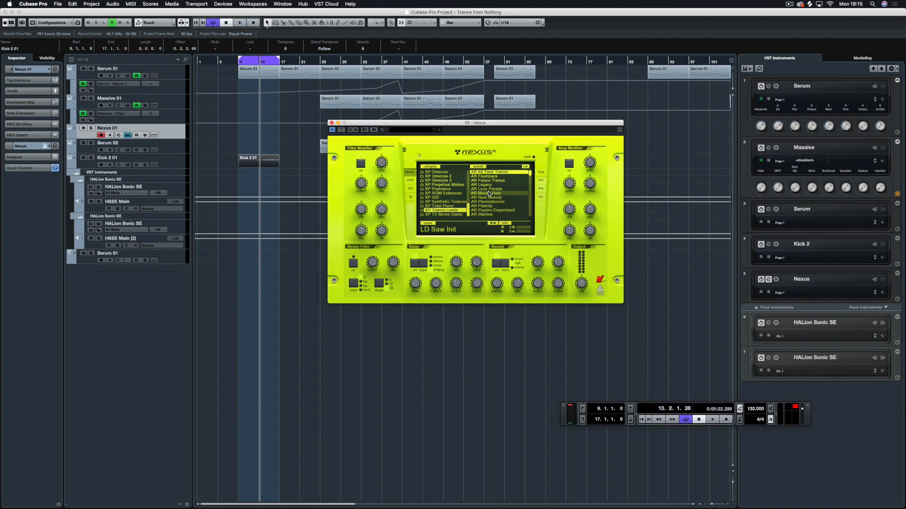
scroll(490, 194, down, 6)
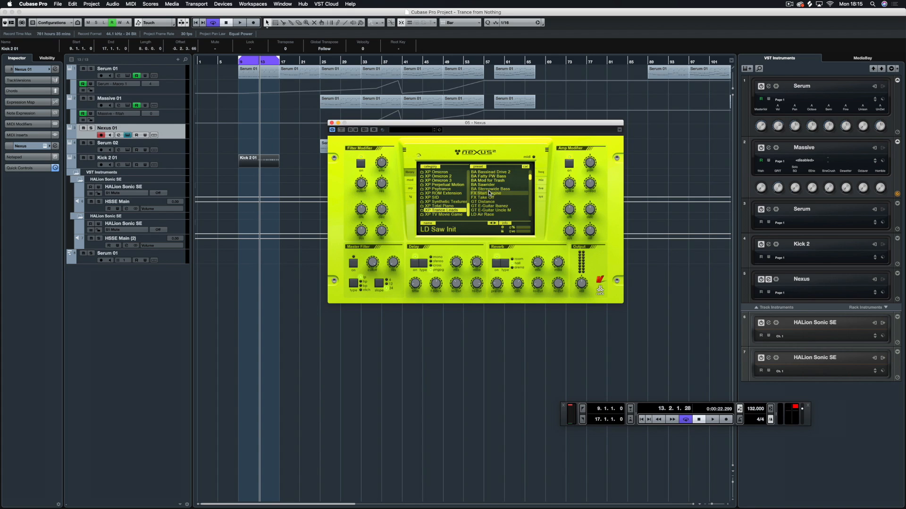
click(497, 173)
mouse_move(370, 264)
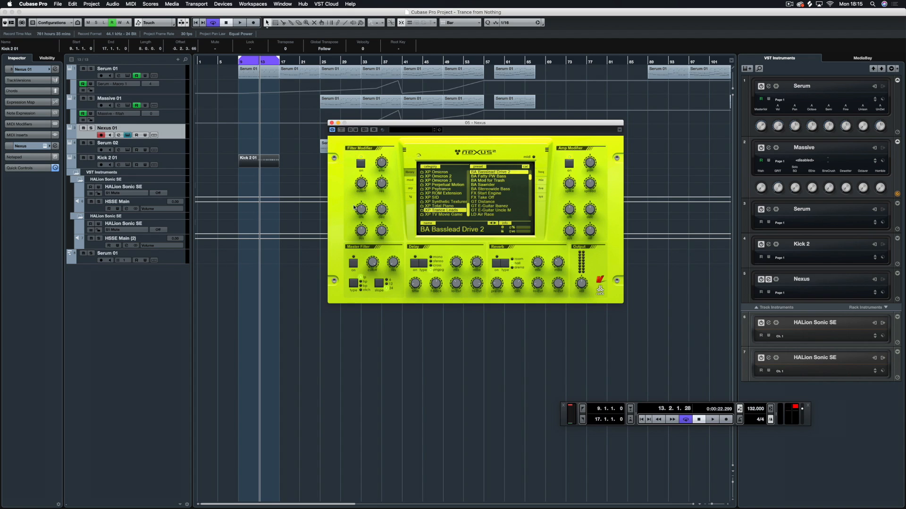
click(332, 123)
Copy the bar 9 Serum 01 part to the Nexus 01 track and delete all its notes above the low bass row.
click(281, 140)
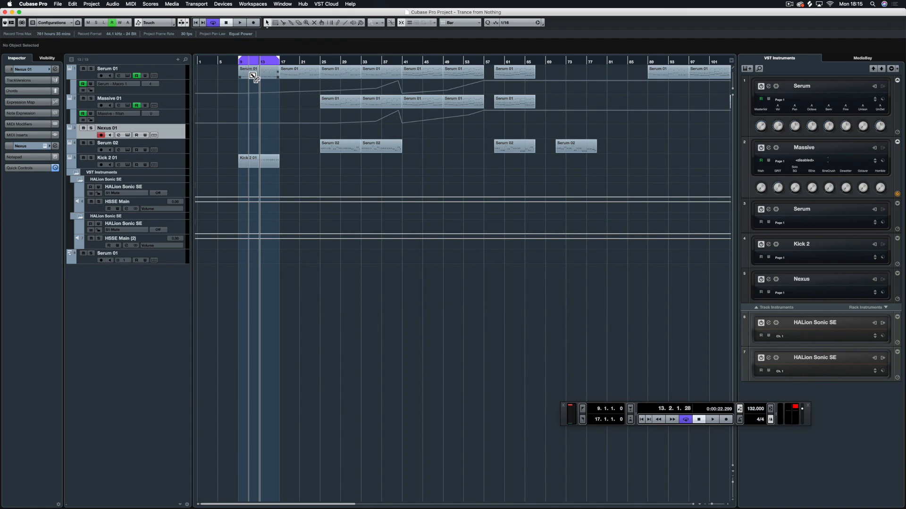
drag(251, 94, 255, 133)
double_click(255, 134)
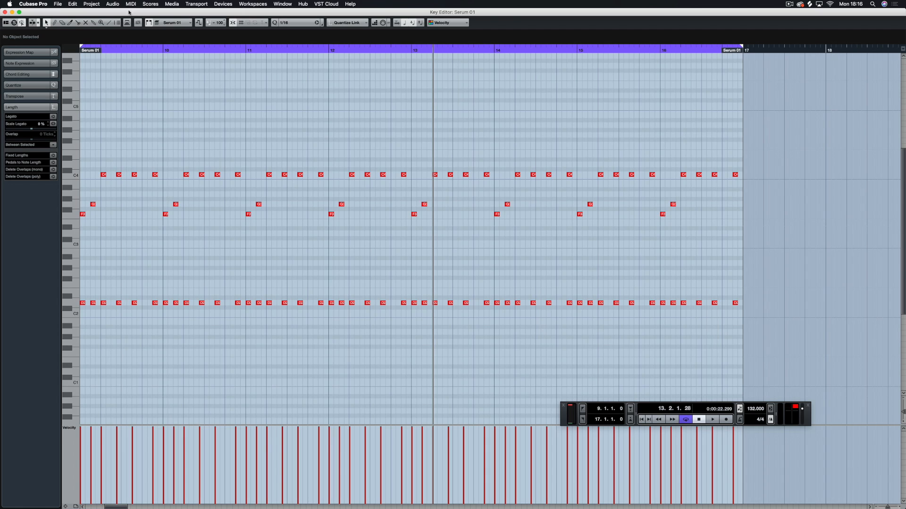
drag(784, 145, 89, 231)
key(Delete)
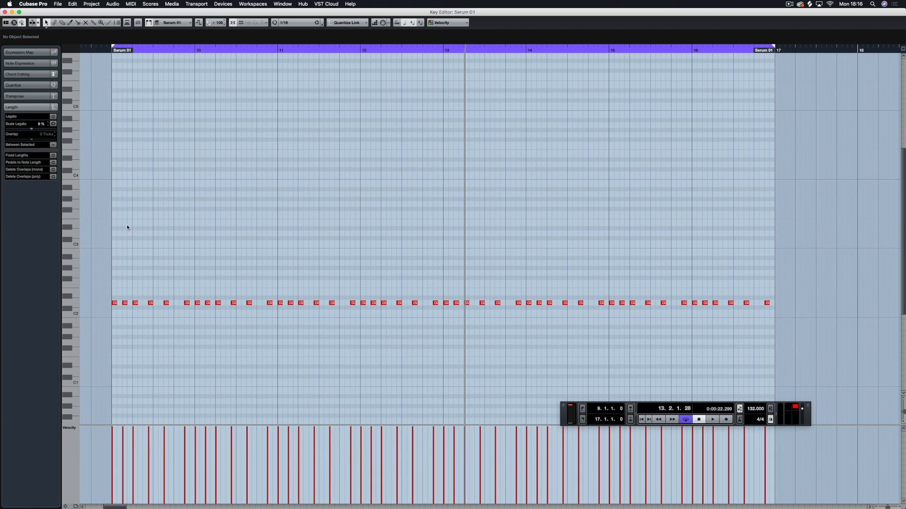
Play the copied bass part from bar 9 with the Nexus 01 track soloed, and reopen the part in the Key Editor.
key(space)
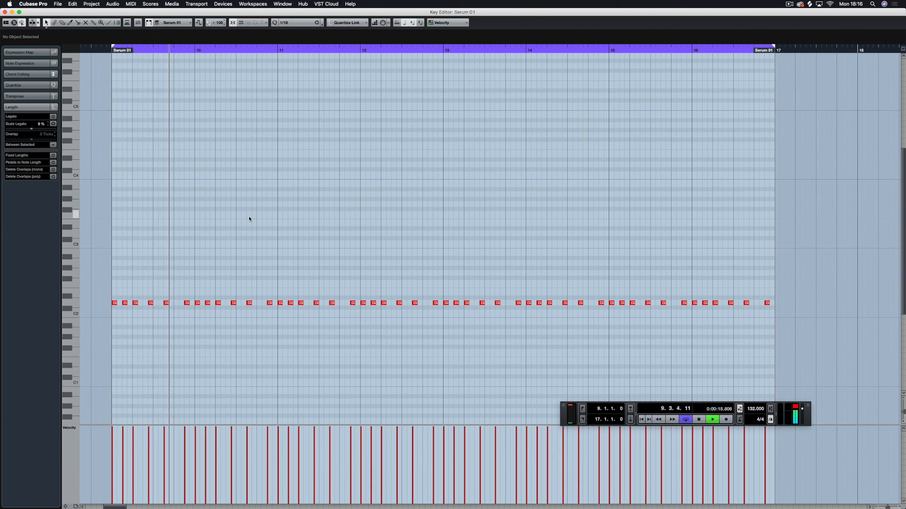
key(Return)
click(91, 128)
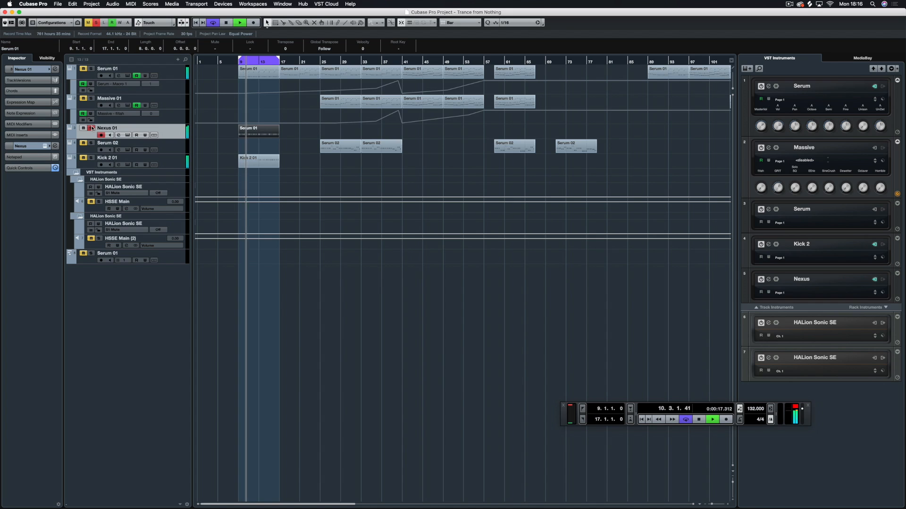
double_click(257, 135)
scroll(270, 256, up, 10)
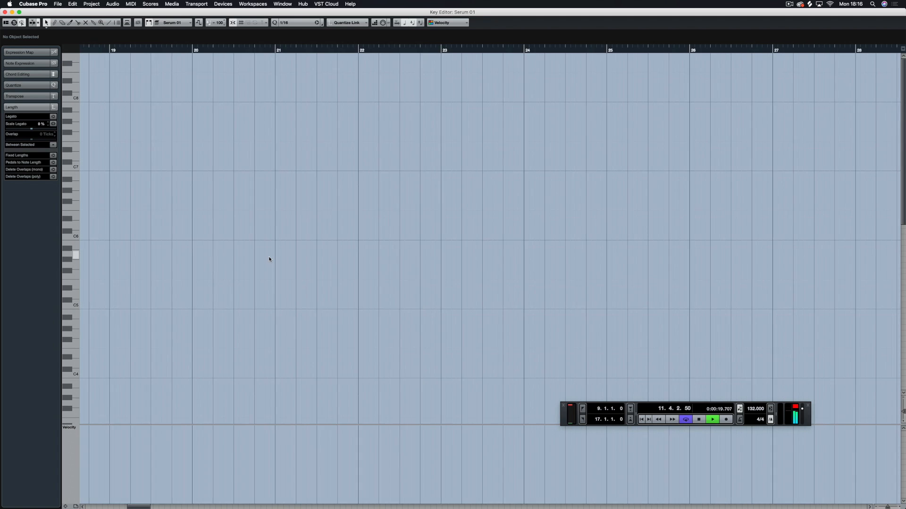
key(Return)
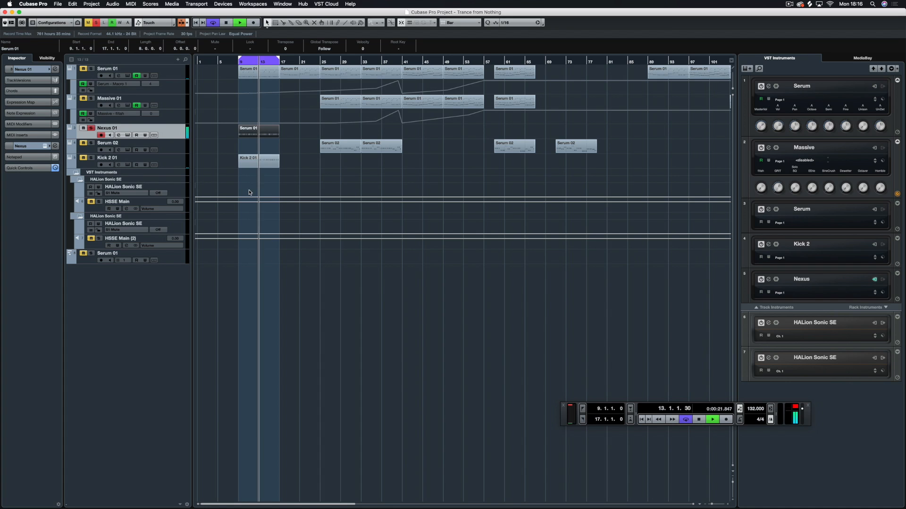
key(Return)
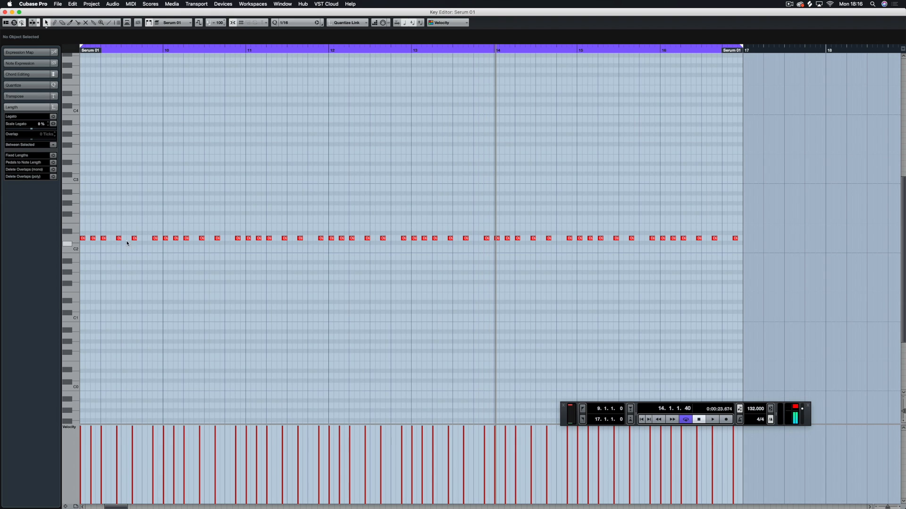
Delete the first bass note of every bar from 9 to 16 in the Nexus part.
click(83, 239)
key(Delete)
click(250, 237)
key(Delete)
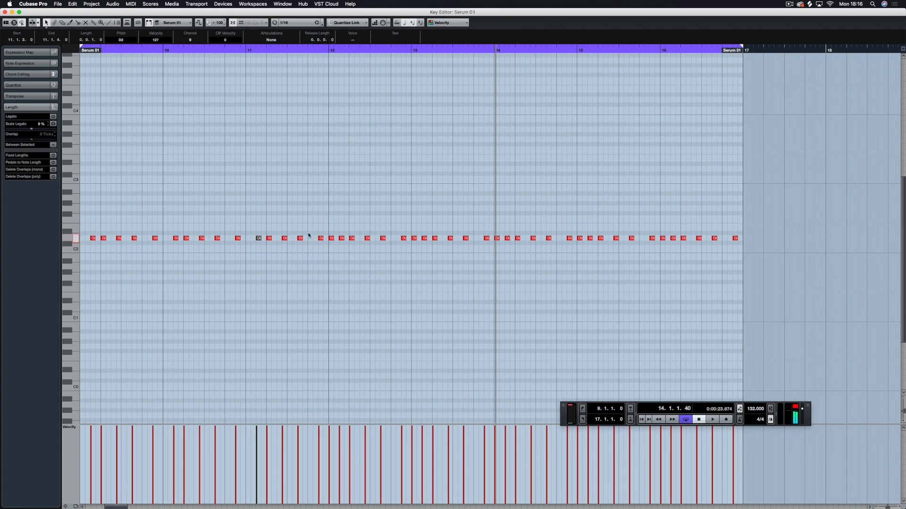
click(331, 238)
key(Delete)
click(413, 238)
key(Delete)
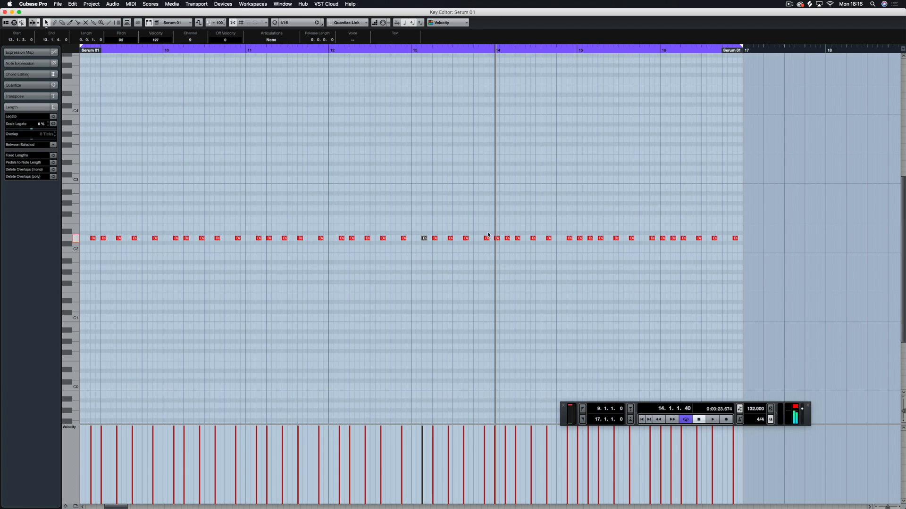
click(497, 238)
key(Delete)
click(579, 238)
key(Delete)
click(663, 238)
key(Delete)
Play the thinned bass part from bar 9 with the Kick 2 01 track soloed alongside Nexus 01.
key(space)
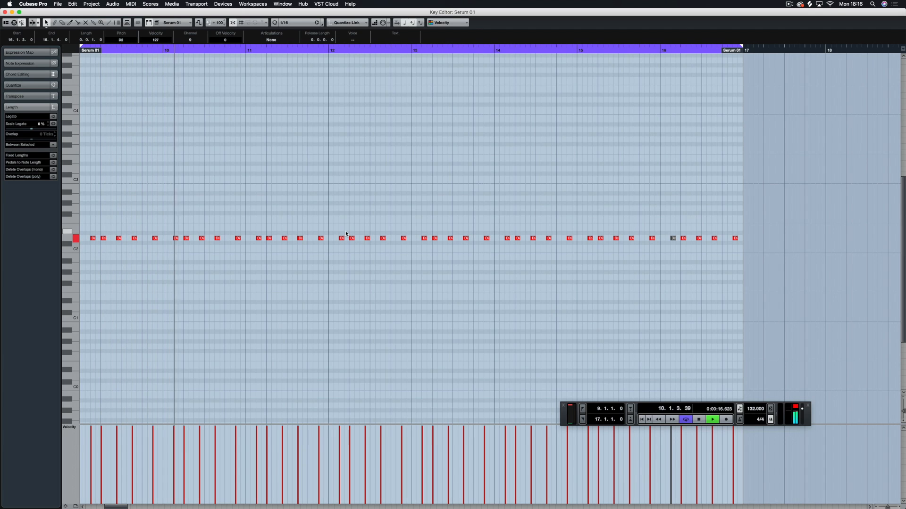
key(Return)
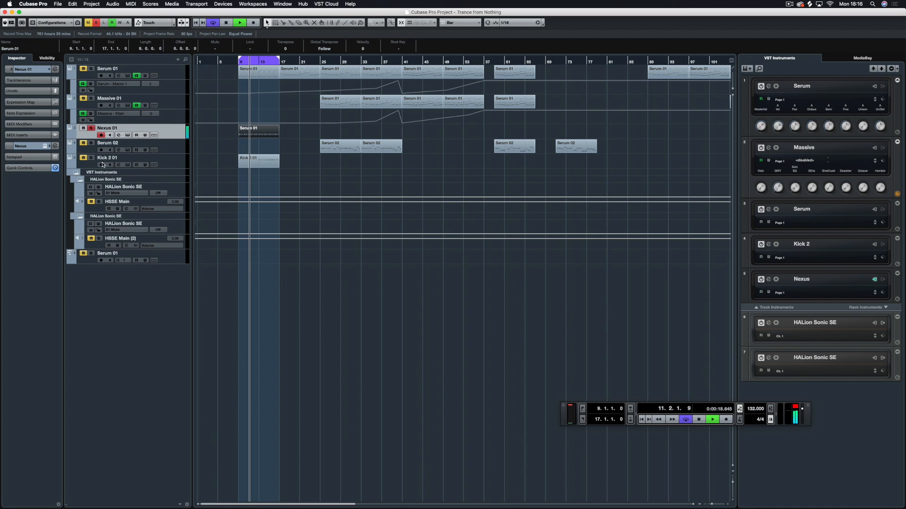
key(space)
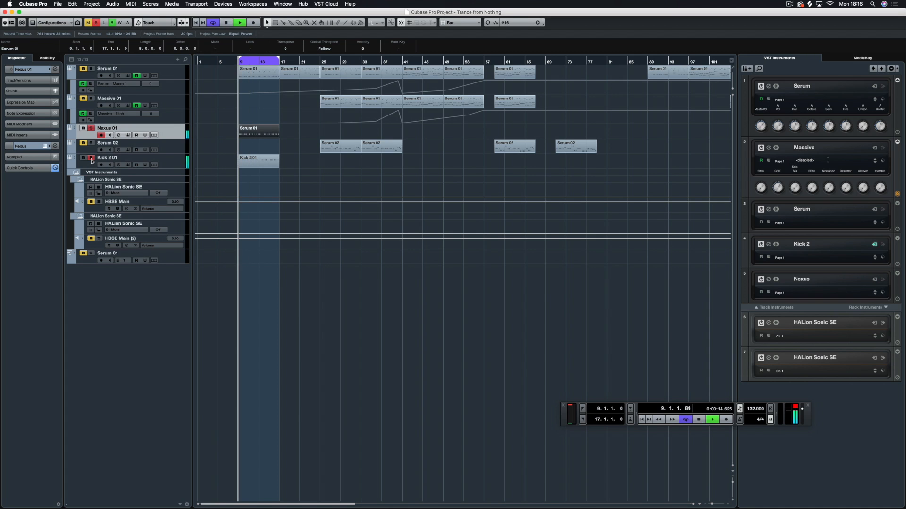
double_click(257, 131)
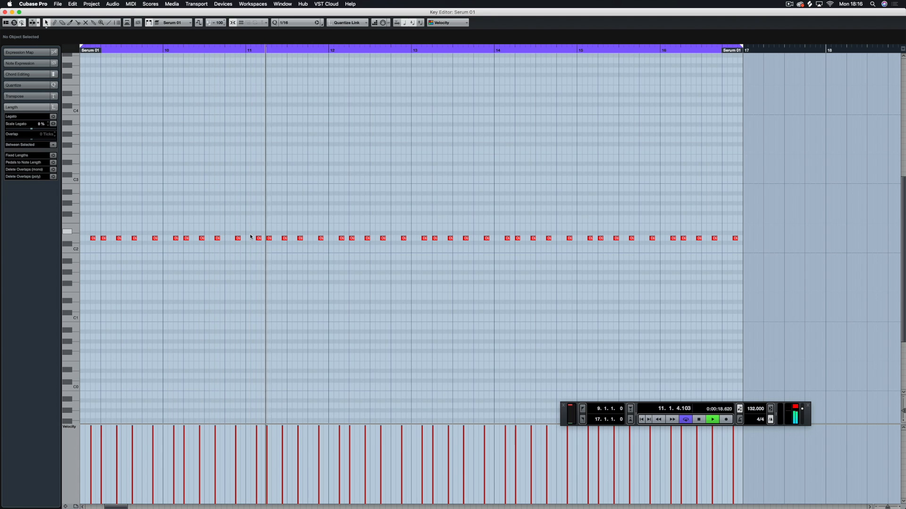
key(space)
click(92, 239)
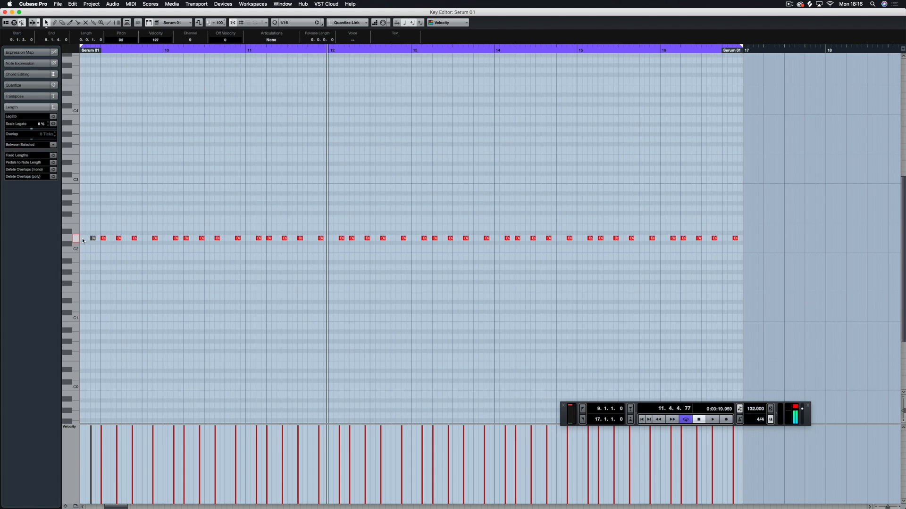
drag(86, 241, 127, 239)
key(space)
key(space)
Undo the deletions of the first note in each bar and play the full bass part again.
key(super+z)
key(super+z)
key(super+z)
key(super+z)
key(super+z)
key(super+z)
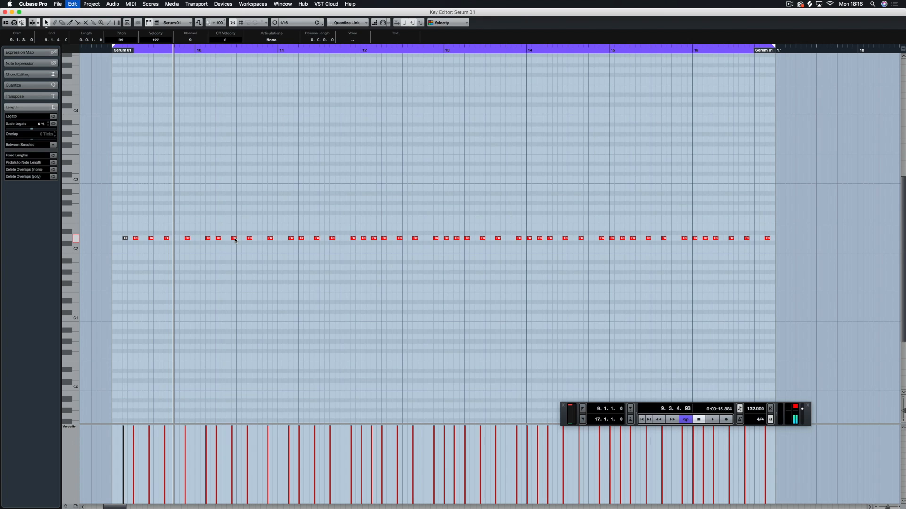
key(space)
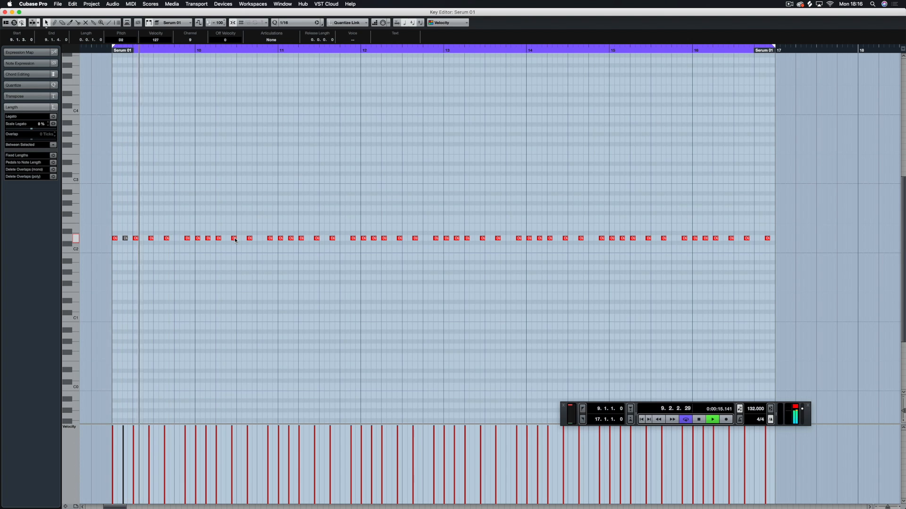
Close the Key Editor, open the MixConsole, and insert Kickstart as the first insert effect on the Nexus 01 channel.
click(201, 208)
key(super+w)
key(F3)
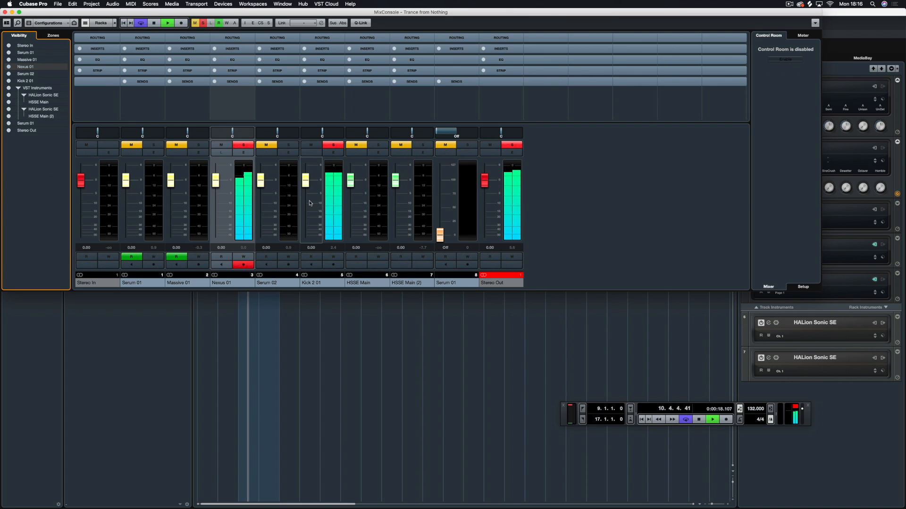
click(233, 49)
click(234, 49)
click(233, 58)
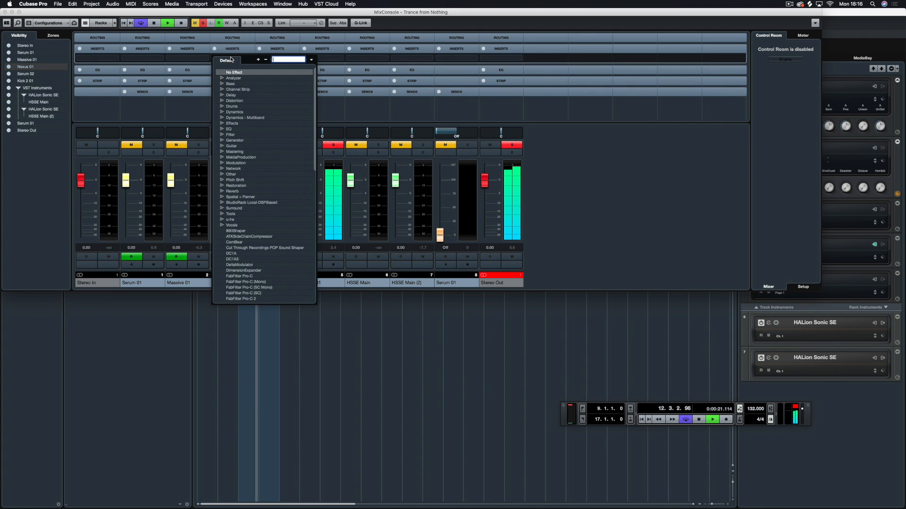
text(kick)
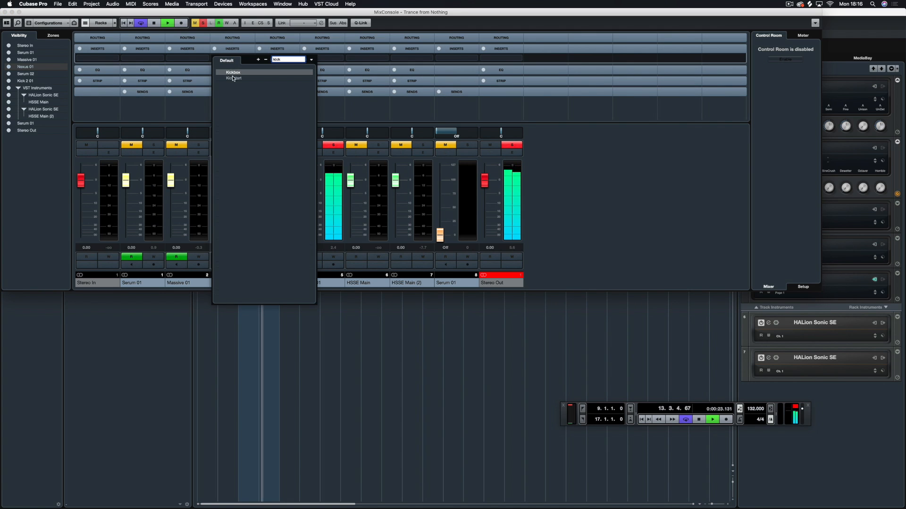
click(236, 78)
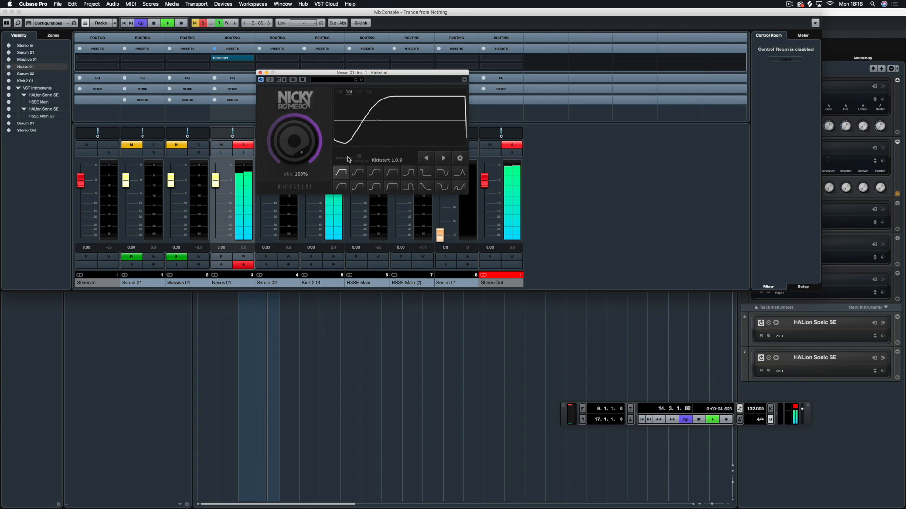
Choose Kickstart's fifth upper-row curve with a 75% mix, unsolo Nexus 01 and Kick 2 01, and play the loop.
click(407, 174)
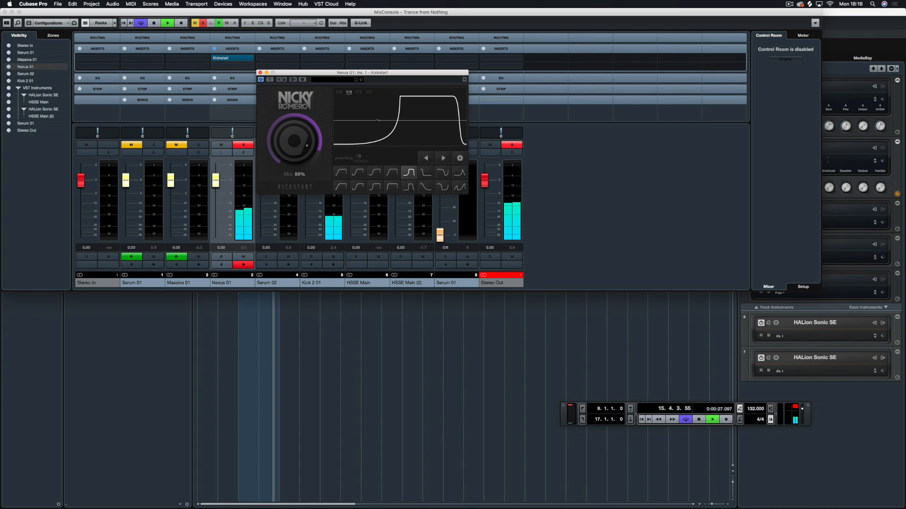
key(space)
click(243, 145)
click(363, 320)
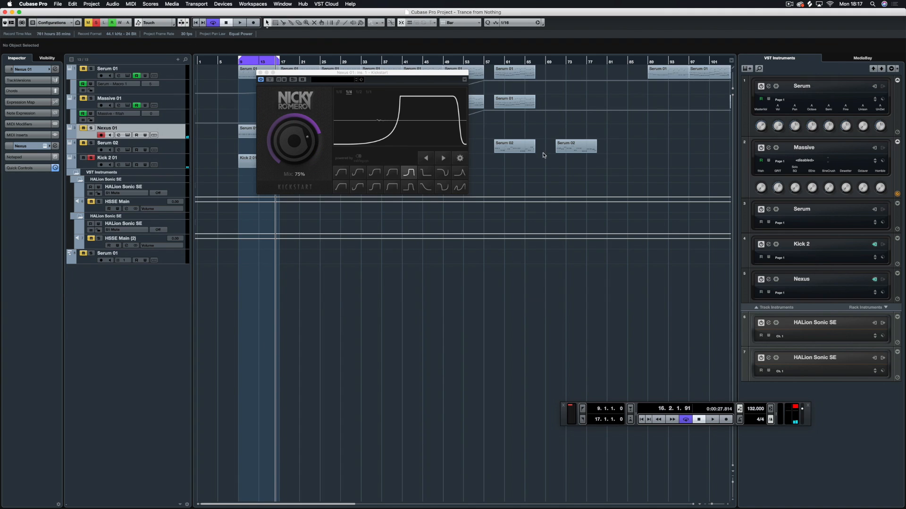
click(87, 159)
key(space)
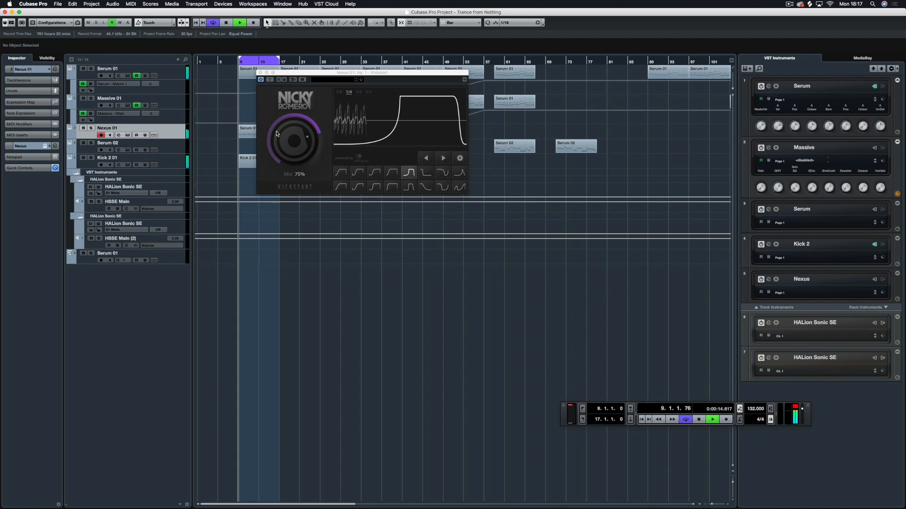
Raise Kickstart's mix to 85% while trying its third upper-row curve, and solo the Nexus 01 track.
drag(283, 136, 284, 134)
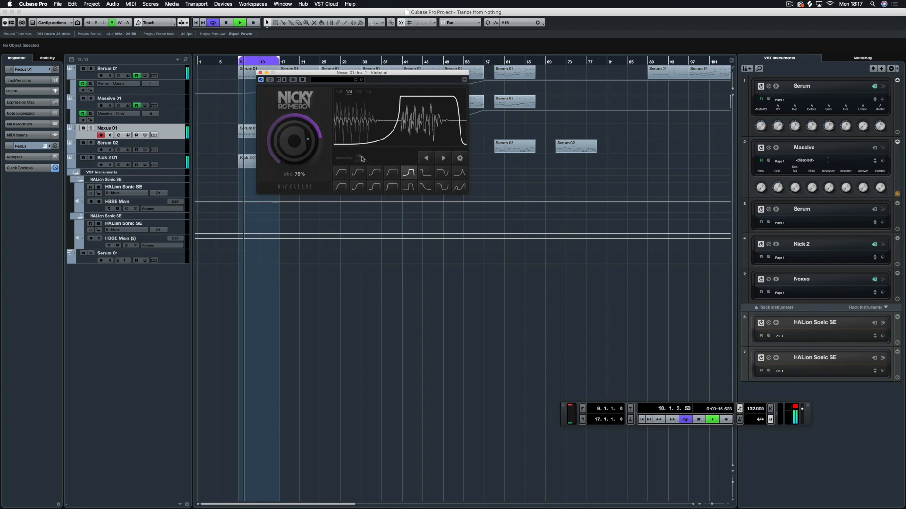
click(374, 173)
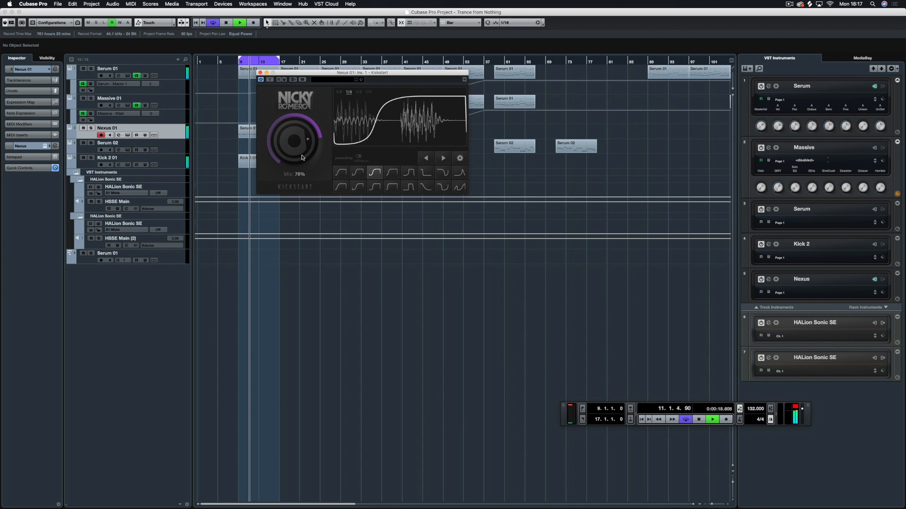
drag(300, 157, 300, 152)
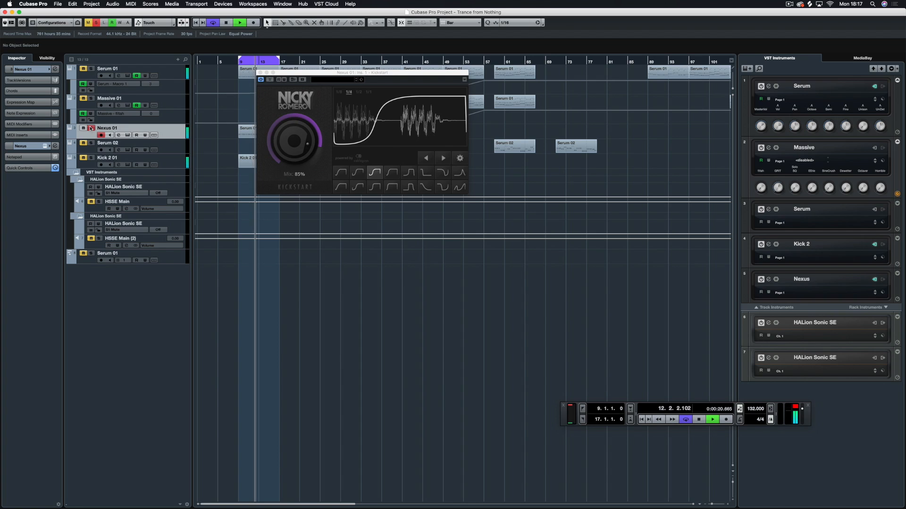
click(91, 128)
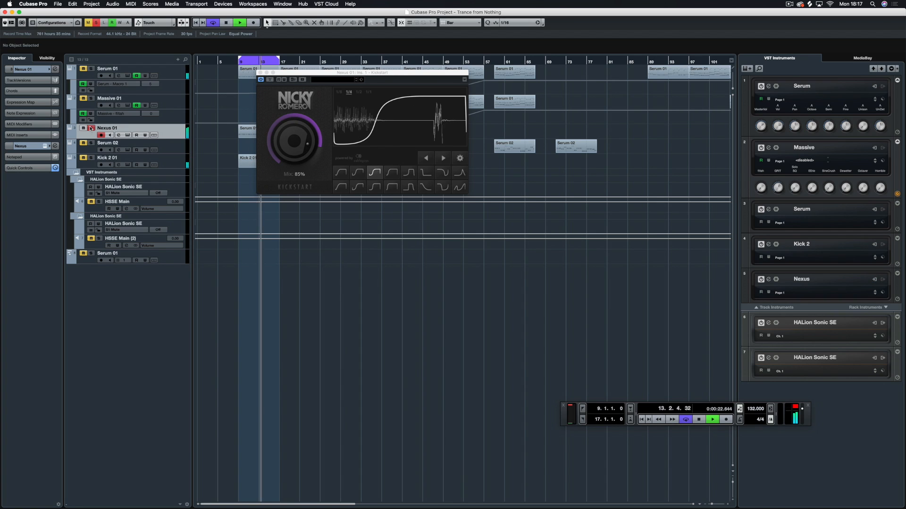
Switch Kickstart back to the fifth upper-row curve, unsolo Nexus 01, and close the effect window.
click(409, 173)
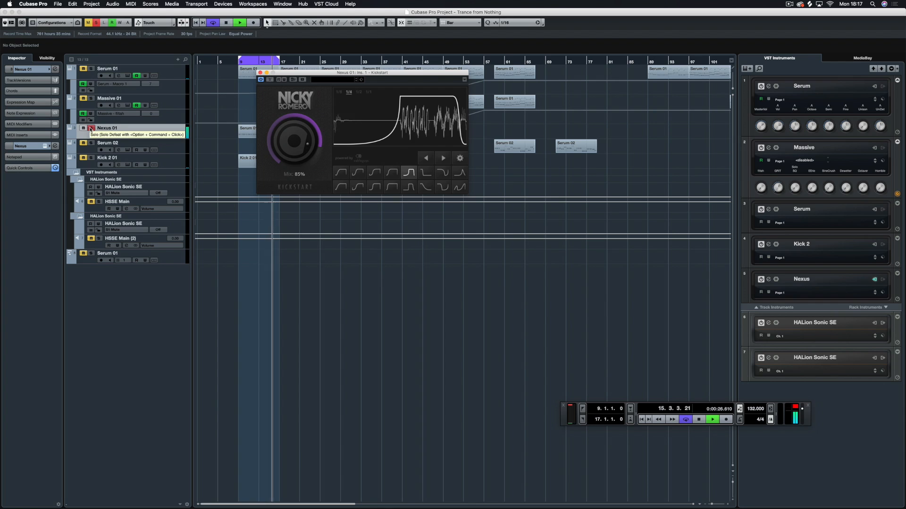
click(92, 128)
click(260, 72)
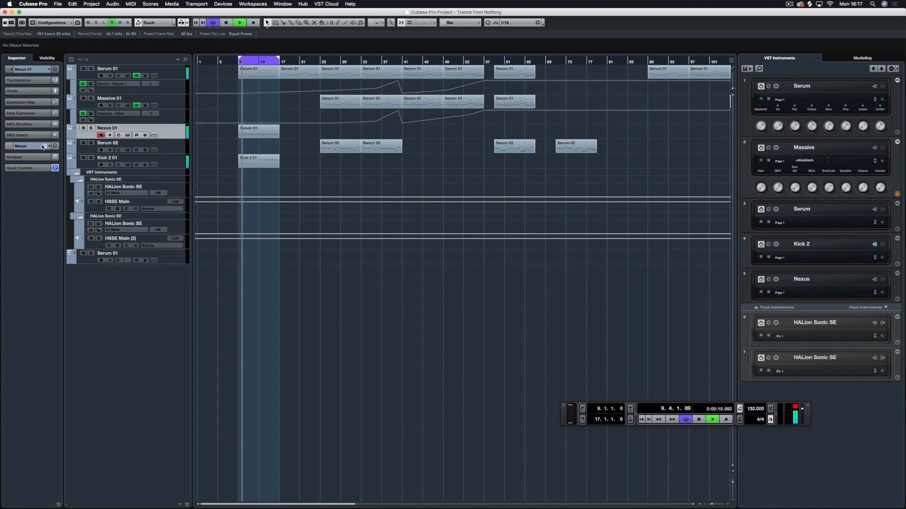
Open the Nexus instrument, lower its filter modifier cutoff to -98, close its window, and stop playback.
click(127, 135)
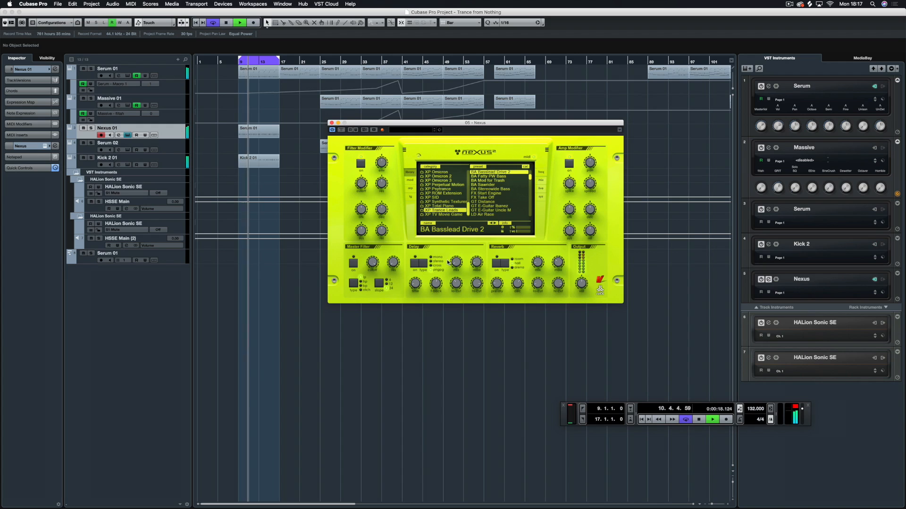
click(357, 185)
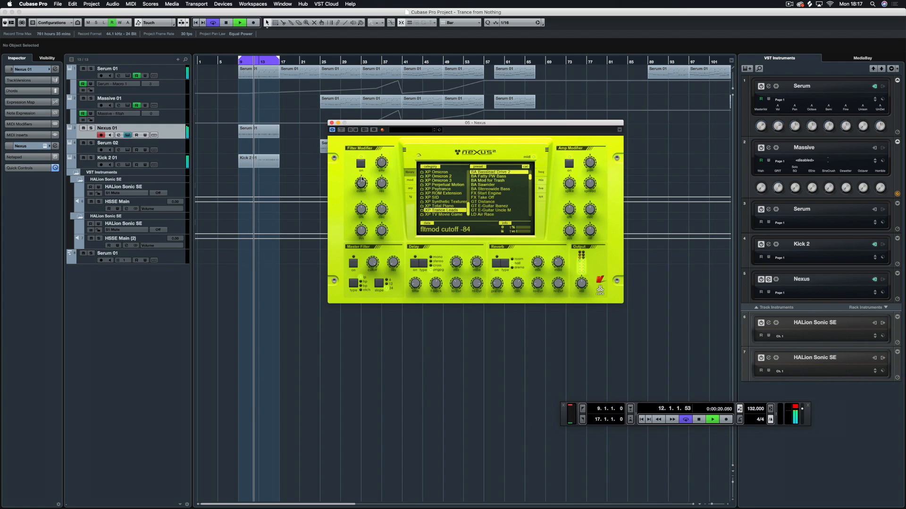
drag(360, 168, 357, 172)
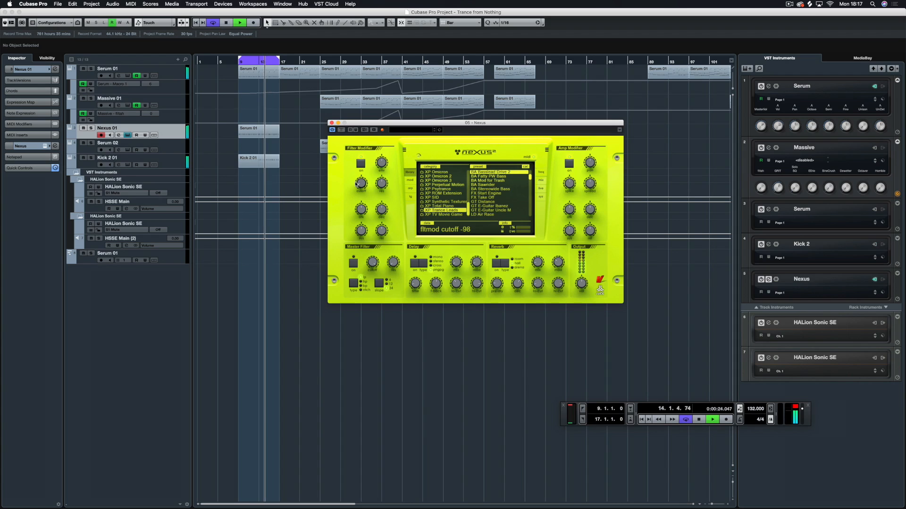
click(332, 123)
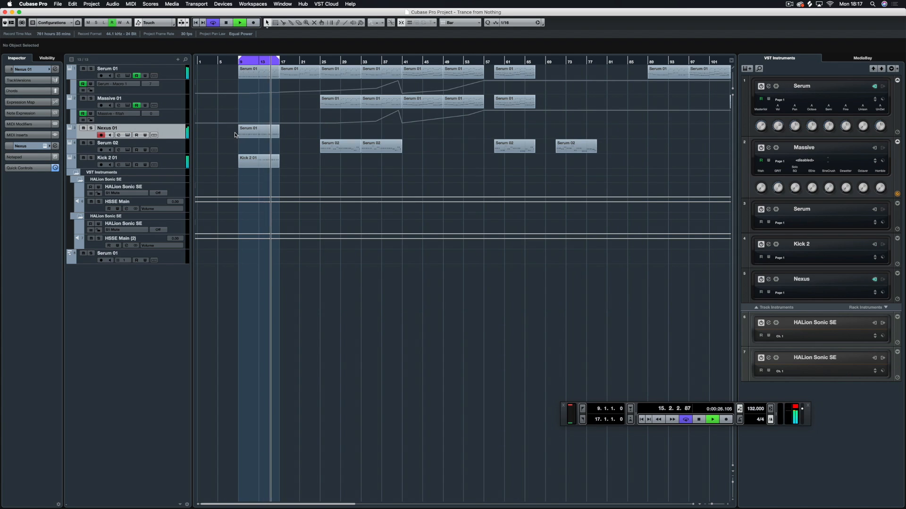
key(space)
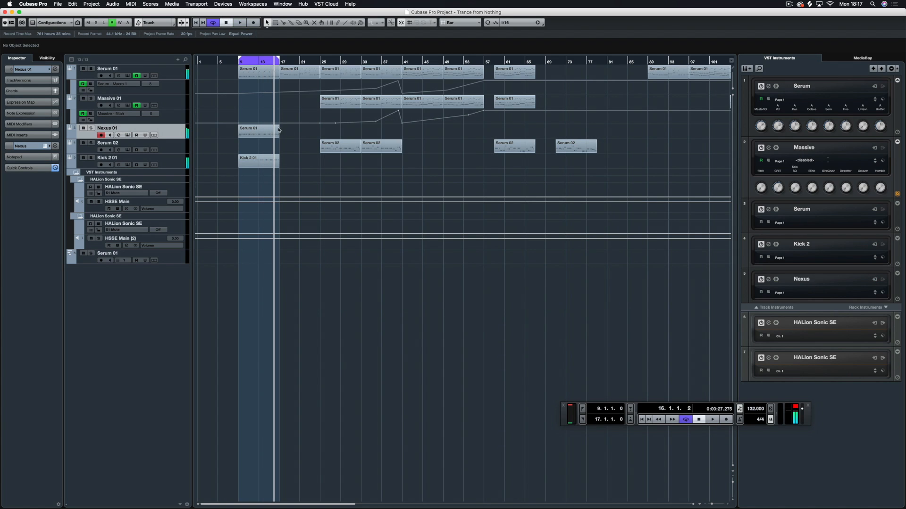
Duplicate the Nexus 01 and Kick 2 01 track parts to bar 17, and audition the arrangement from bar 25 and from about bar 40.
drag(289, 129, 271, 160)
key(super+d)
click(321, 65)
key(space)
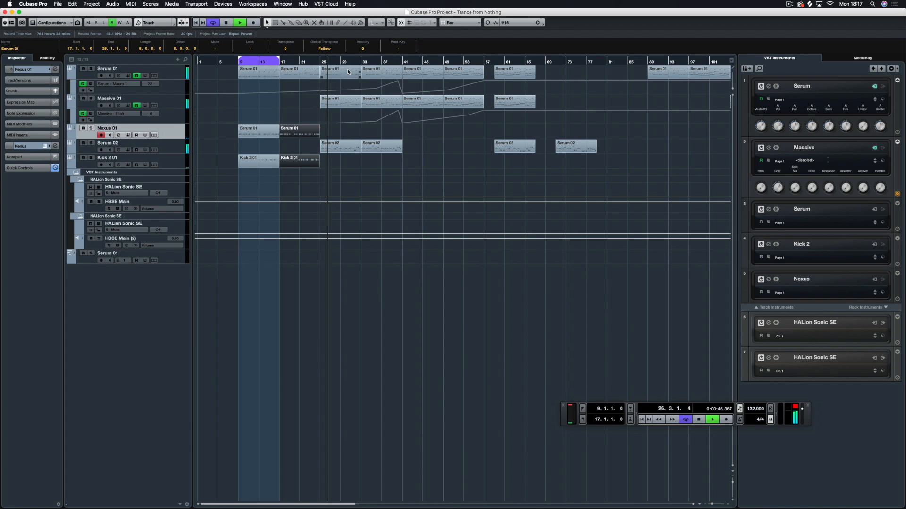
click(398, 64)
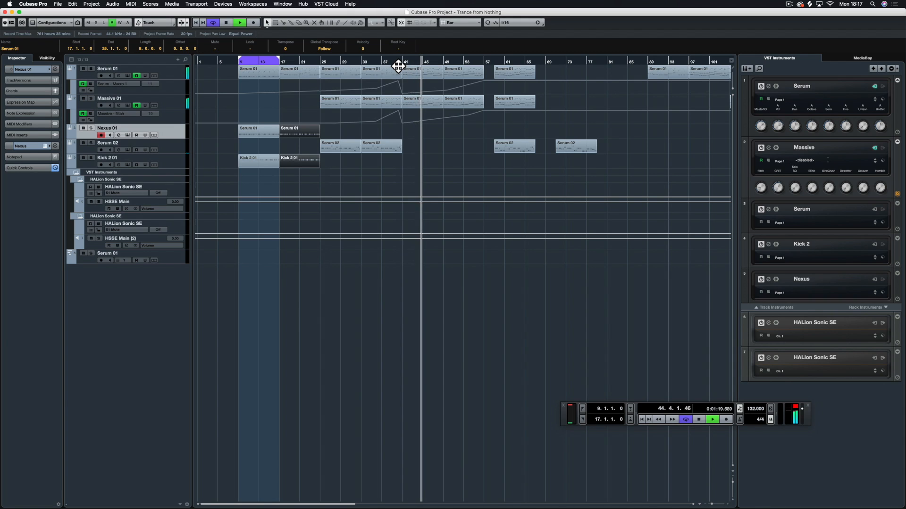
key(space)
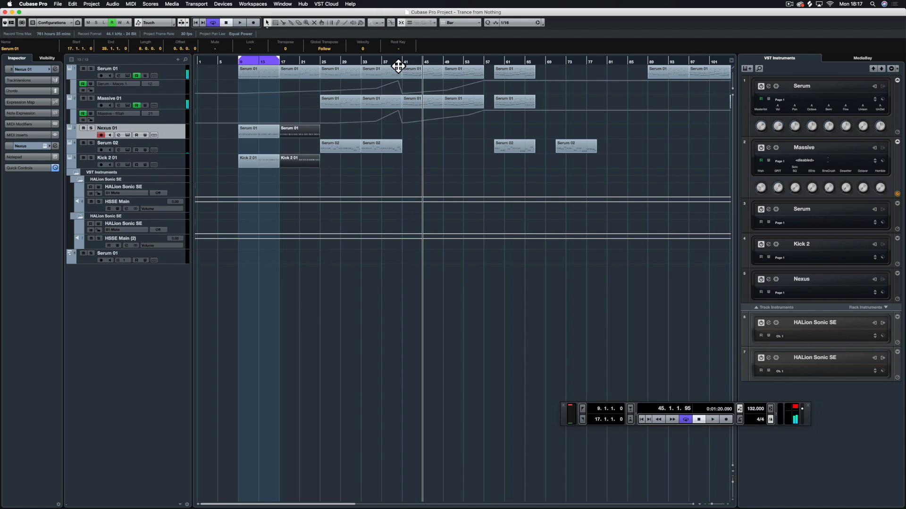